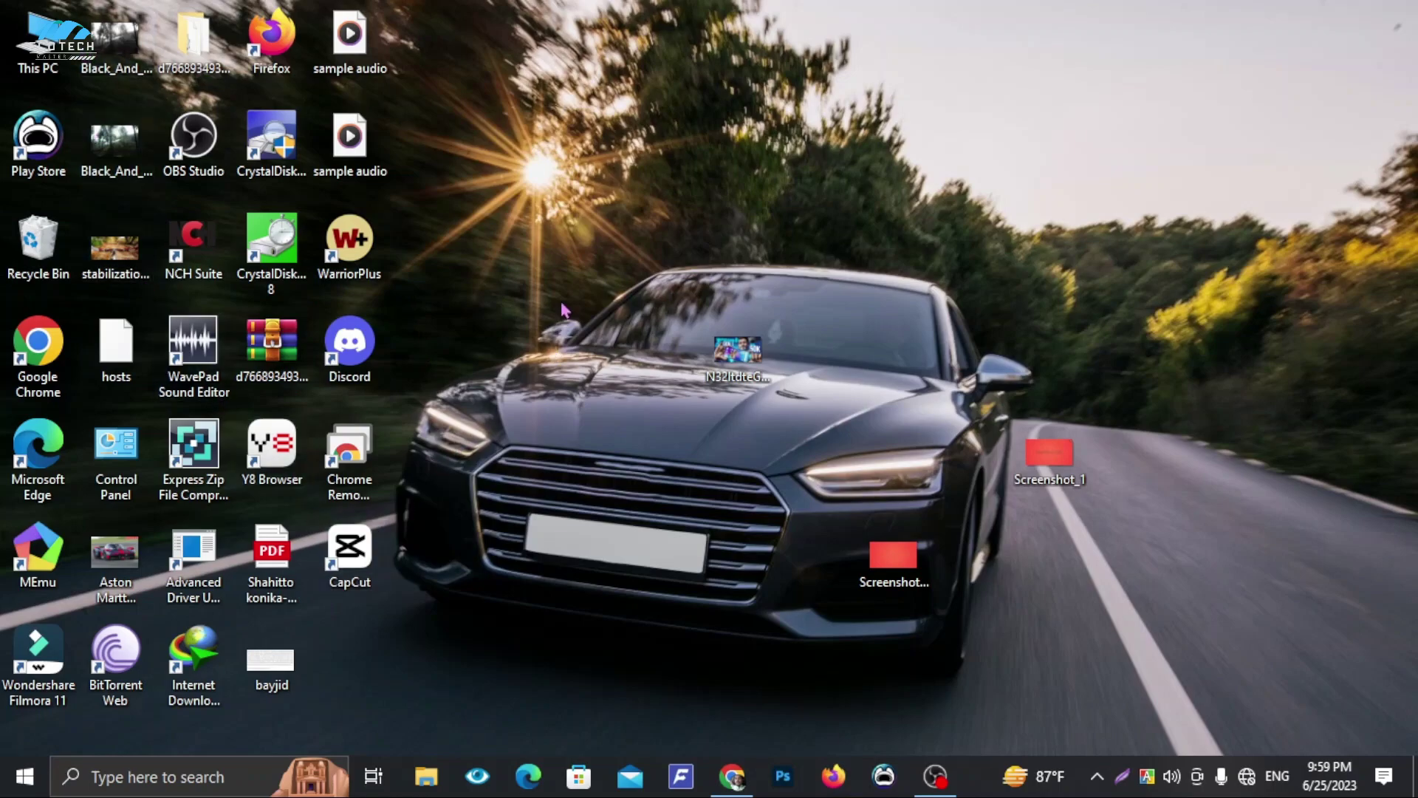
key("Tab")
key("ctrl+a")
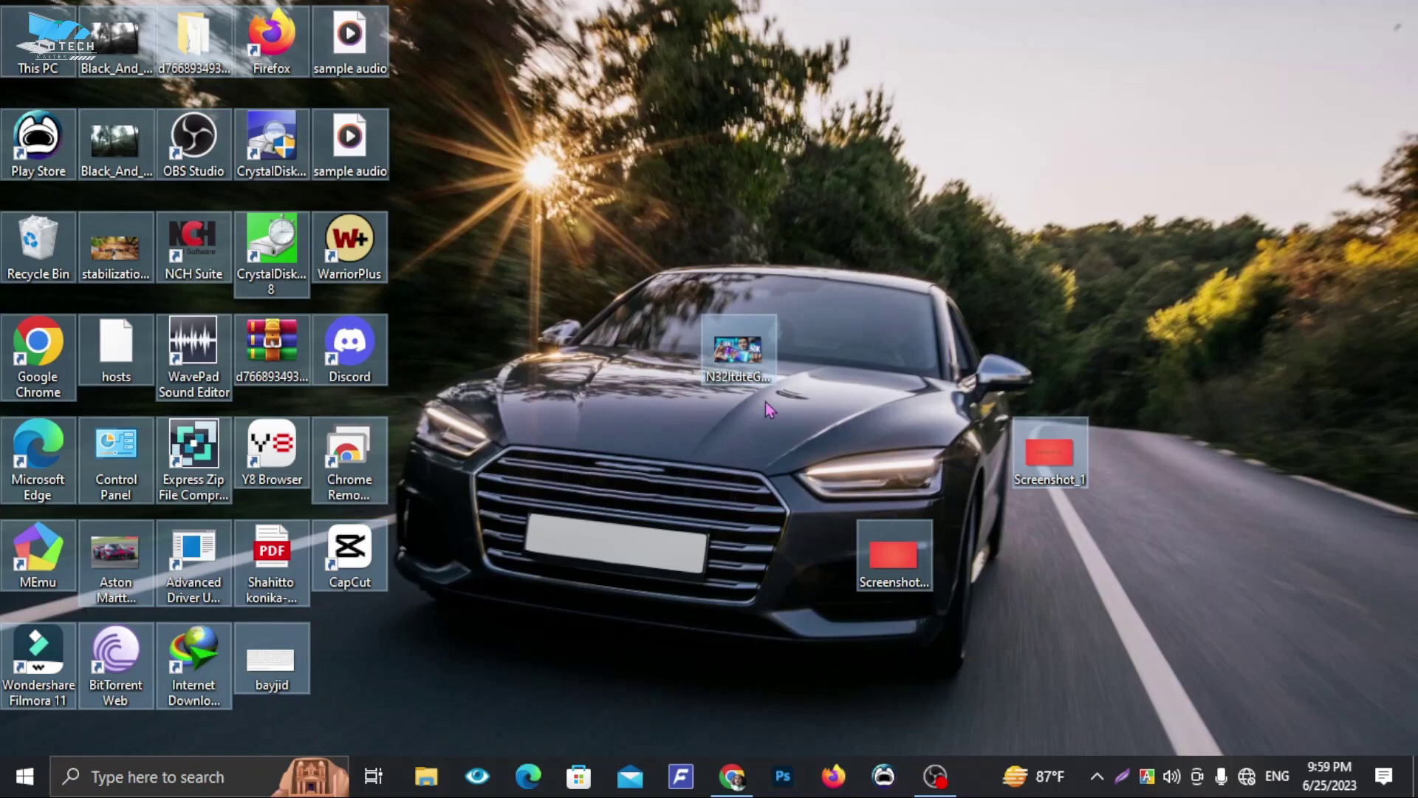
left_click(730, 262)
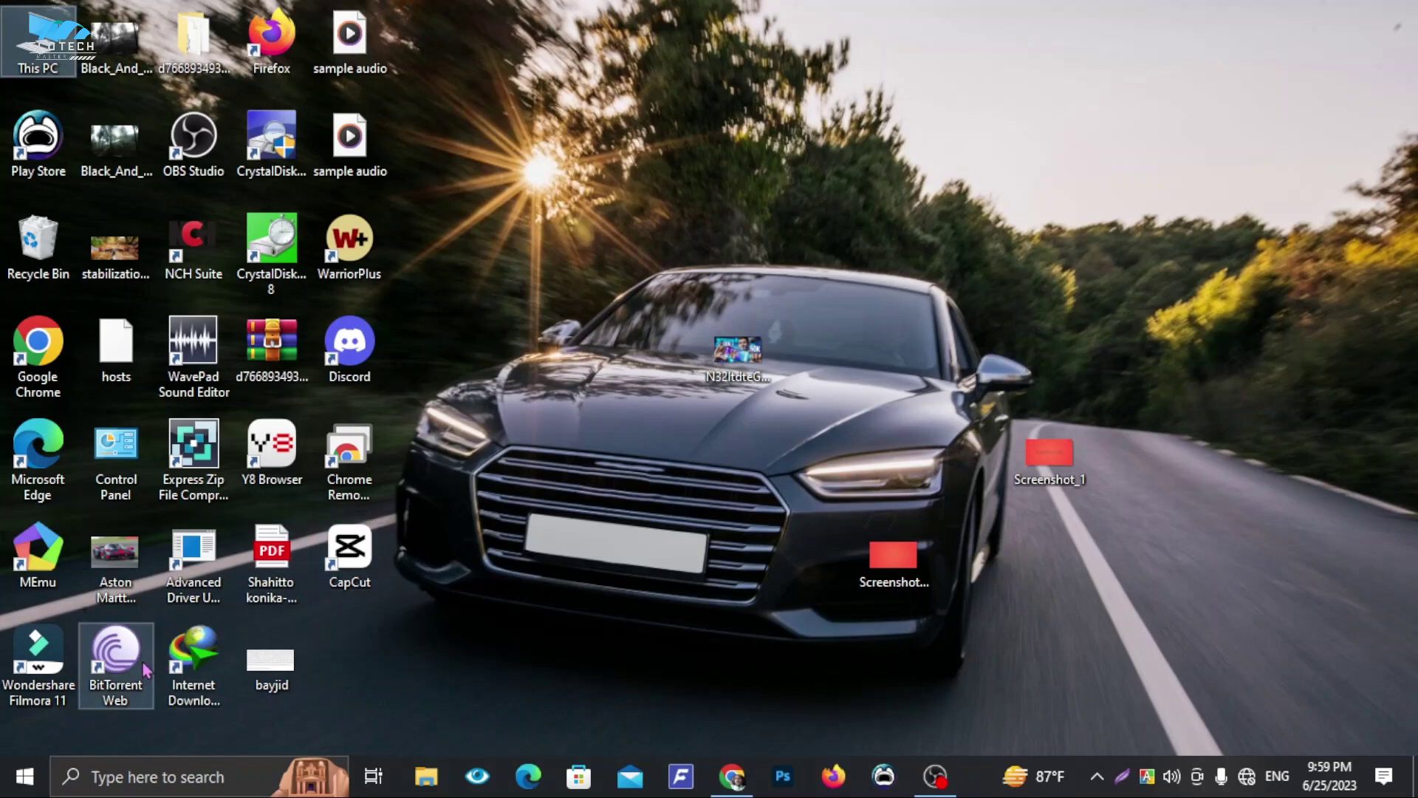
key("ctrl+a")
left_click(564, 407)
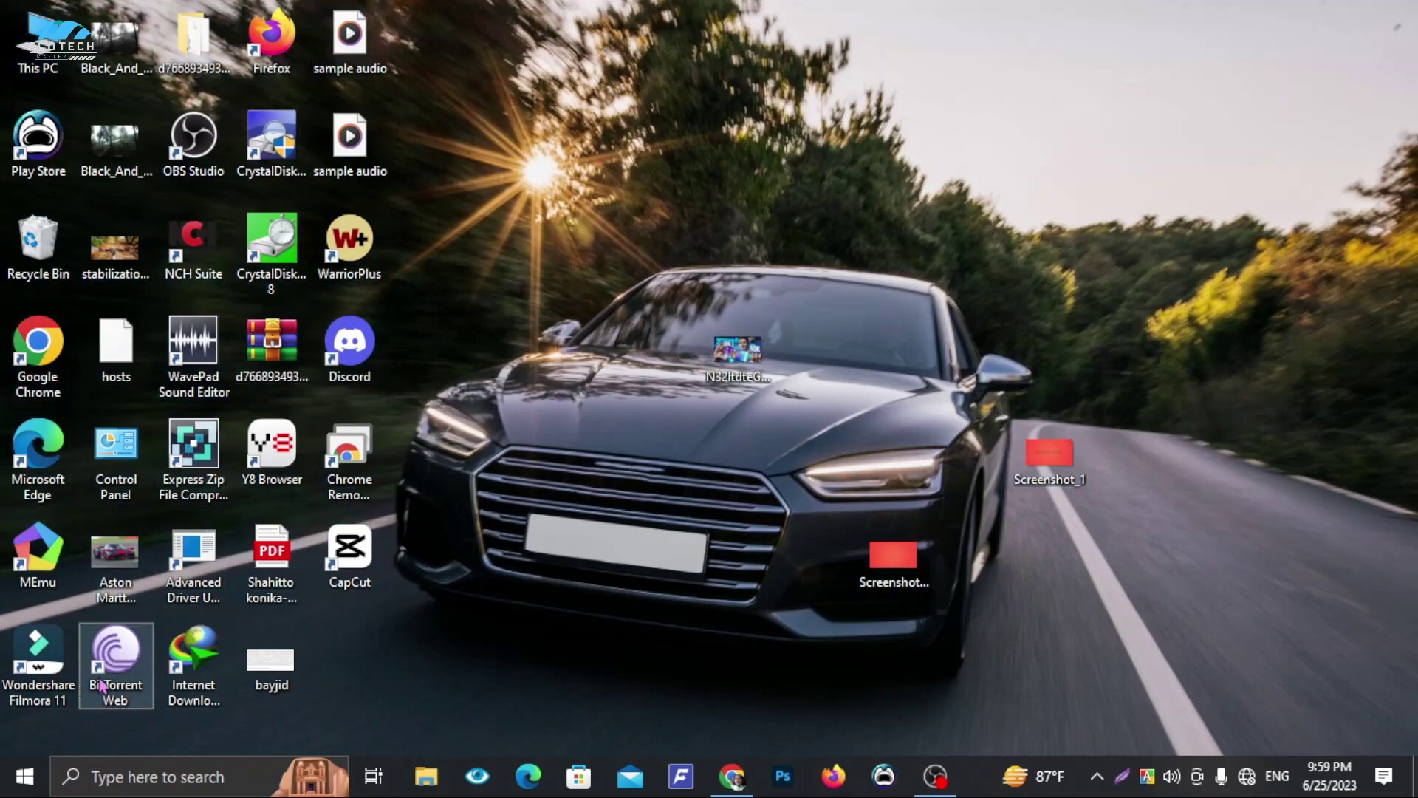
left_click_drag(271, 164, 367, 451)
left_click(547, 318)
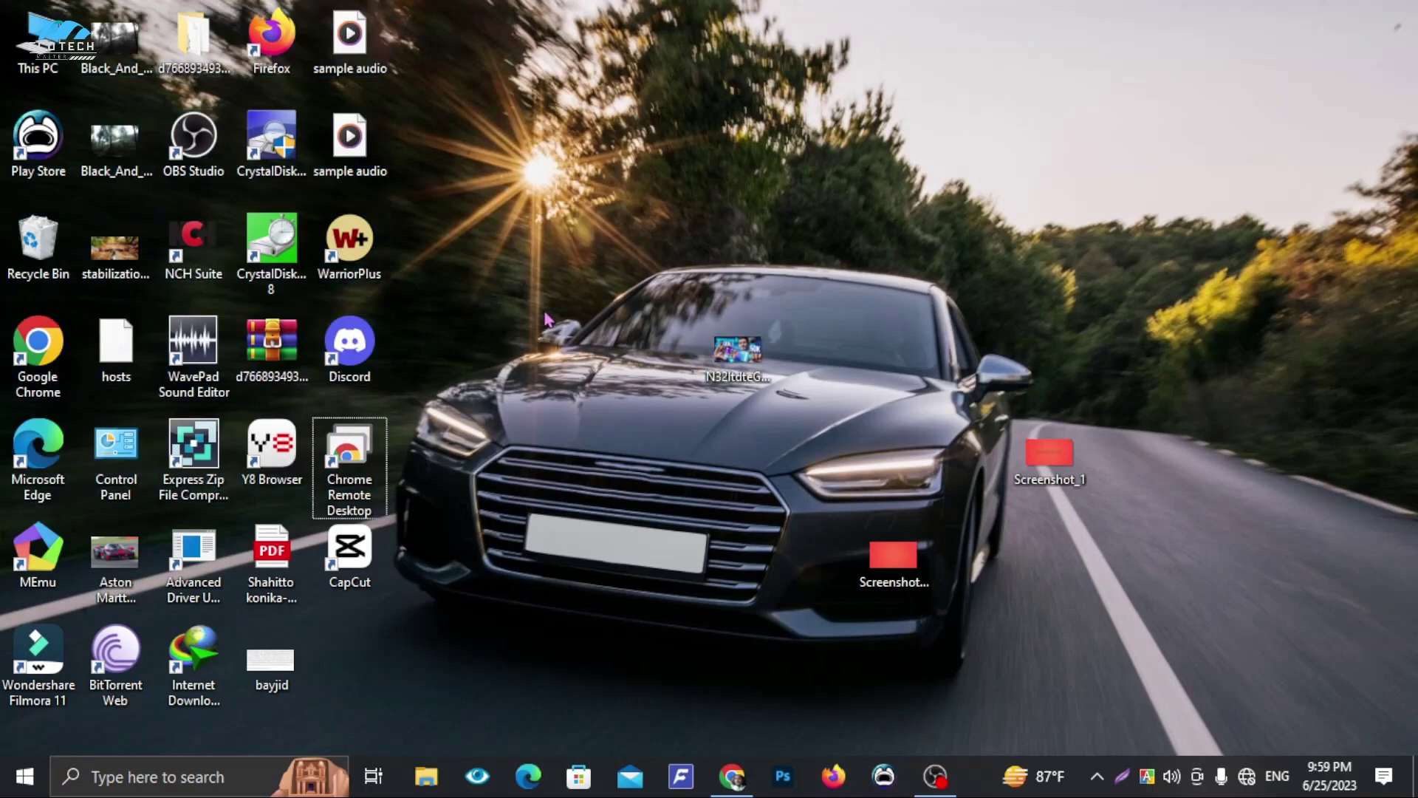
right_click(580, 263)
left_click(626, 319)
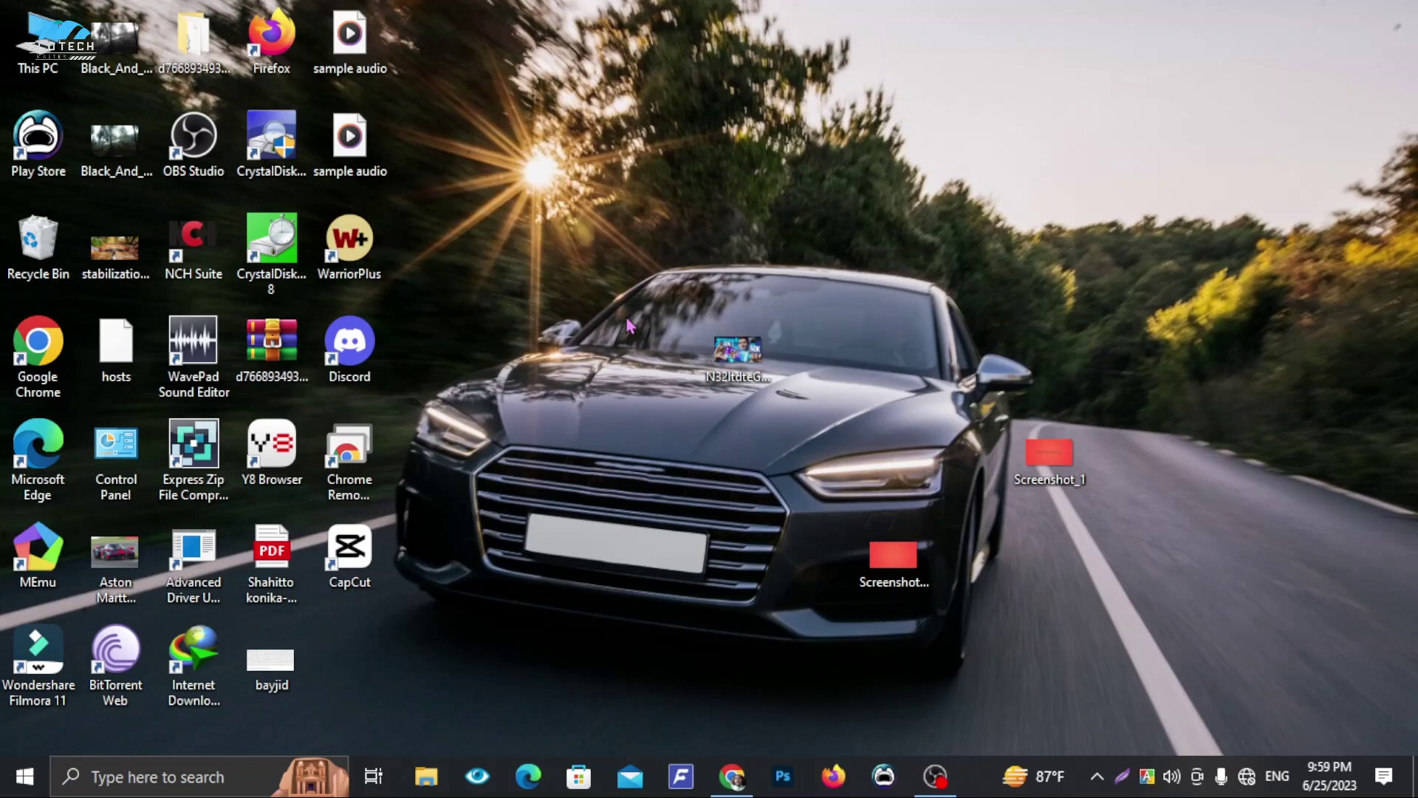
left_click(41, 40)
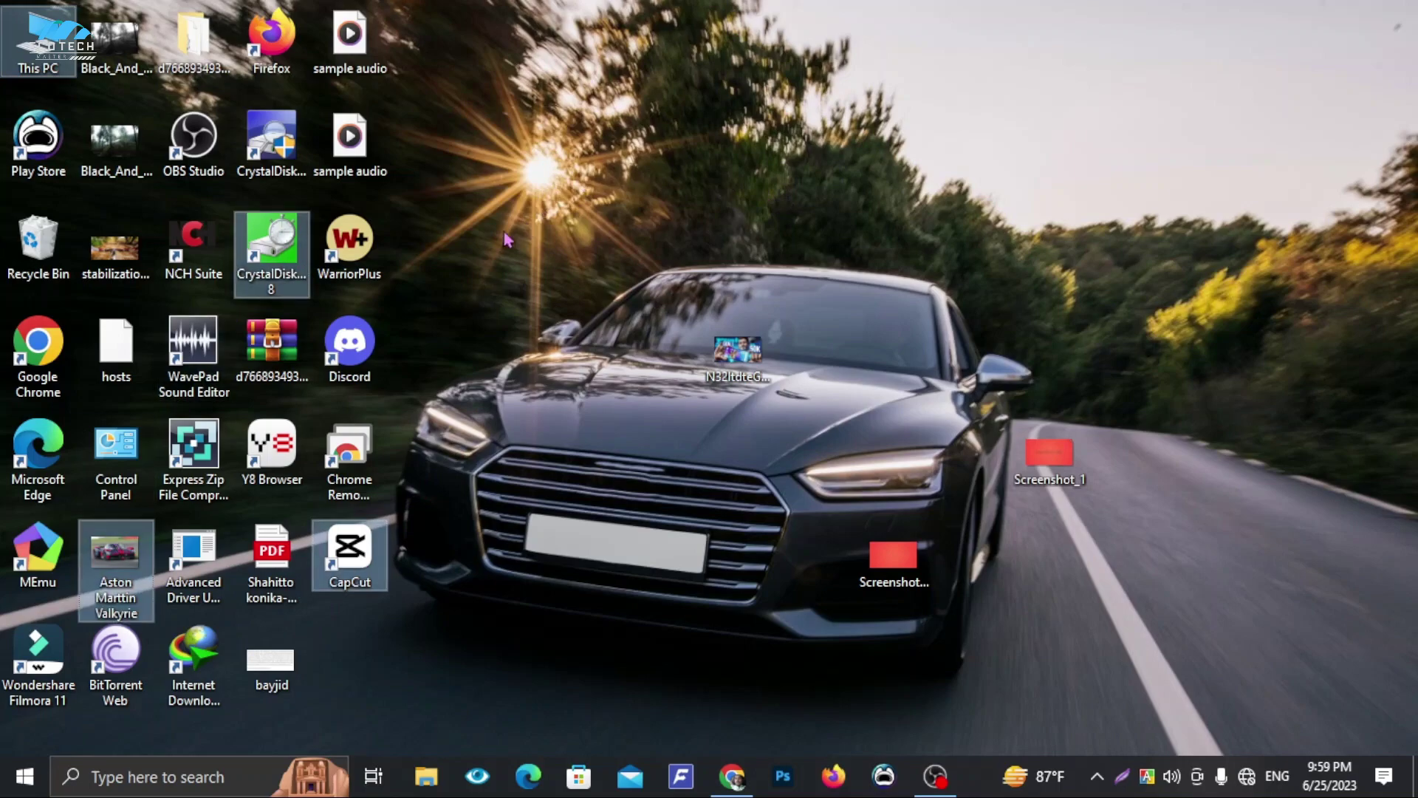
right_click(283, 241)
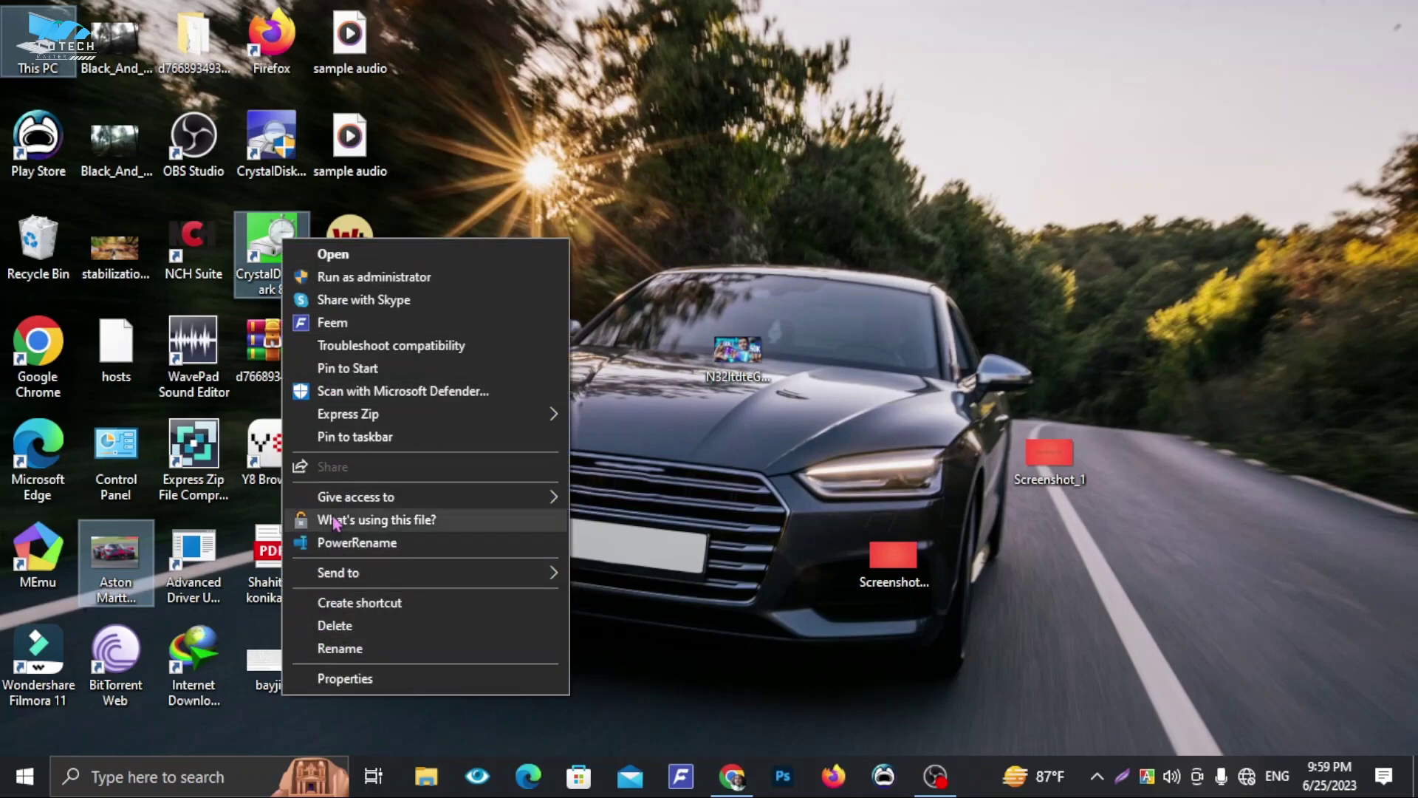
left_click(278, 244)
right_click(279, 244)
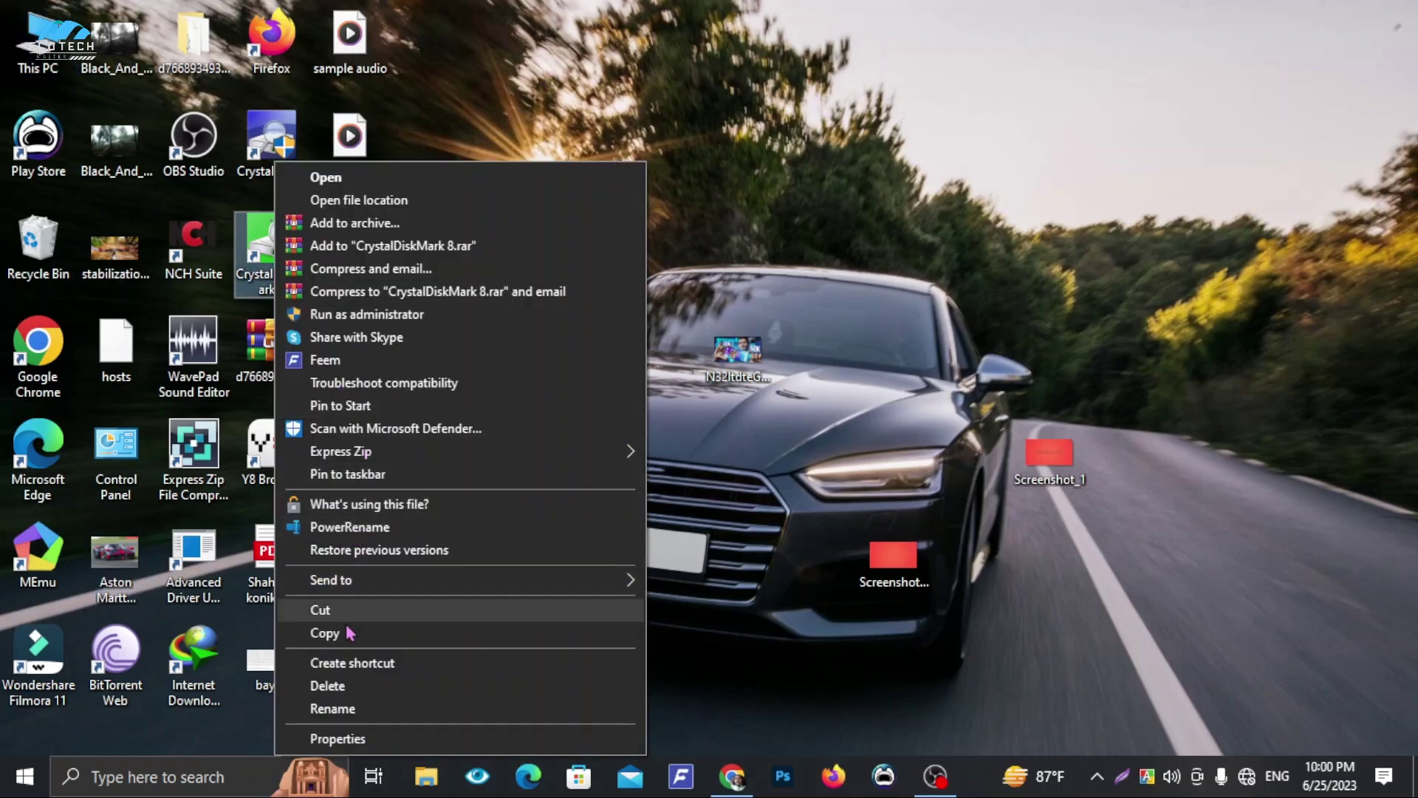
left_click(819, 236)
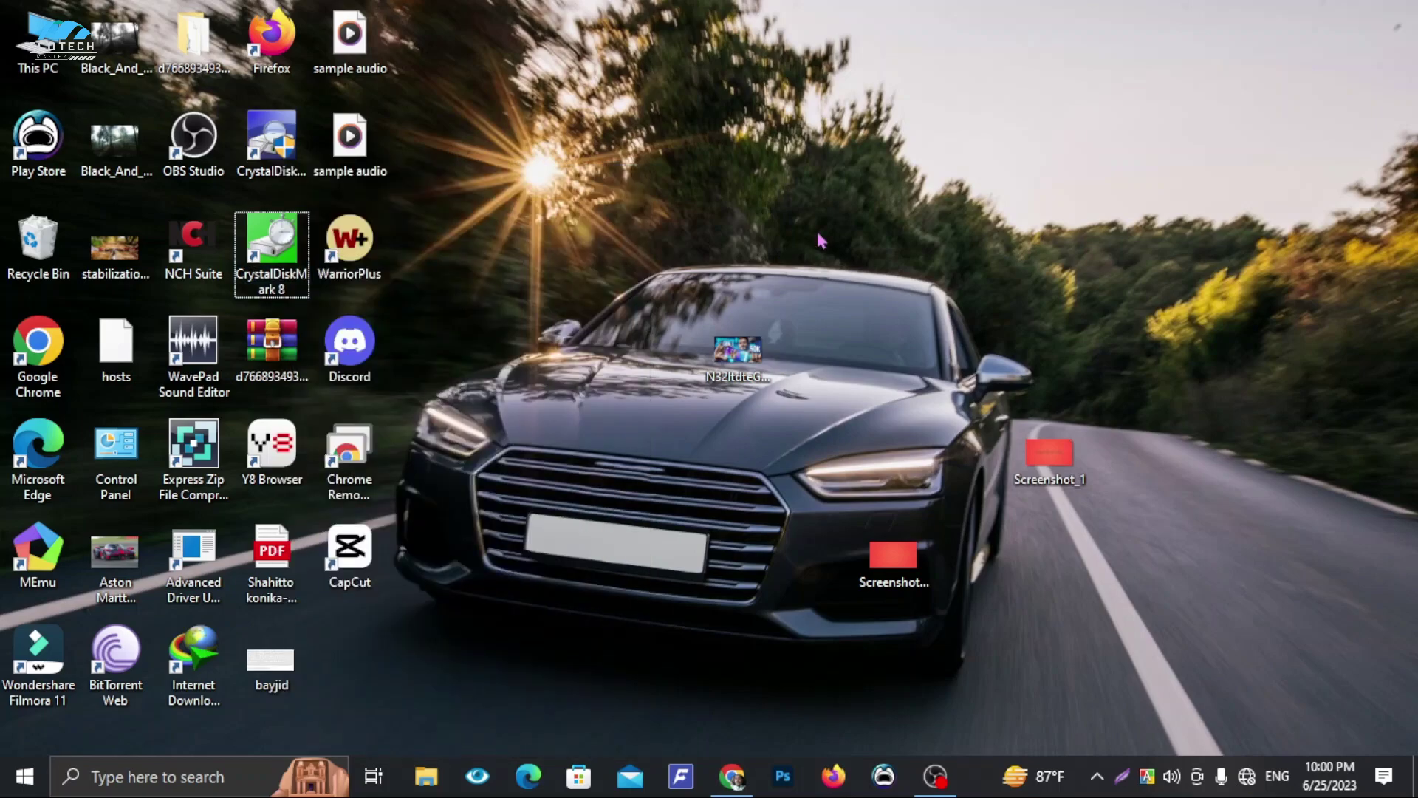
right_click(816, 201)
left_click(849, 264)
right_click(662, 138)
left_click(702, 198)
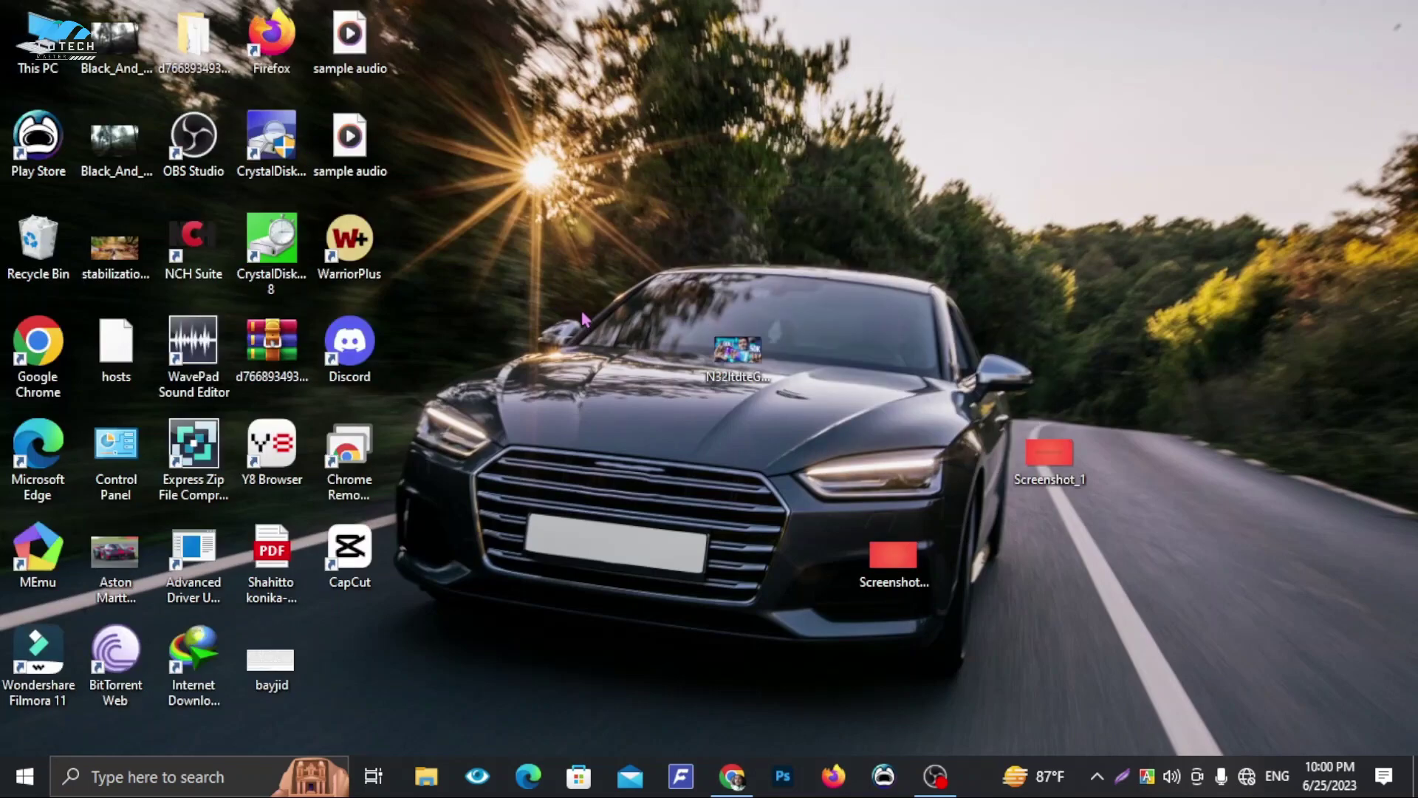
Hide all the icons on the desktop.
right_click(614, 172)
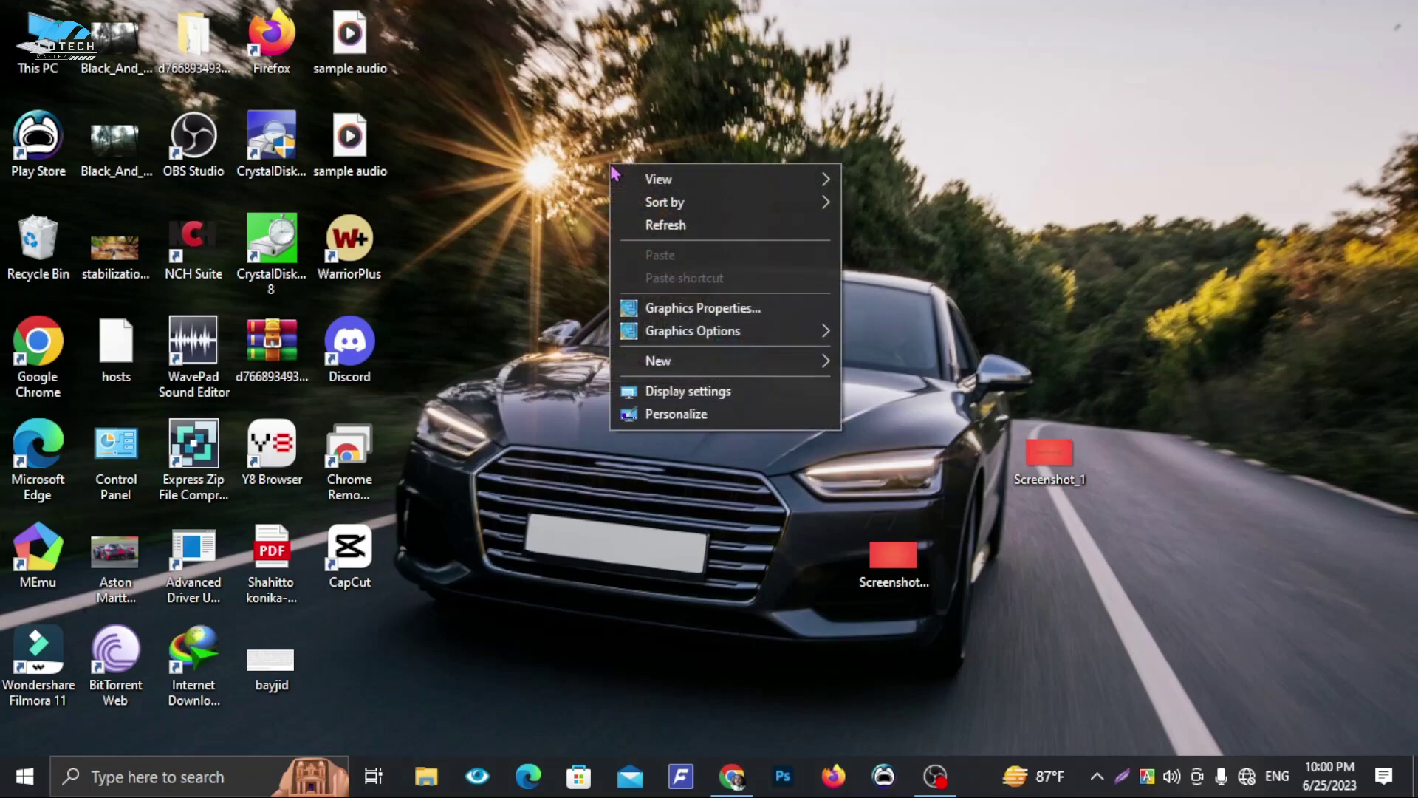
mouse_move(635, 179)
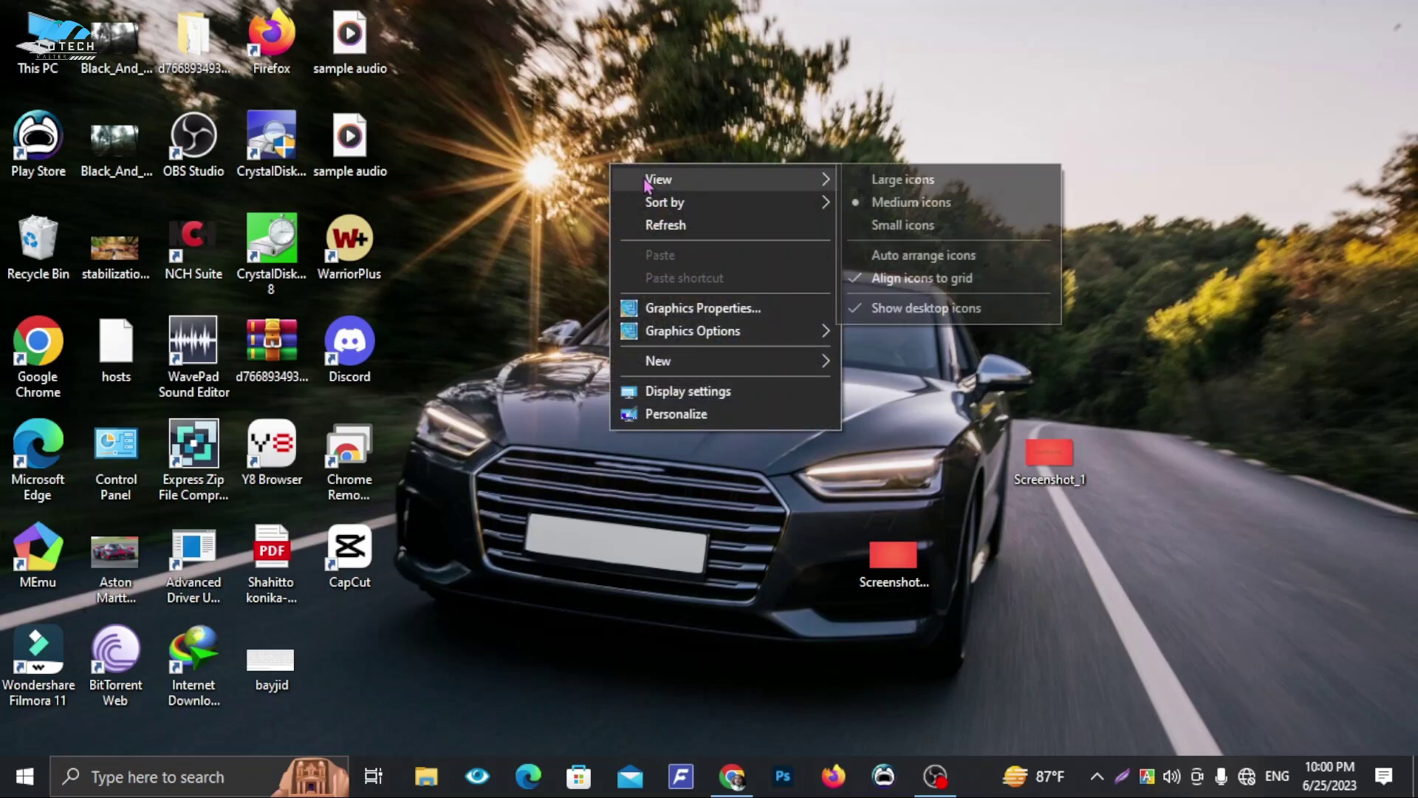
left_click(898, 311)
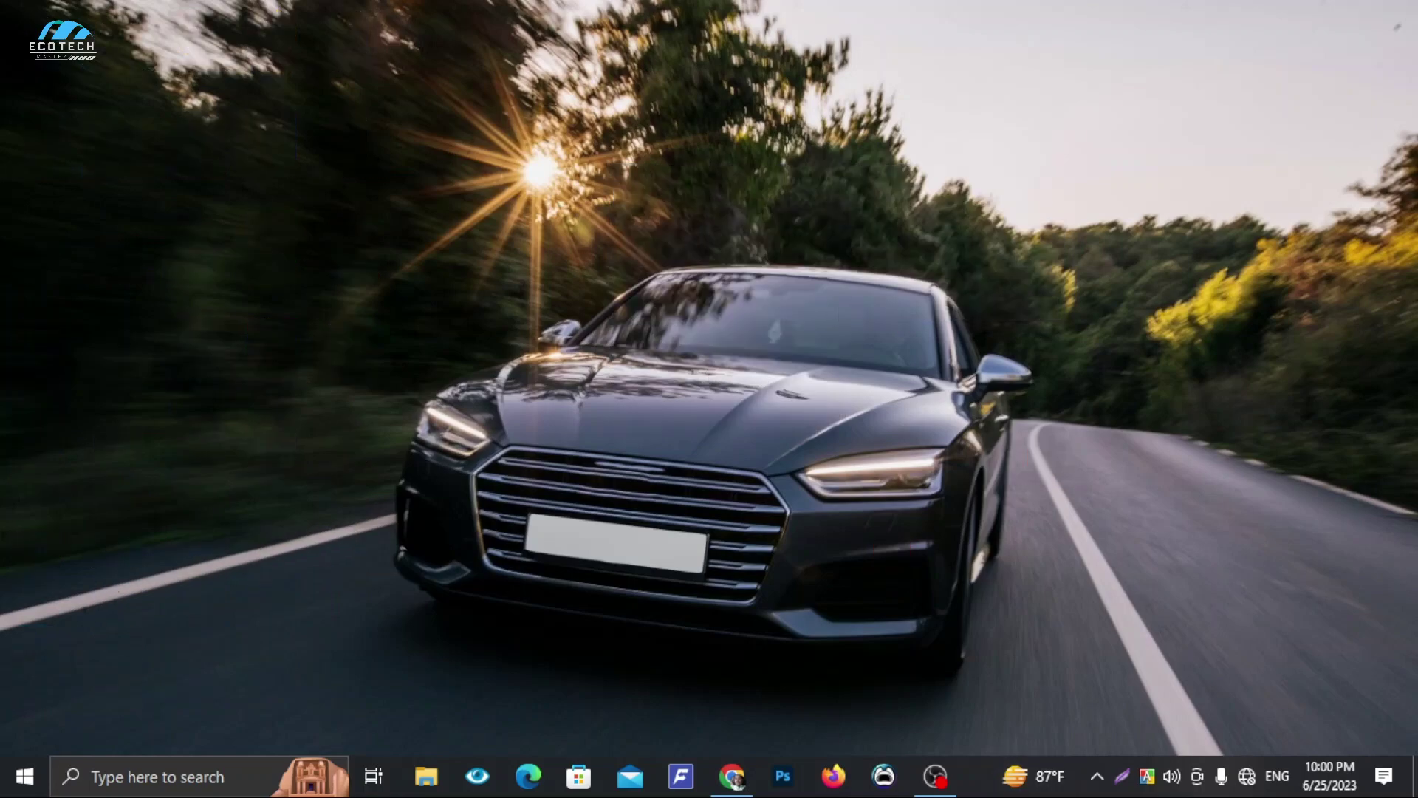
right_click(981, 781)
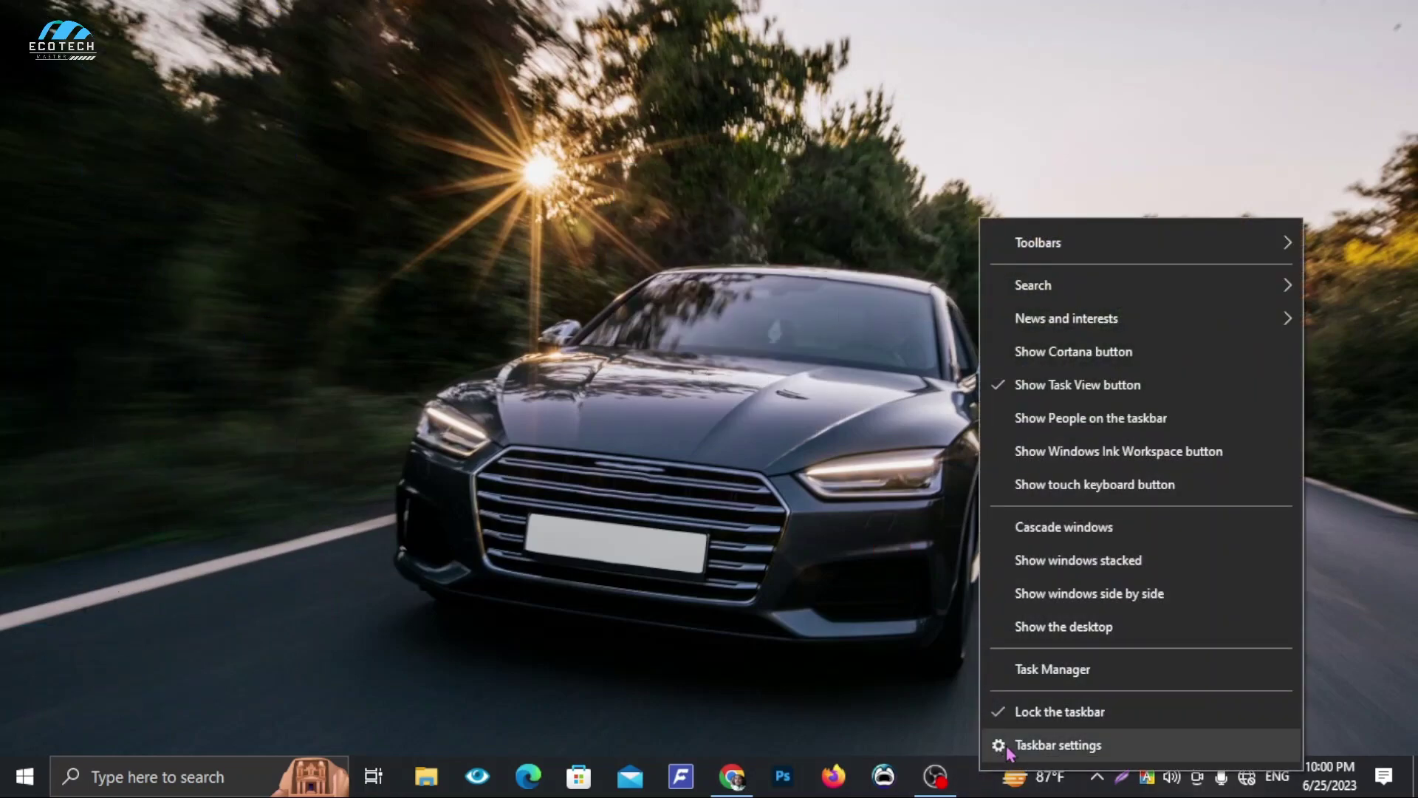
left_click(1037, 671)
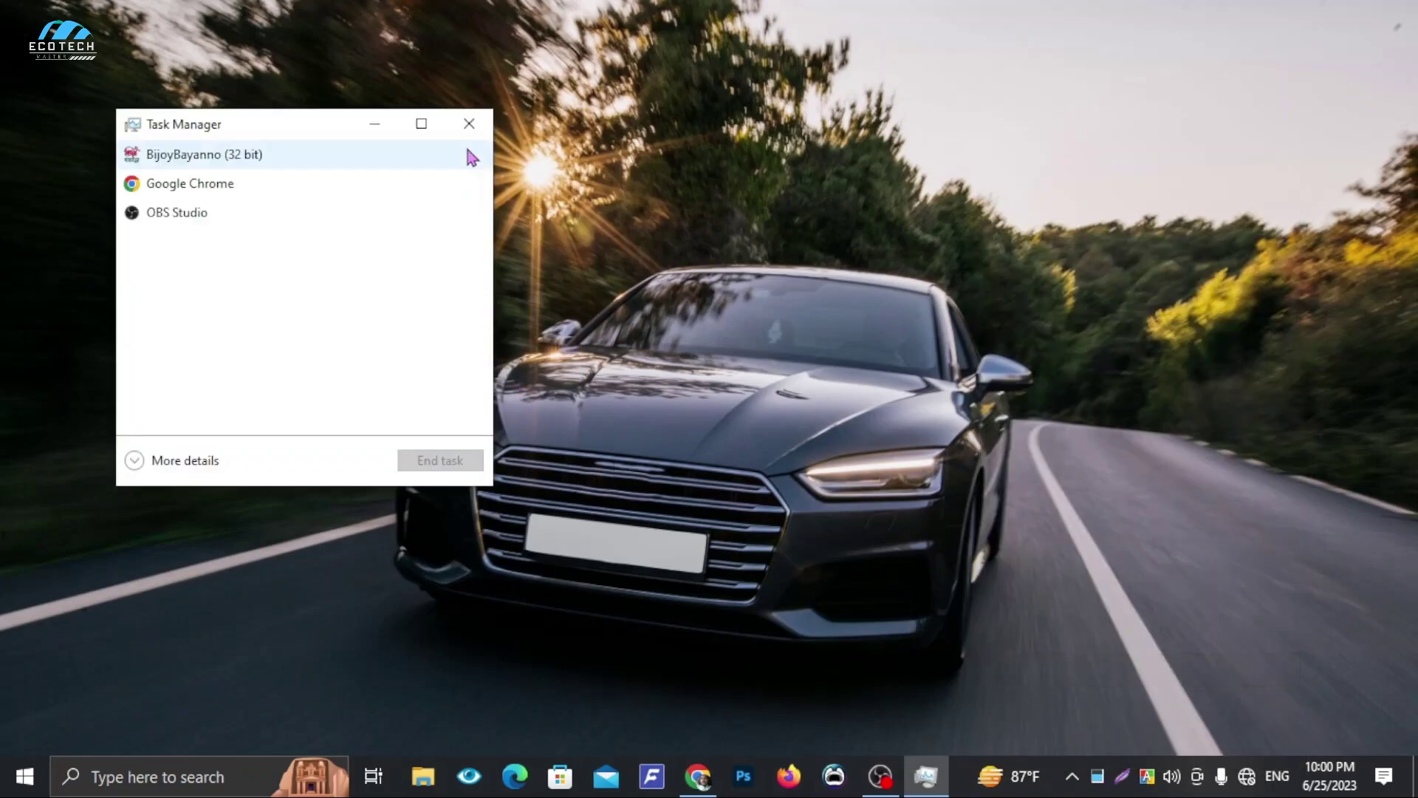
left_click(470, 127)
Open the taskbar settings and turn off the option that locks the taskbar.
right_click(991, 768)
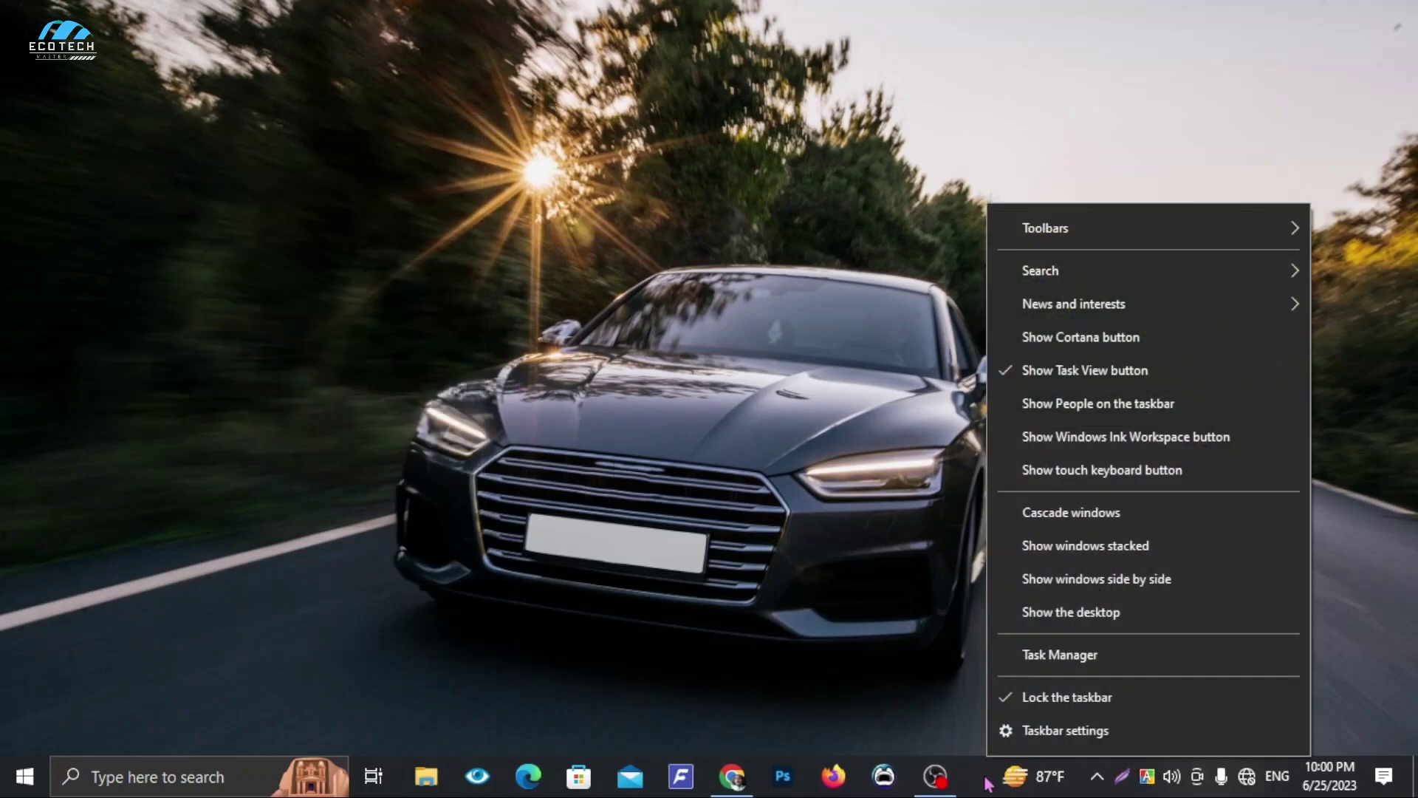
left_click(1004, 749)
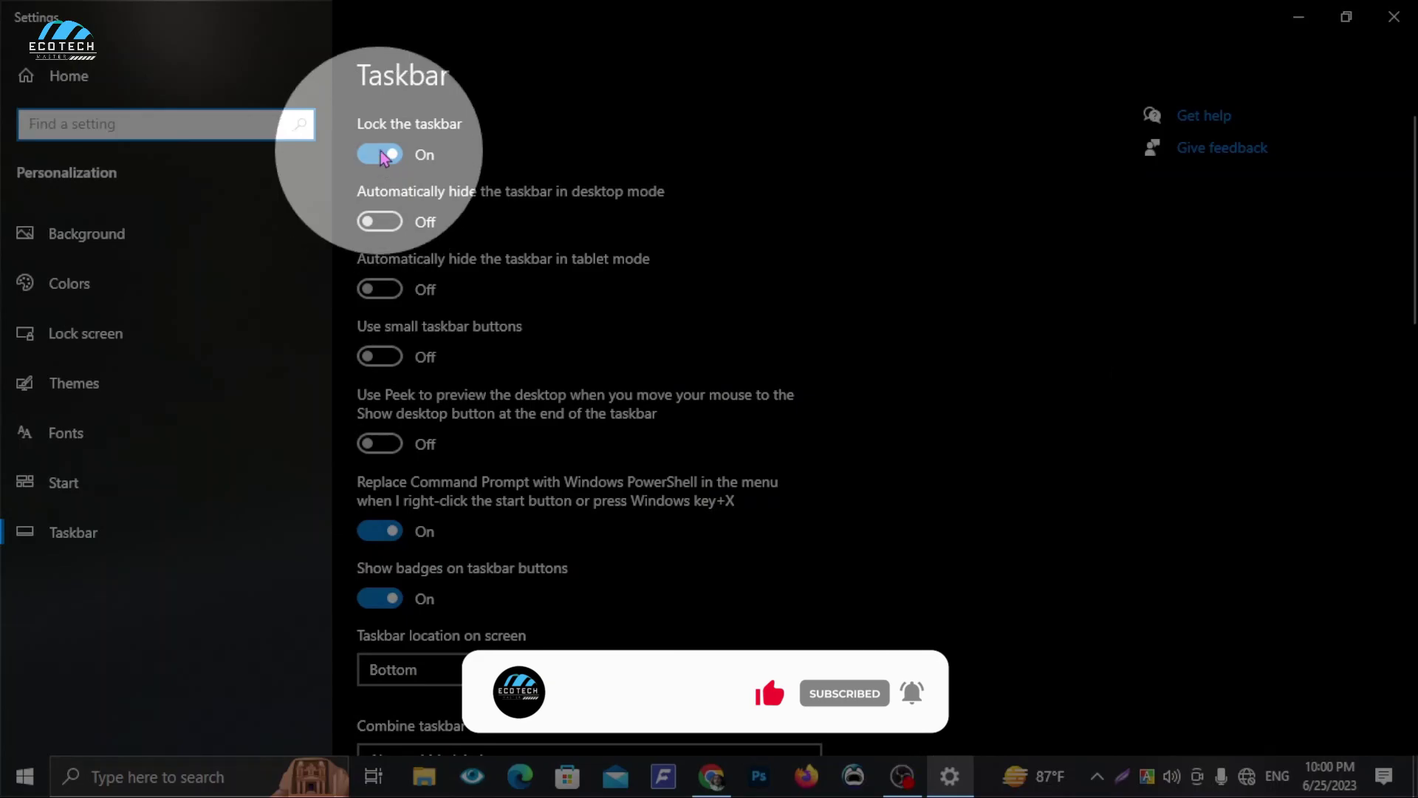
left_click(381, 161)
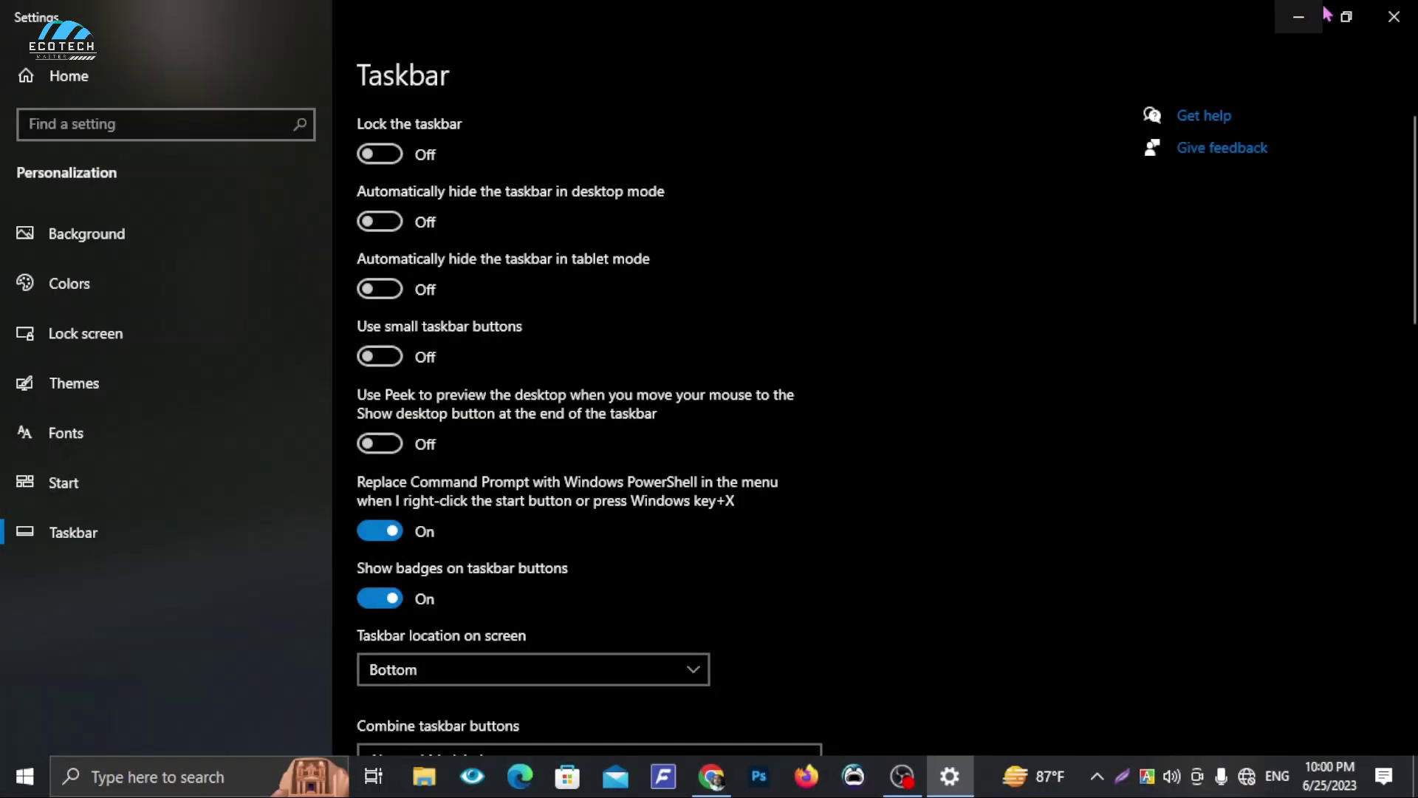
left_click(1322, 10)
left_click(950, 775)
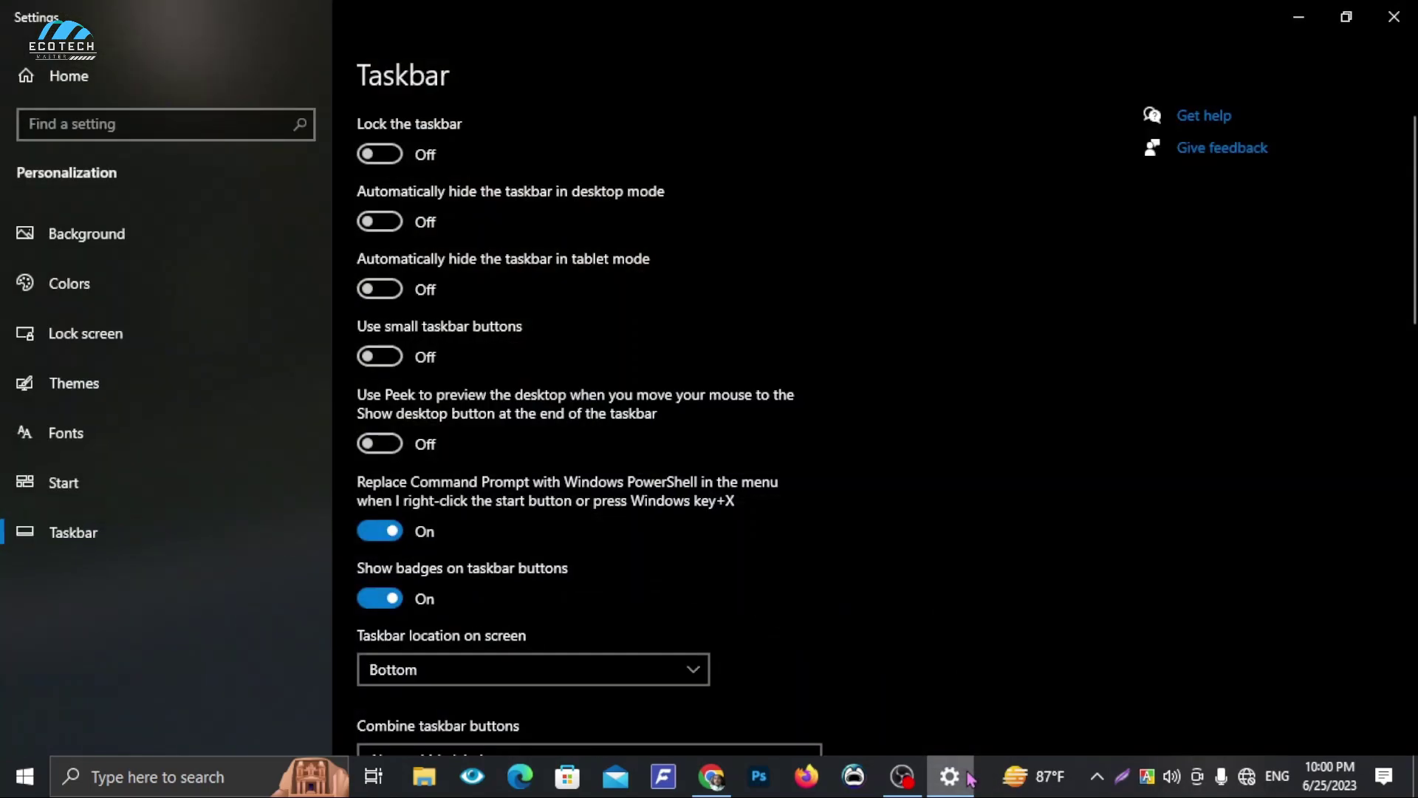
Turn on automatic hiding of the taskbar for both tablet mode and desktop mode, and minimize Settings.
left_click(379, 297)
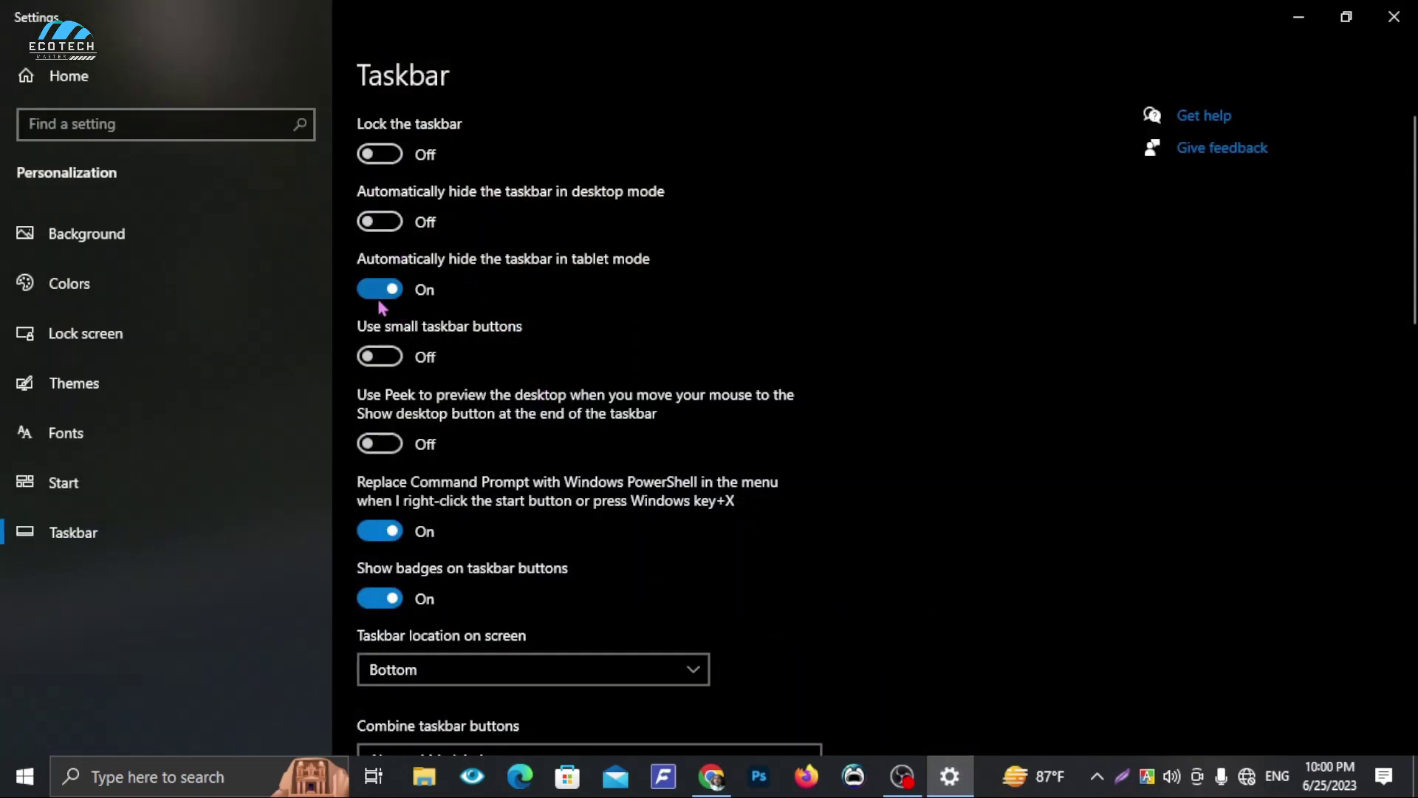
left_click(397, 220)
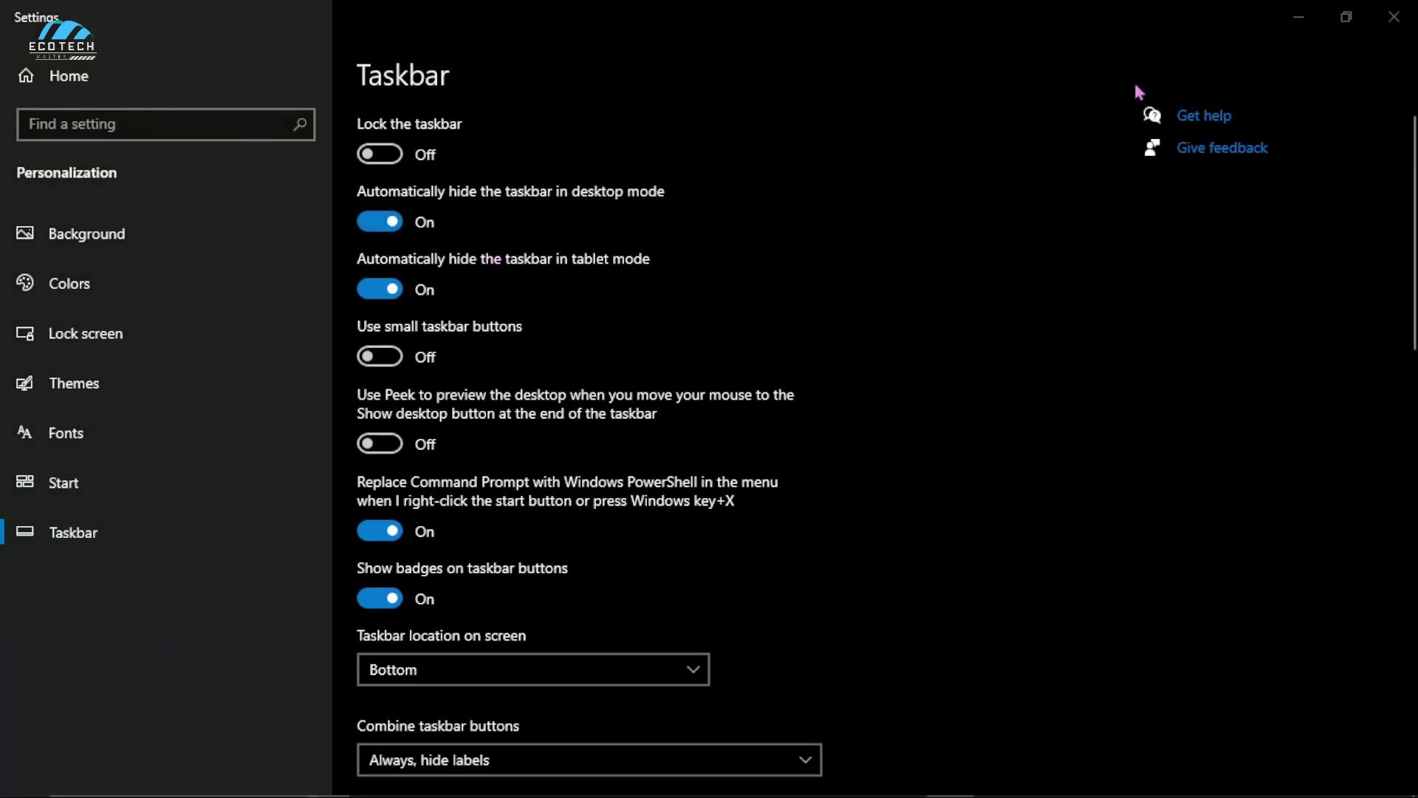
left_click(1299, 16)
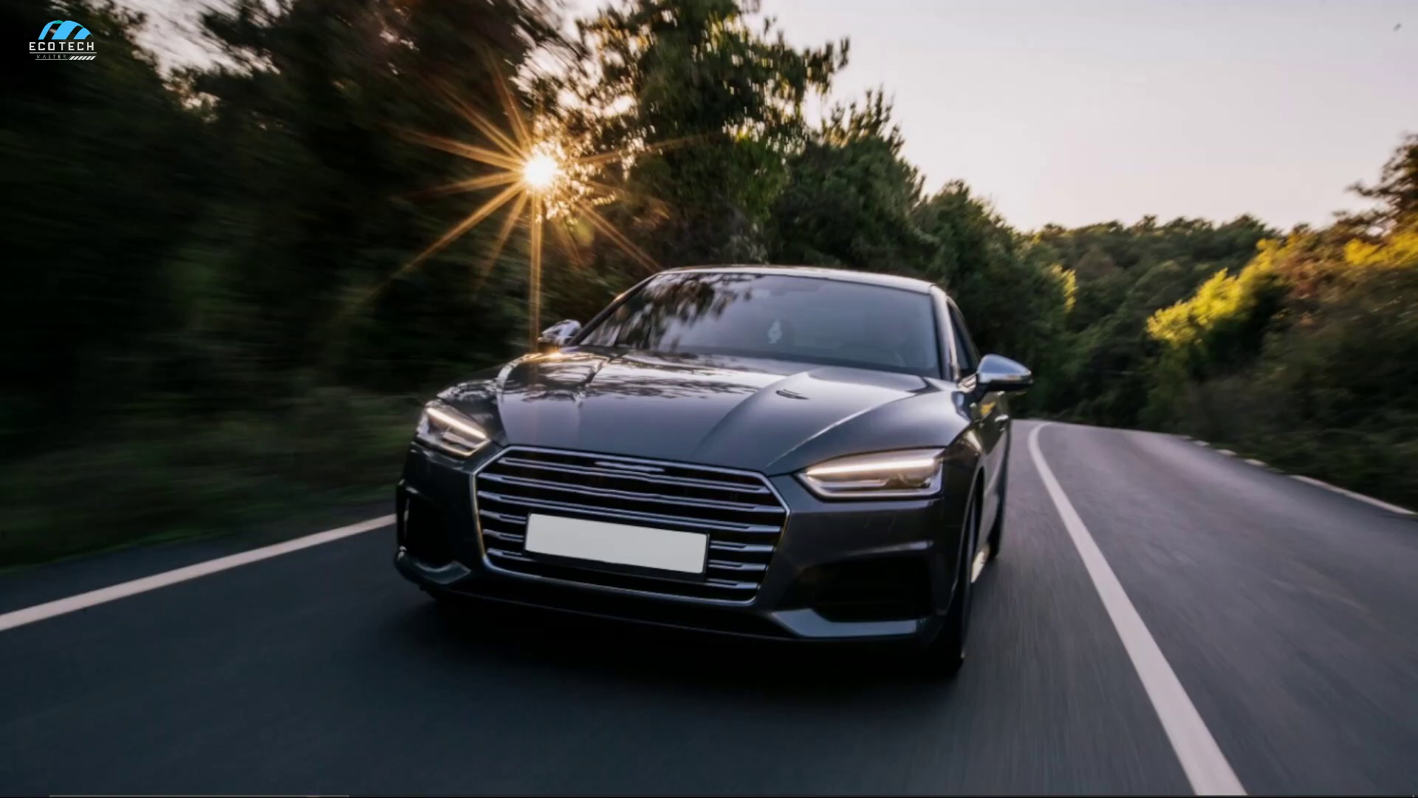
Reveal the hidden taskbar, turn off its automatic hiding in desktop mode in Settings, and leave the settings window.
mouse_move(665, 783)
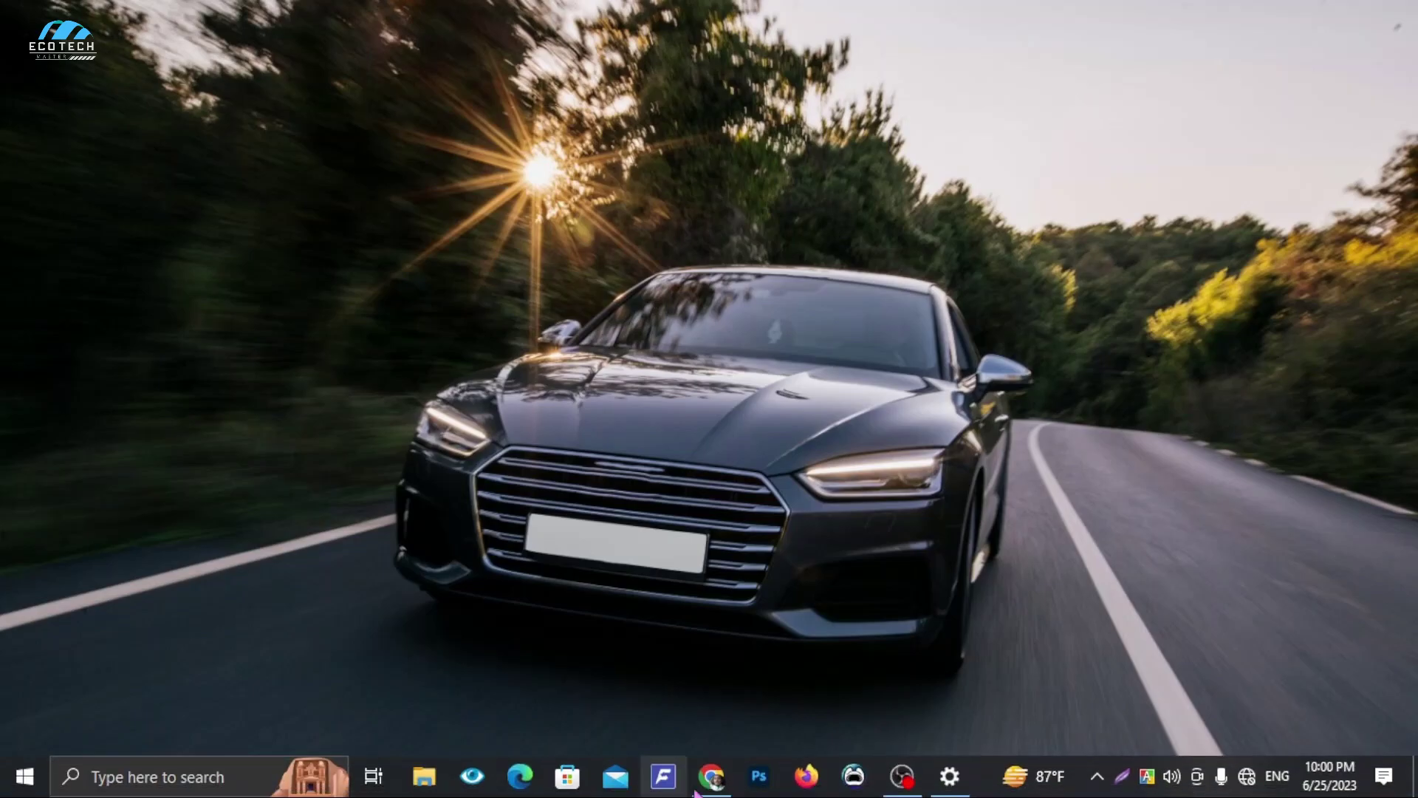
left_click(948, 775)
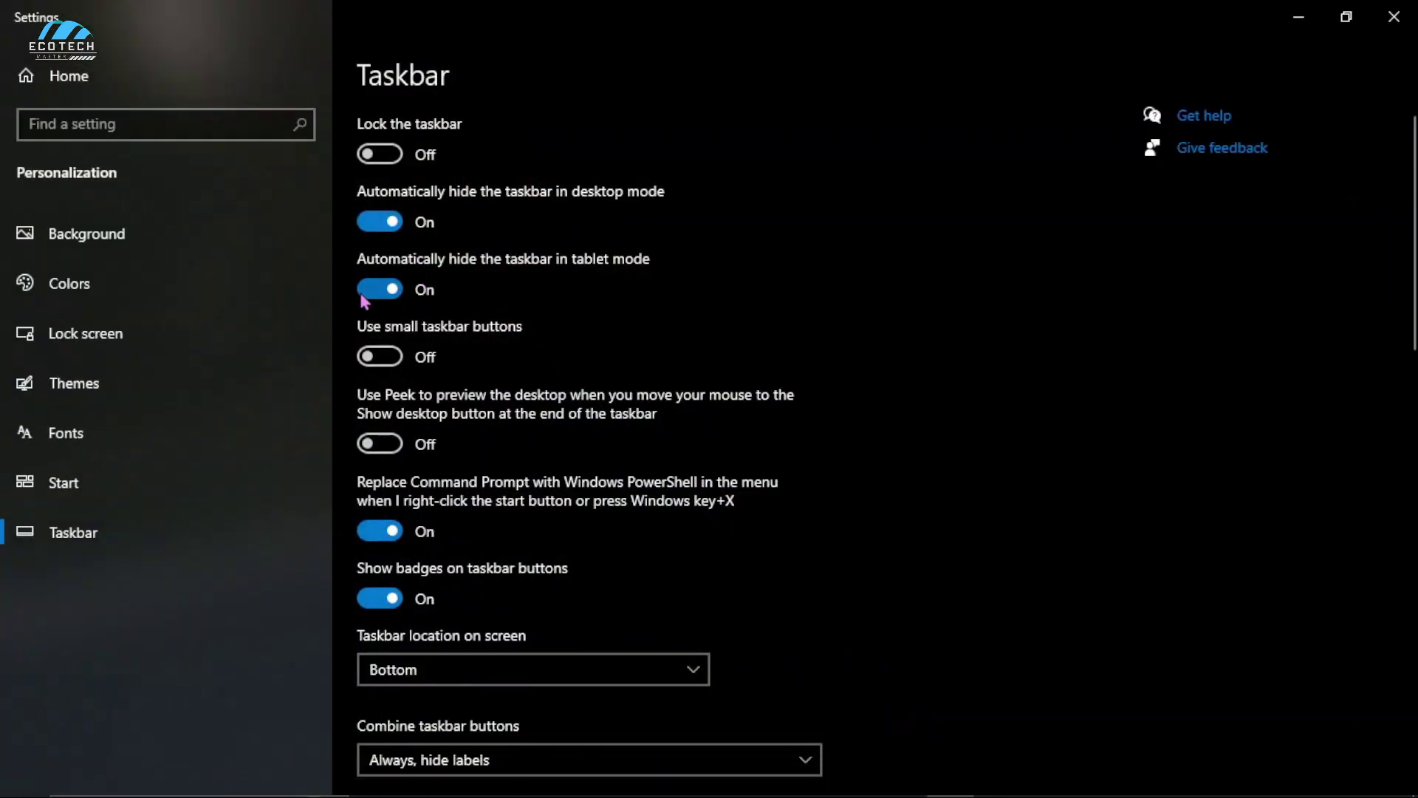
left_click(380, 221)
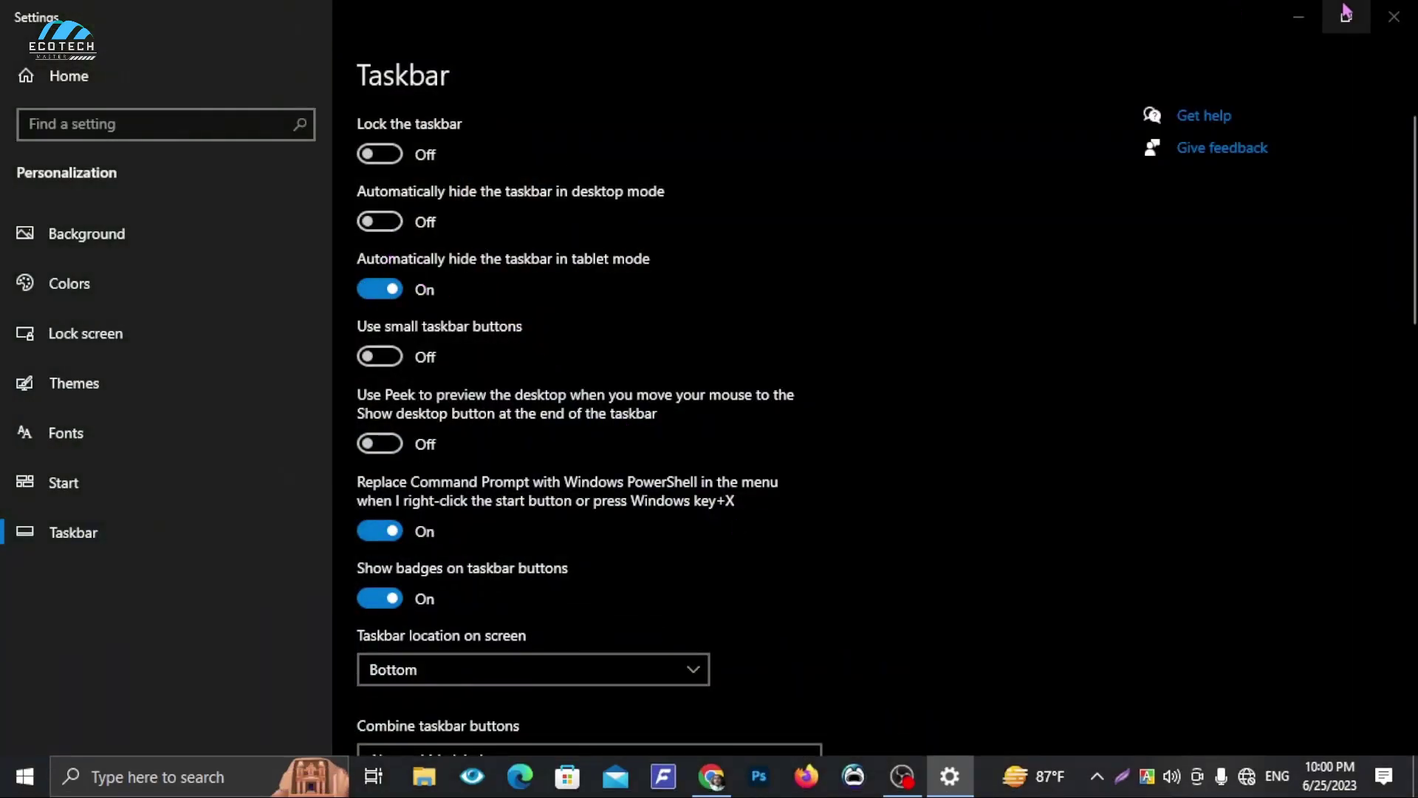
left_click(1390, 17)
Show the desktop icons again and refresh the desktop.
right_click(463, 204)
mouse_move(489, 221)
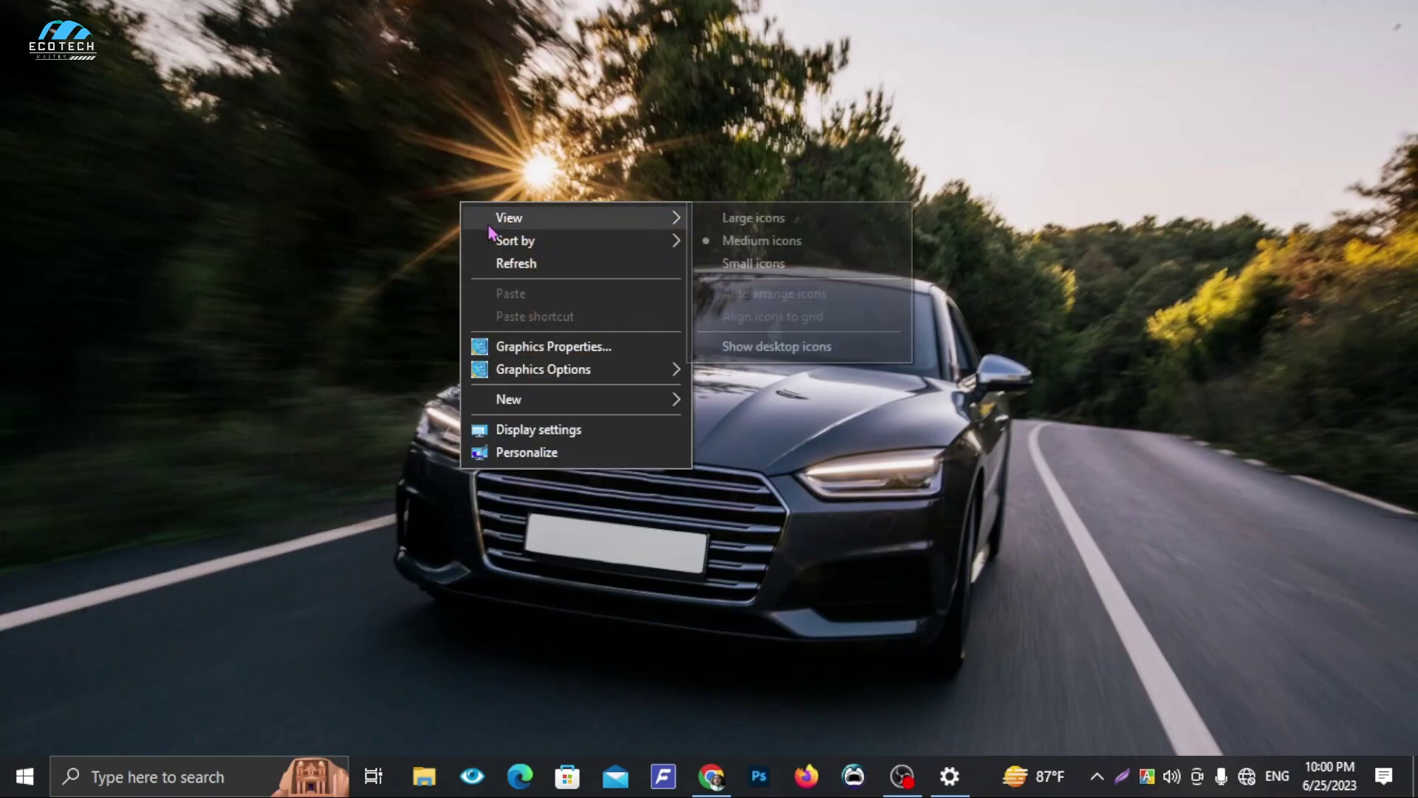
left_click(813, 346)
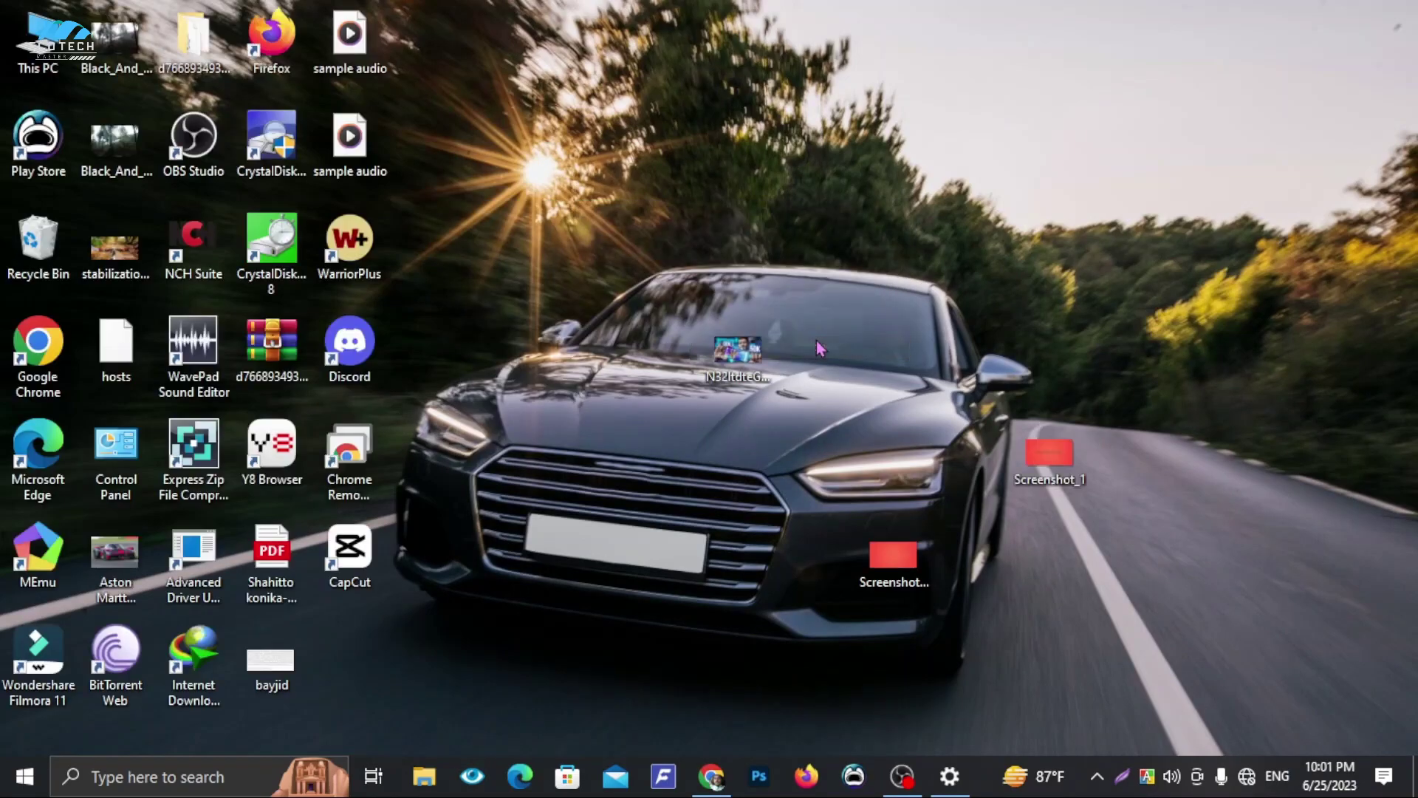
right_click(634, 268)
left_click(694, 319)
Open This PC and browse to the bin folder under Softwares & Games (D:) > Games > Far Cry 5 > Far Cry 5.
double_click(44, 68)
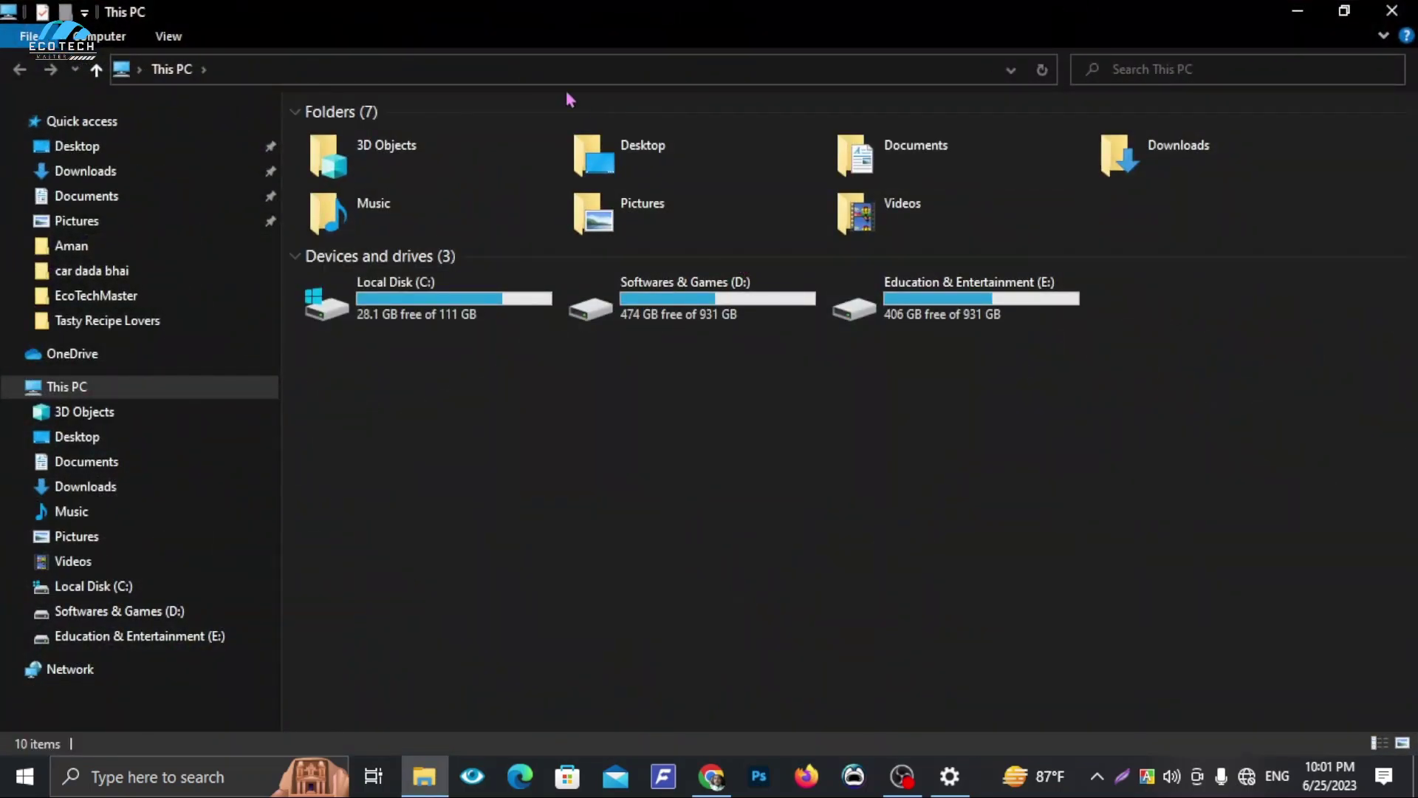
left_click(168, 36)
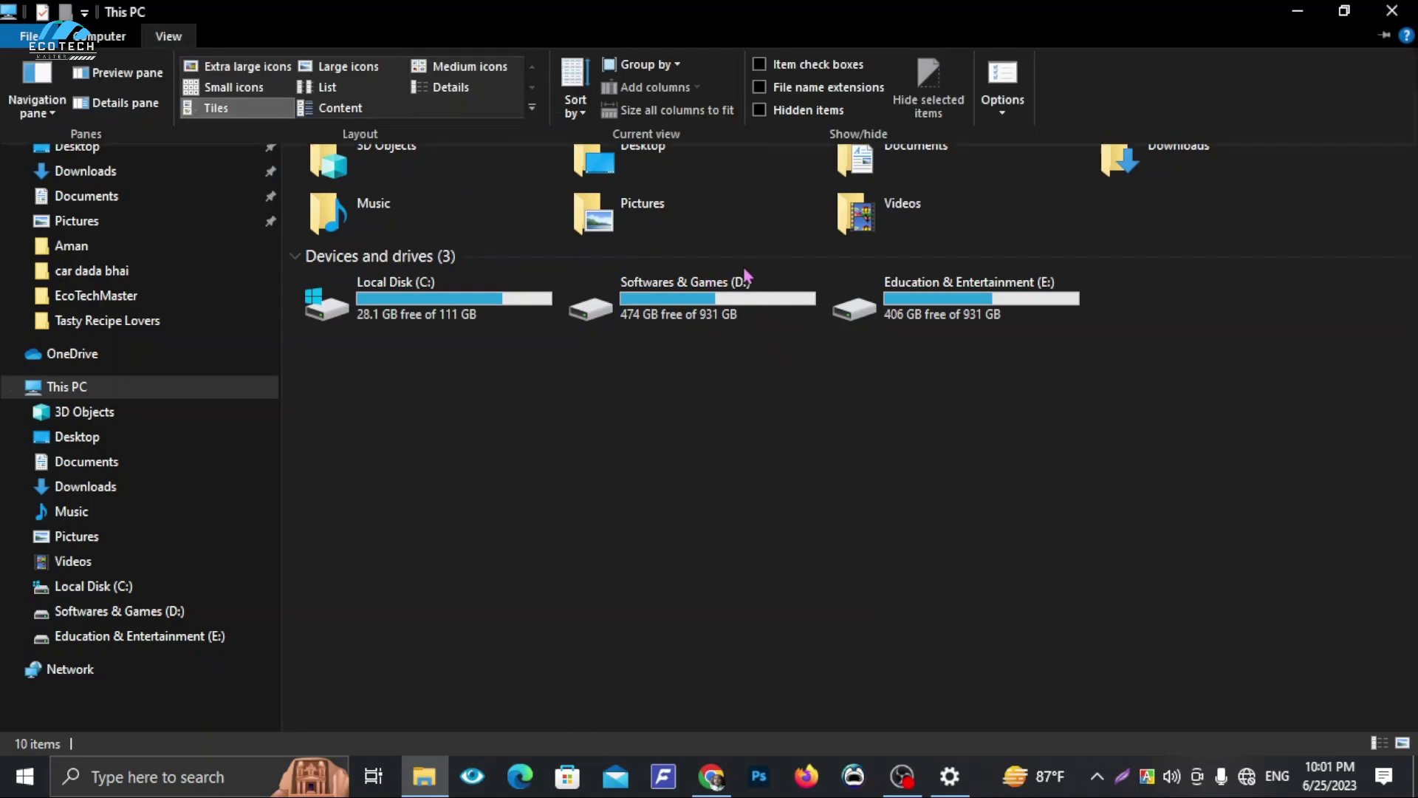
left_click(627, 314)
double_click(699, 322)
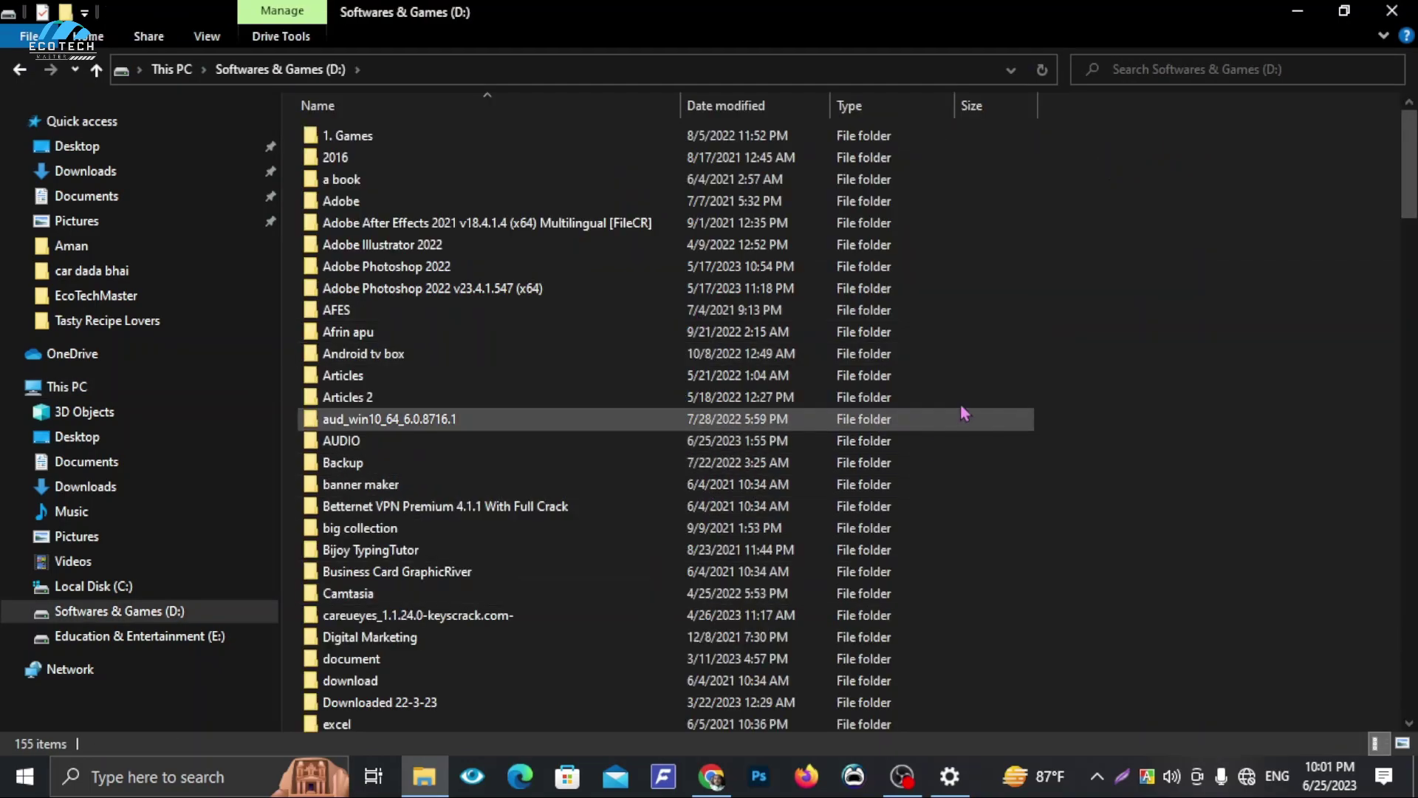
scroll(458, 355, "down", 6)
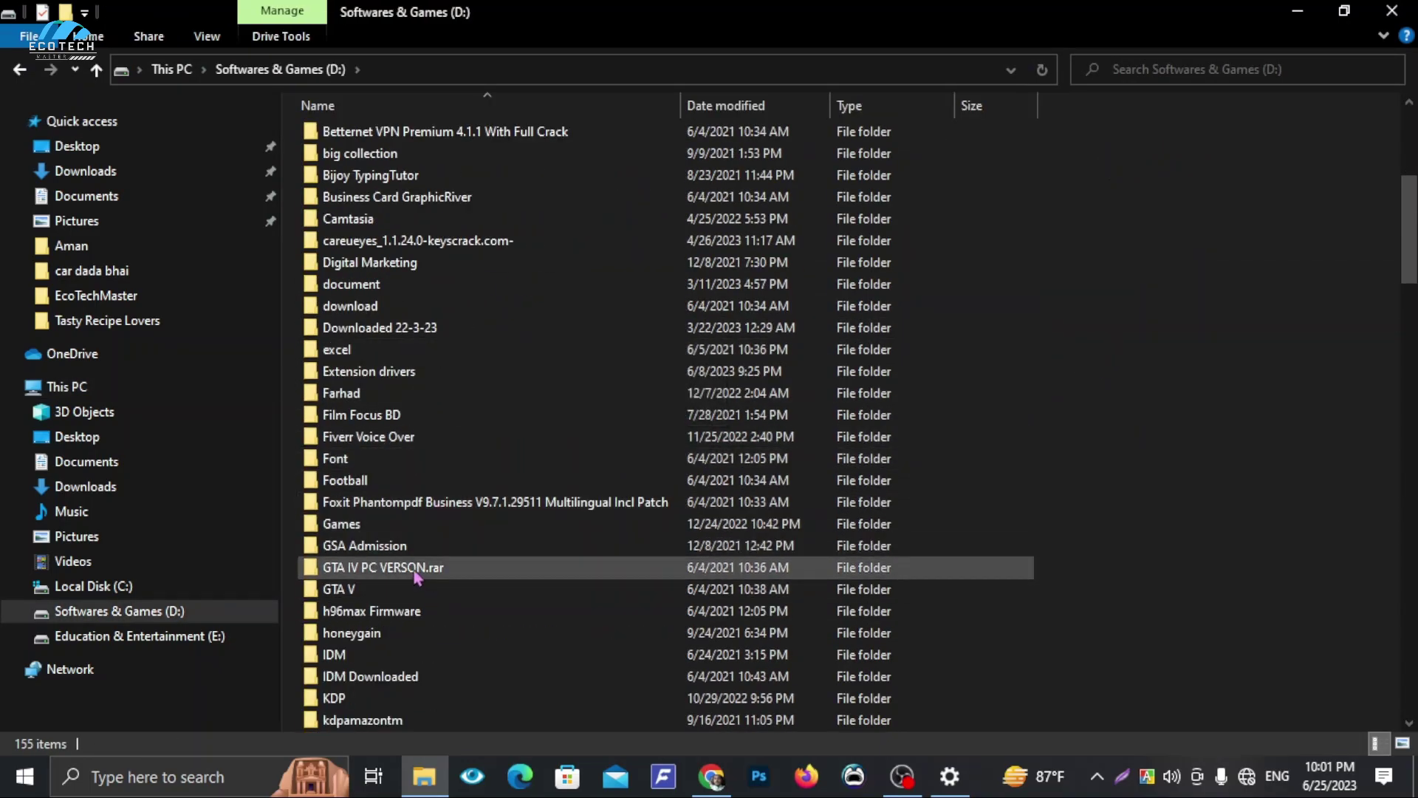
double_click(369, 526)
double_click(353, 138)
double_click(354, 137)
double_click(353, 138)
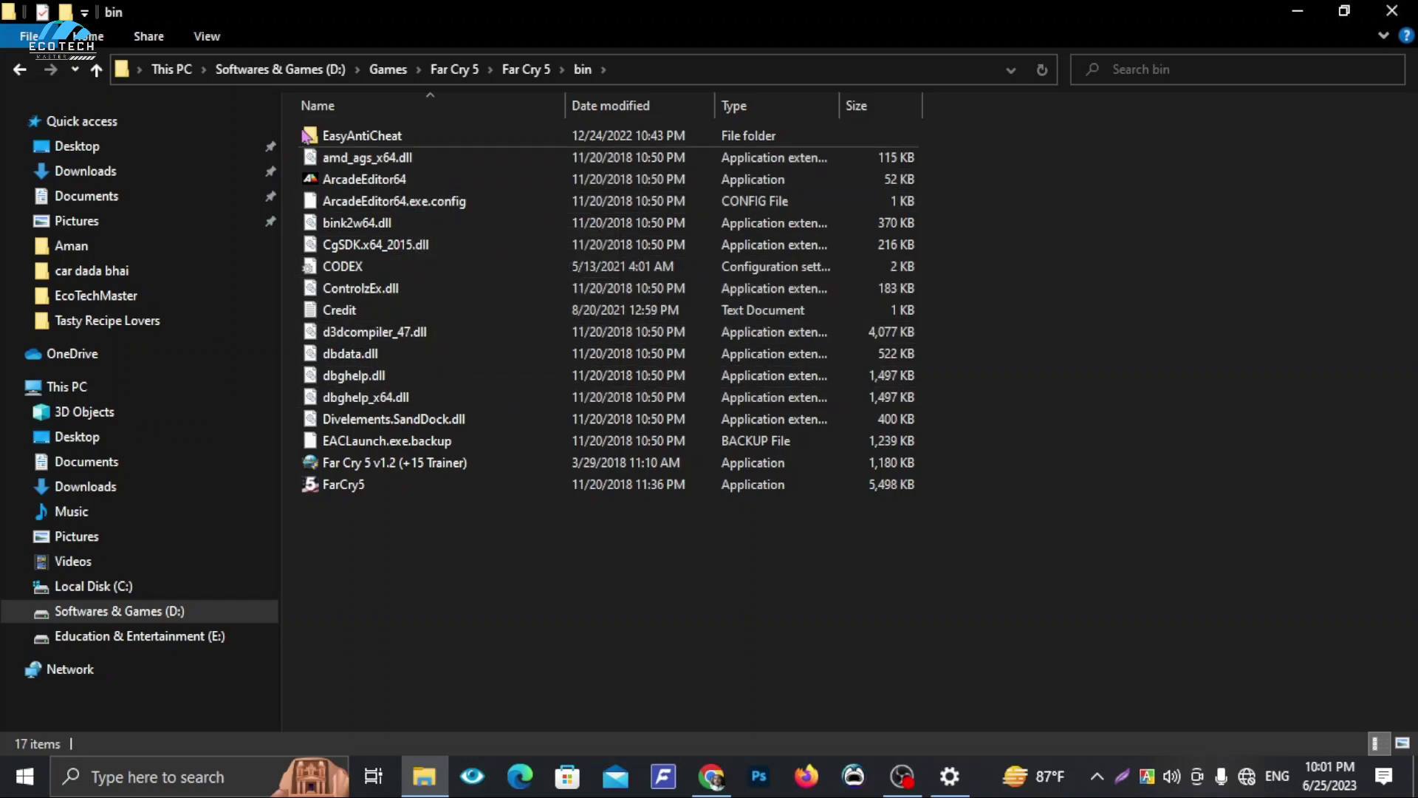
Turn on file name extensions in File Explorer and open the EcoTechMaster folder.
left_click(207, 37)
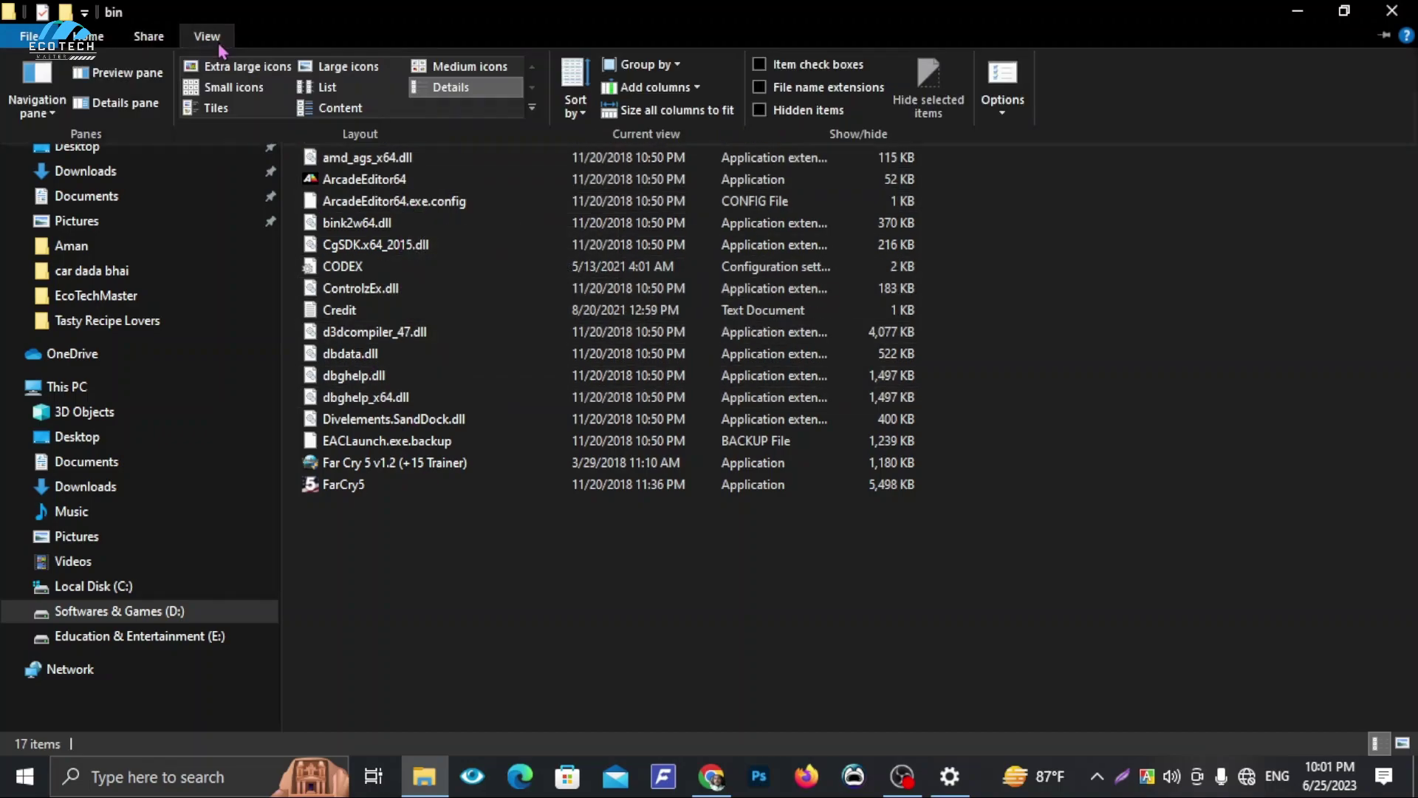
left_click(768, 91)
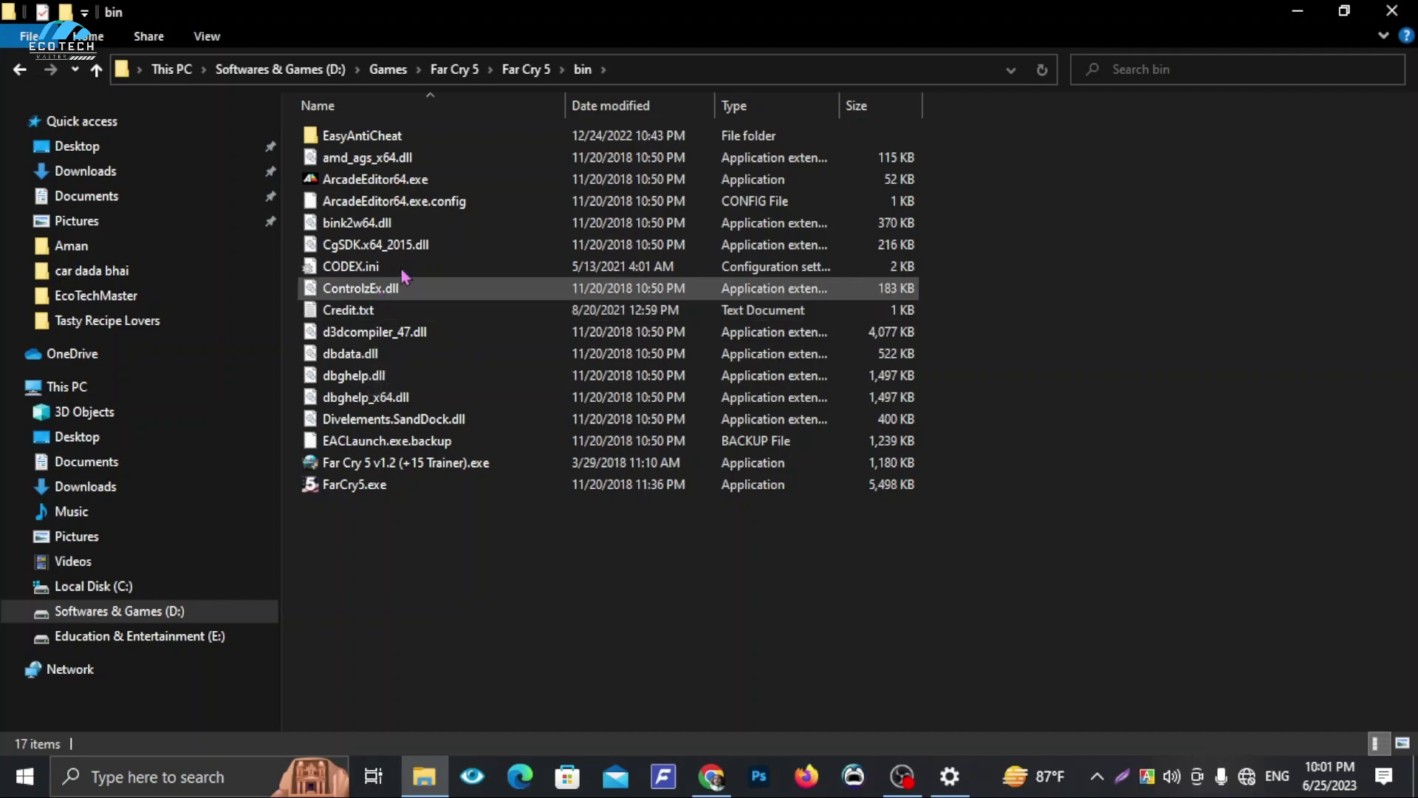
left_click(157, 302)
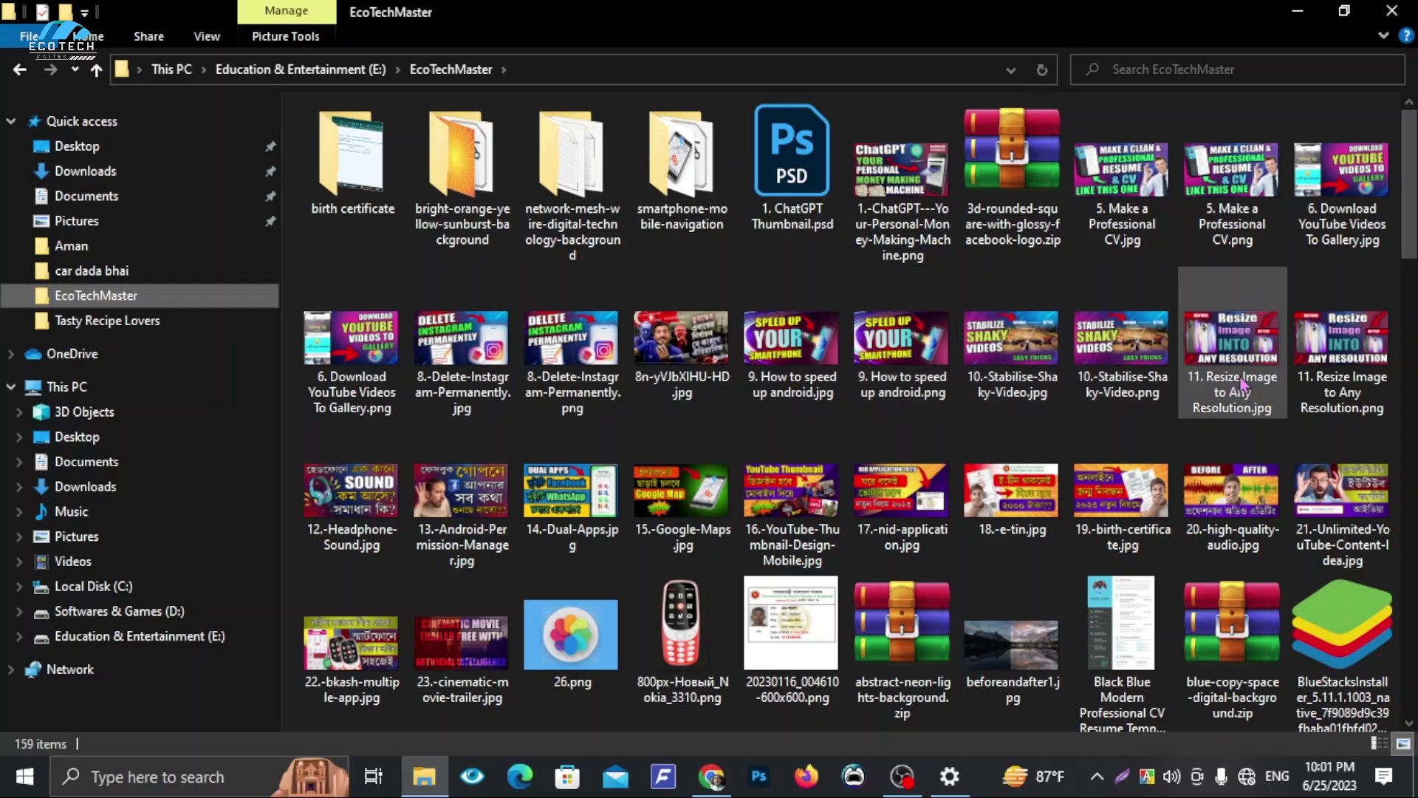
Turn off file name extensions in the EcoTechMaster folder and minimise File Explorer.
left_click(303, 39)
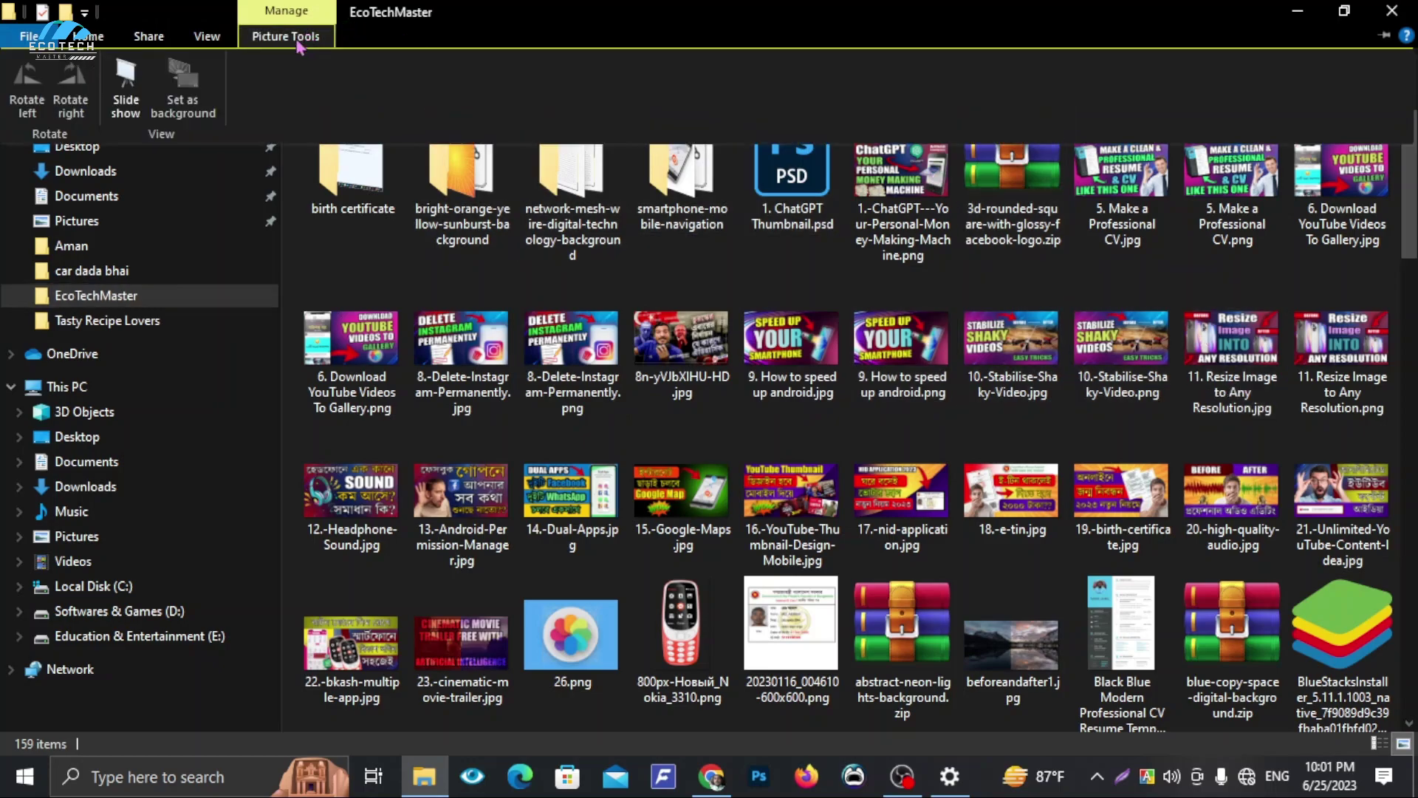
left_click(206, 39)
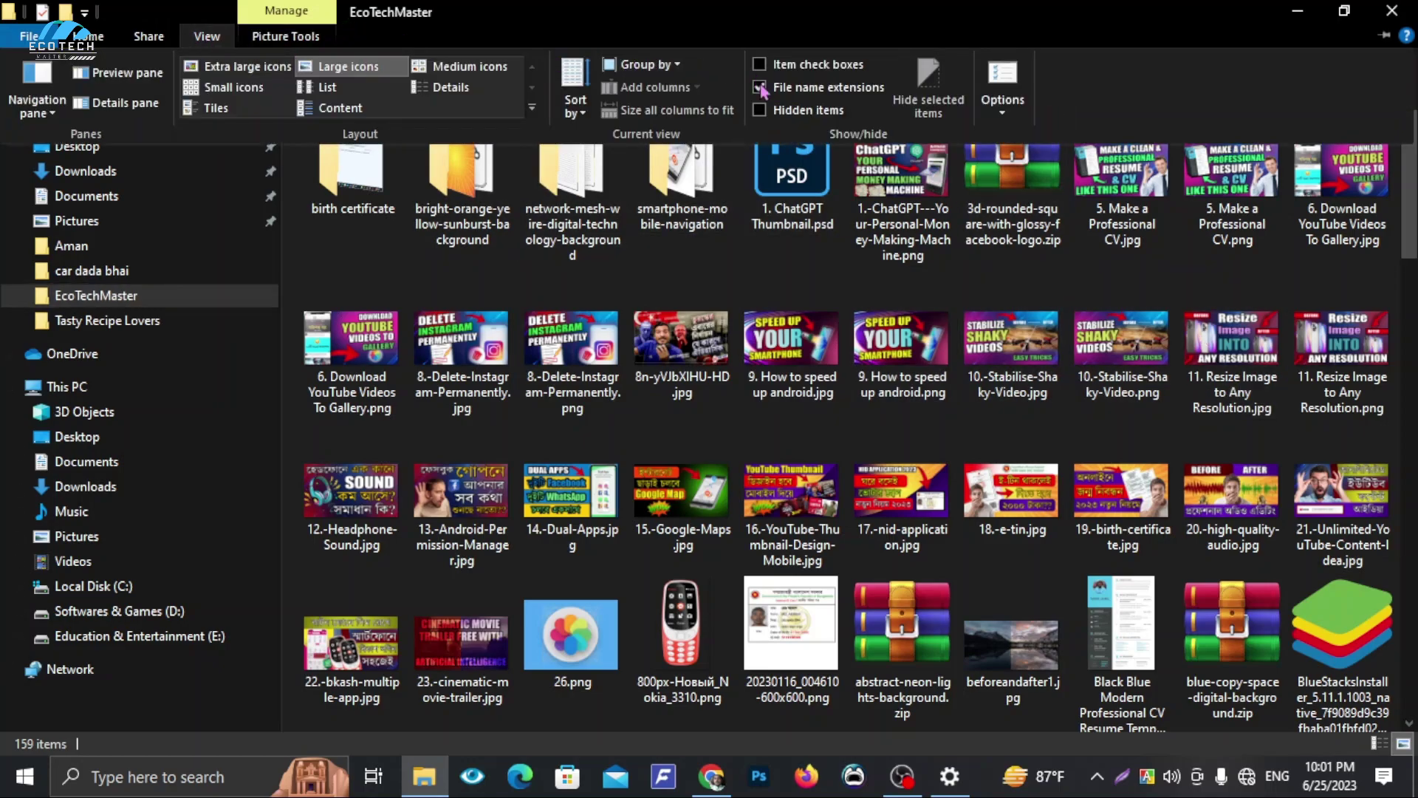
left_click(761, 89)
left_click(207, 37)
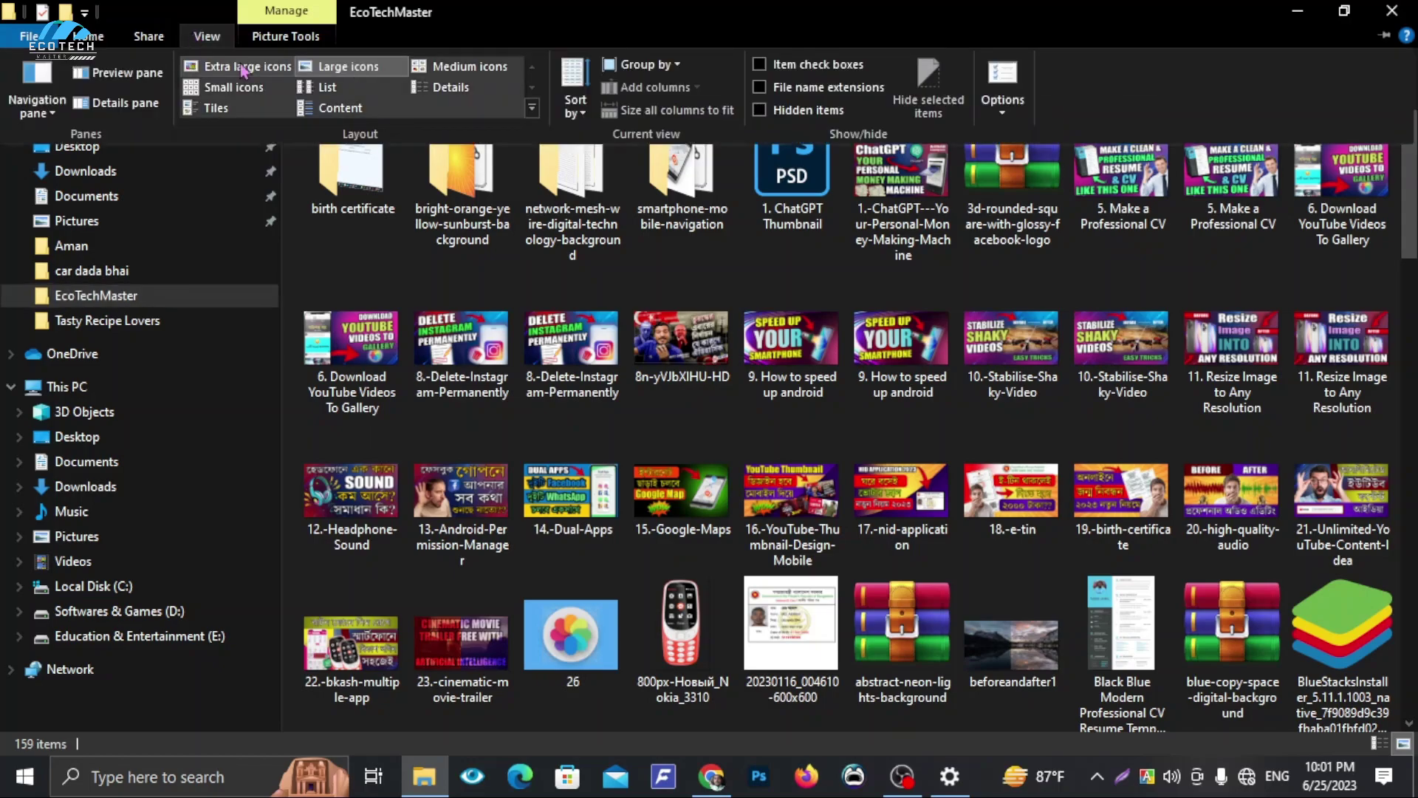
left_click(1320, 10)
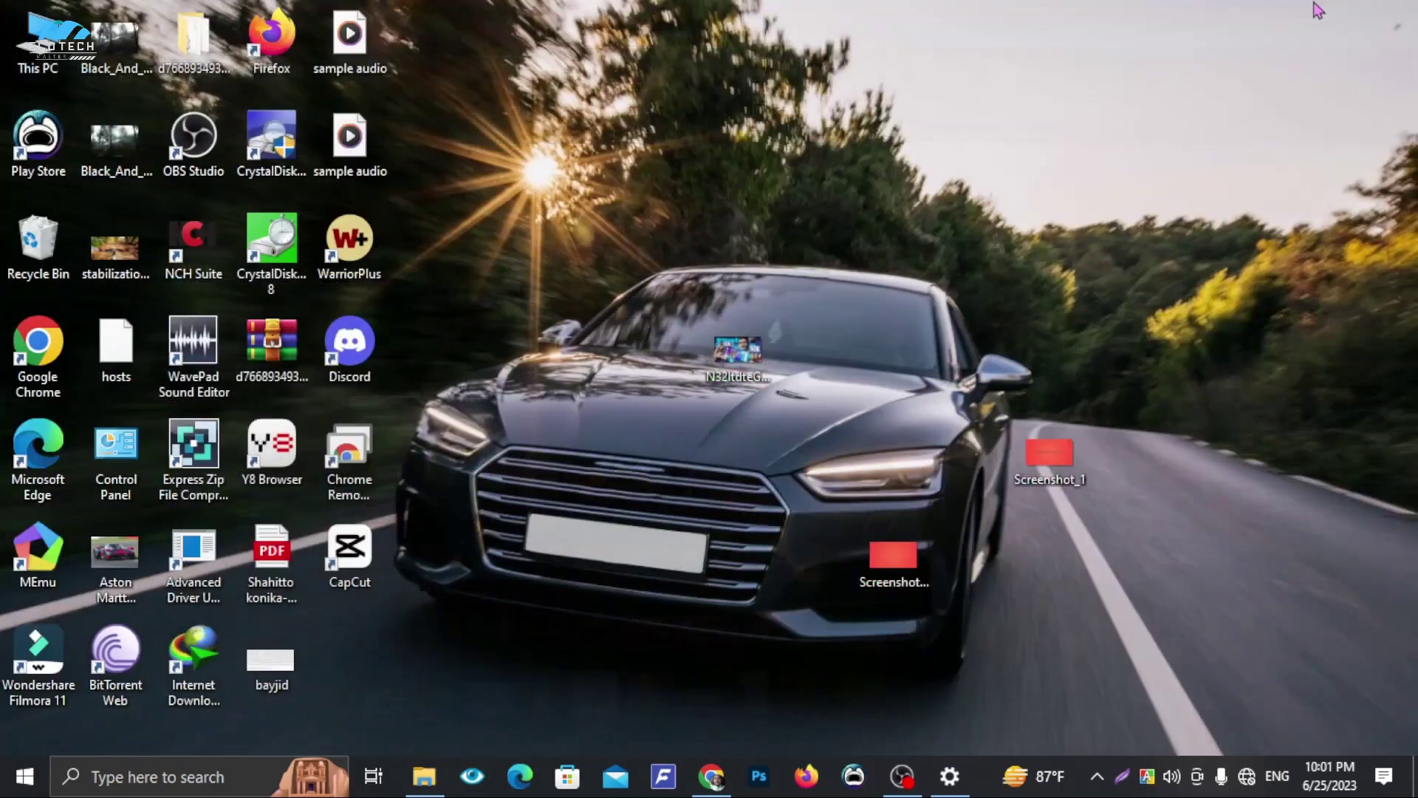
Refresh the desktop and set the N32ltdteGWs-HD image to Hidden in its properties.
right_click(763, 272)
left_click(815, 333)
mouse_move(739, 361)
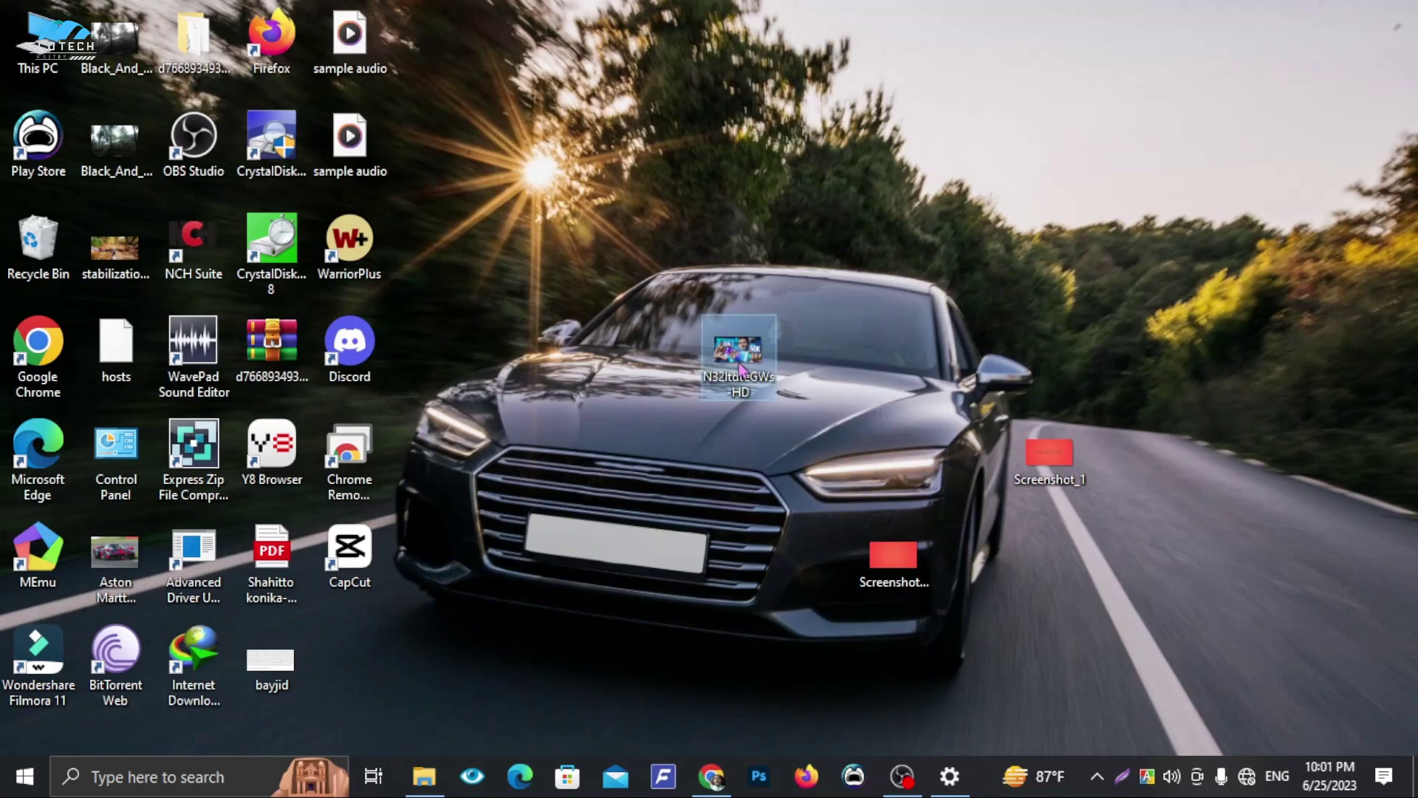
right_click(739, 361)
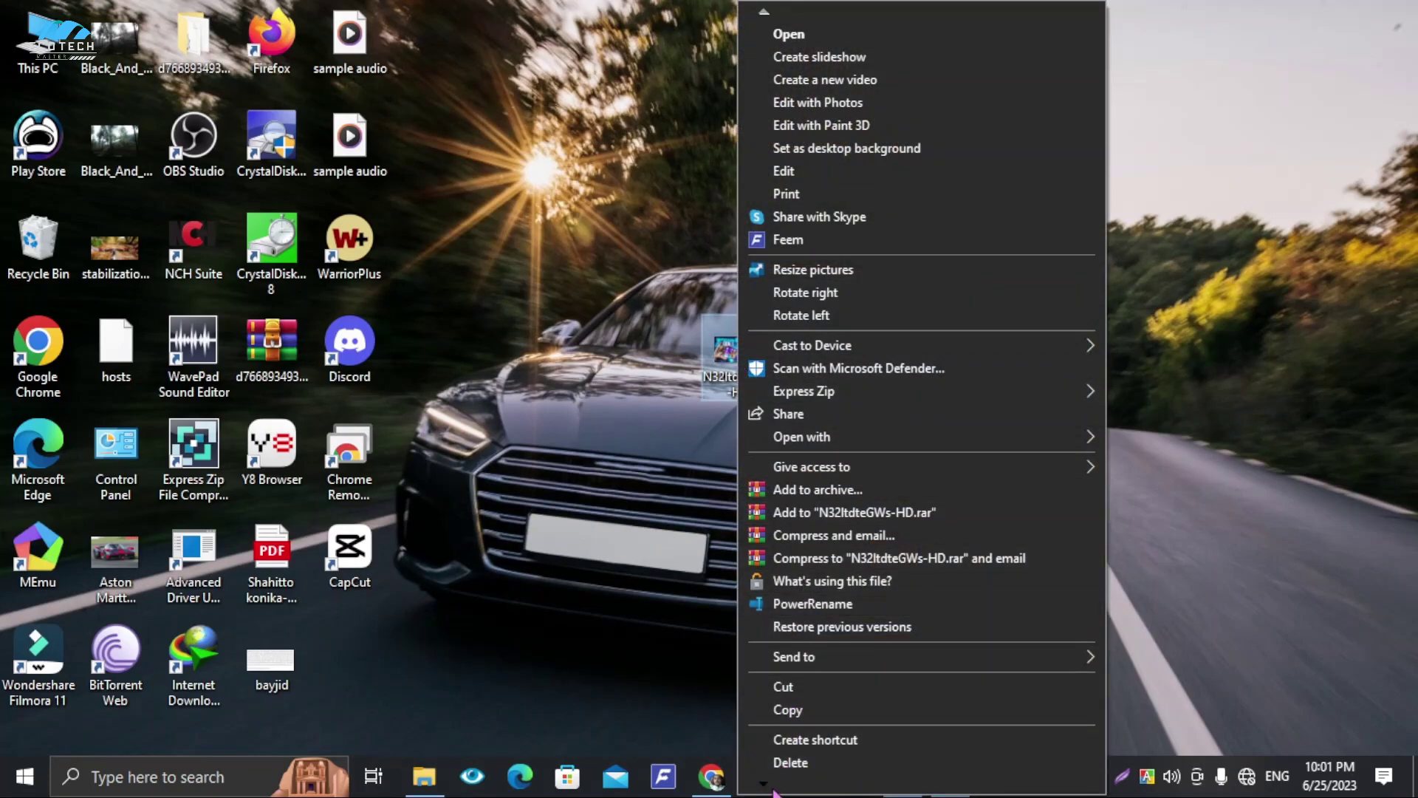
mouse_move(775, 789)
left_click(788, 744)
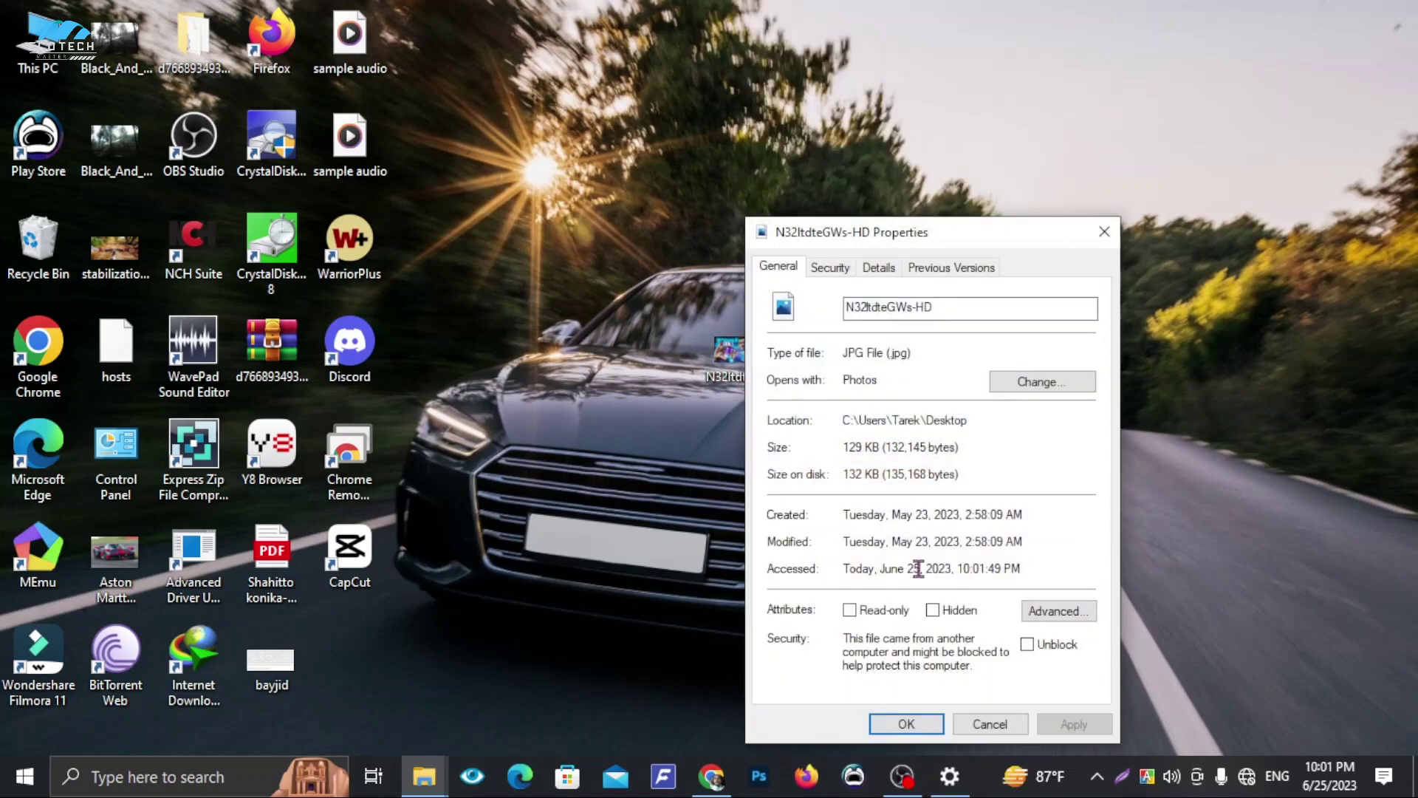
left_click(933, 612)
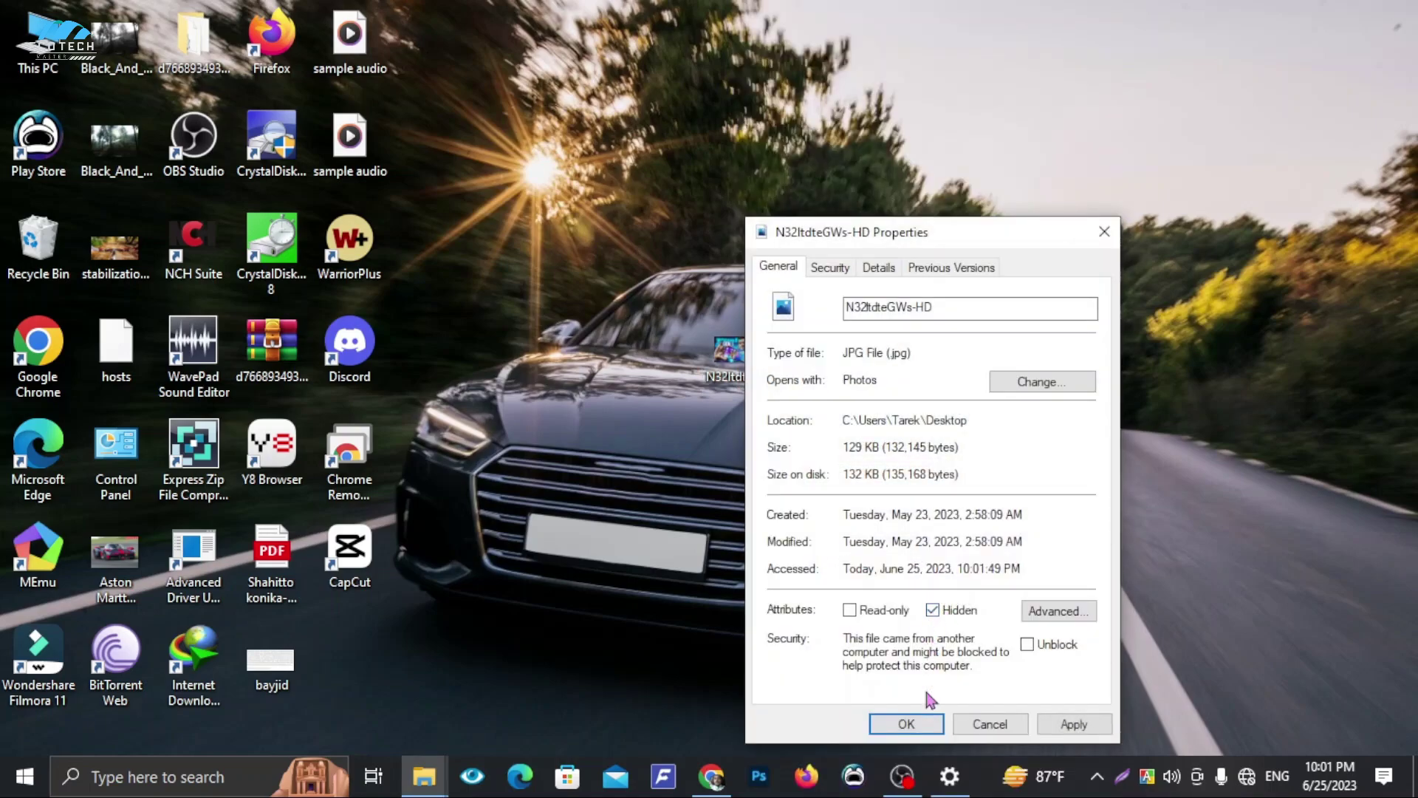
left_click(907, 725)
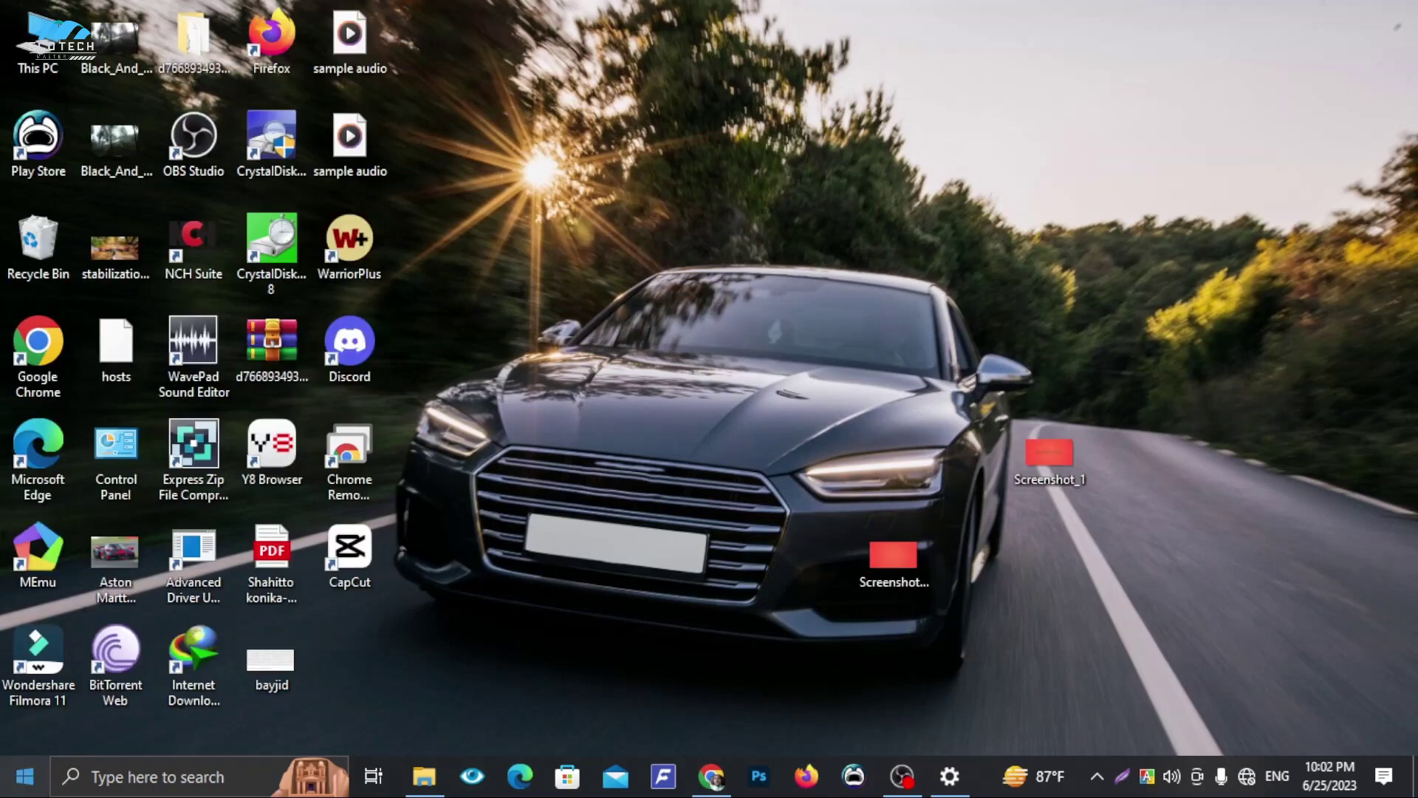
Search Windows for the hidden files setting and bring up the File Explorer options under For developers.
left_click(24, 783)
type("h")
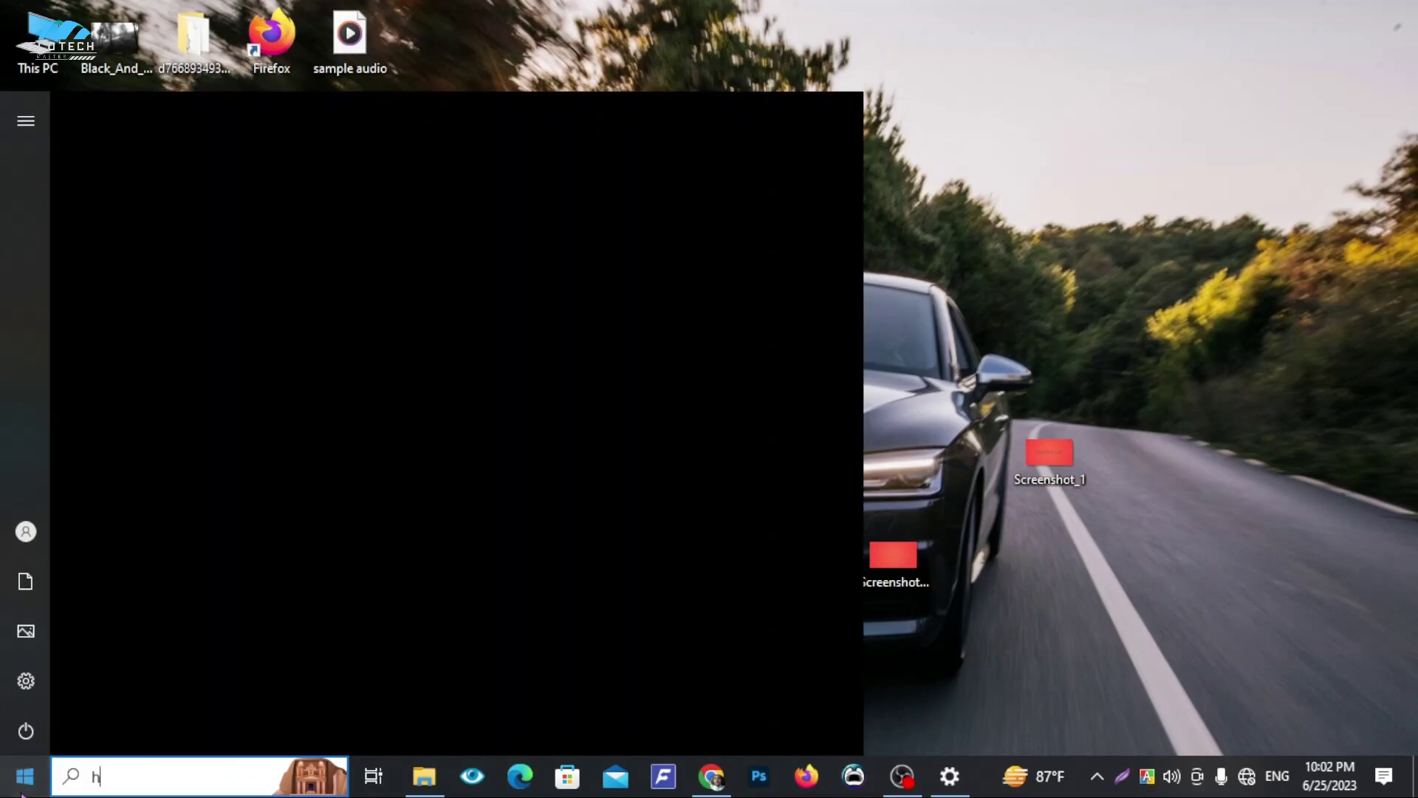
type("idde")
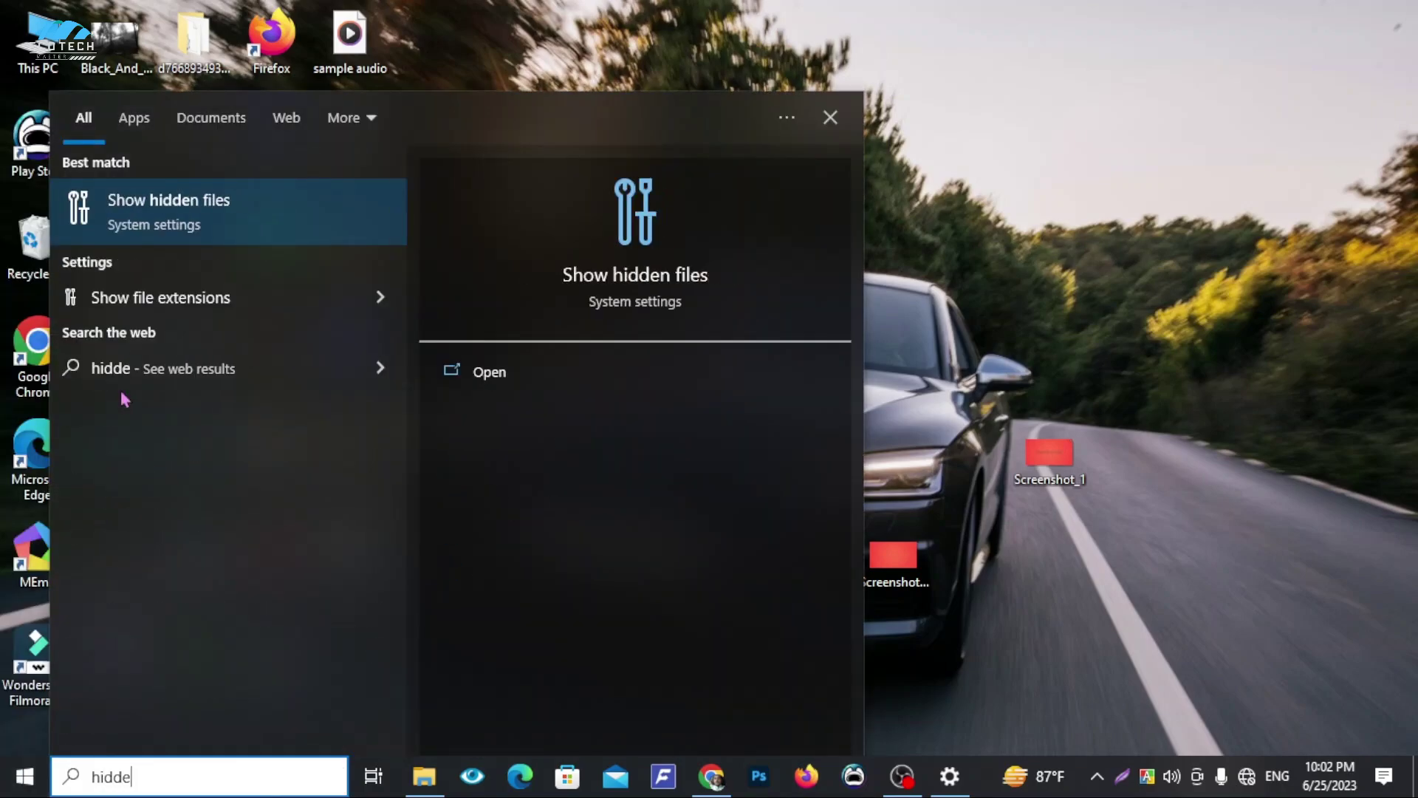
left_click(166, 212)
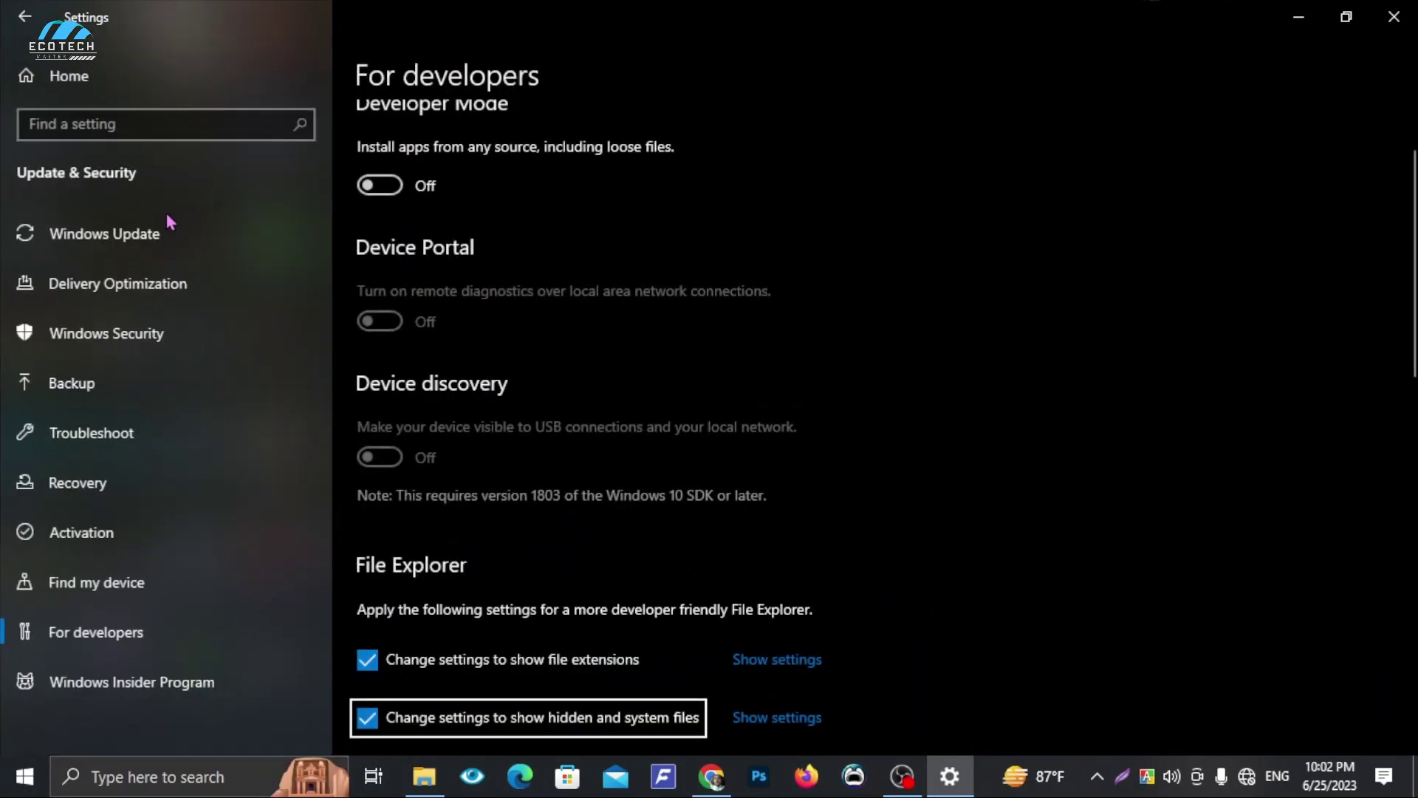
scroll(533, 377, "up", 3)
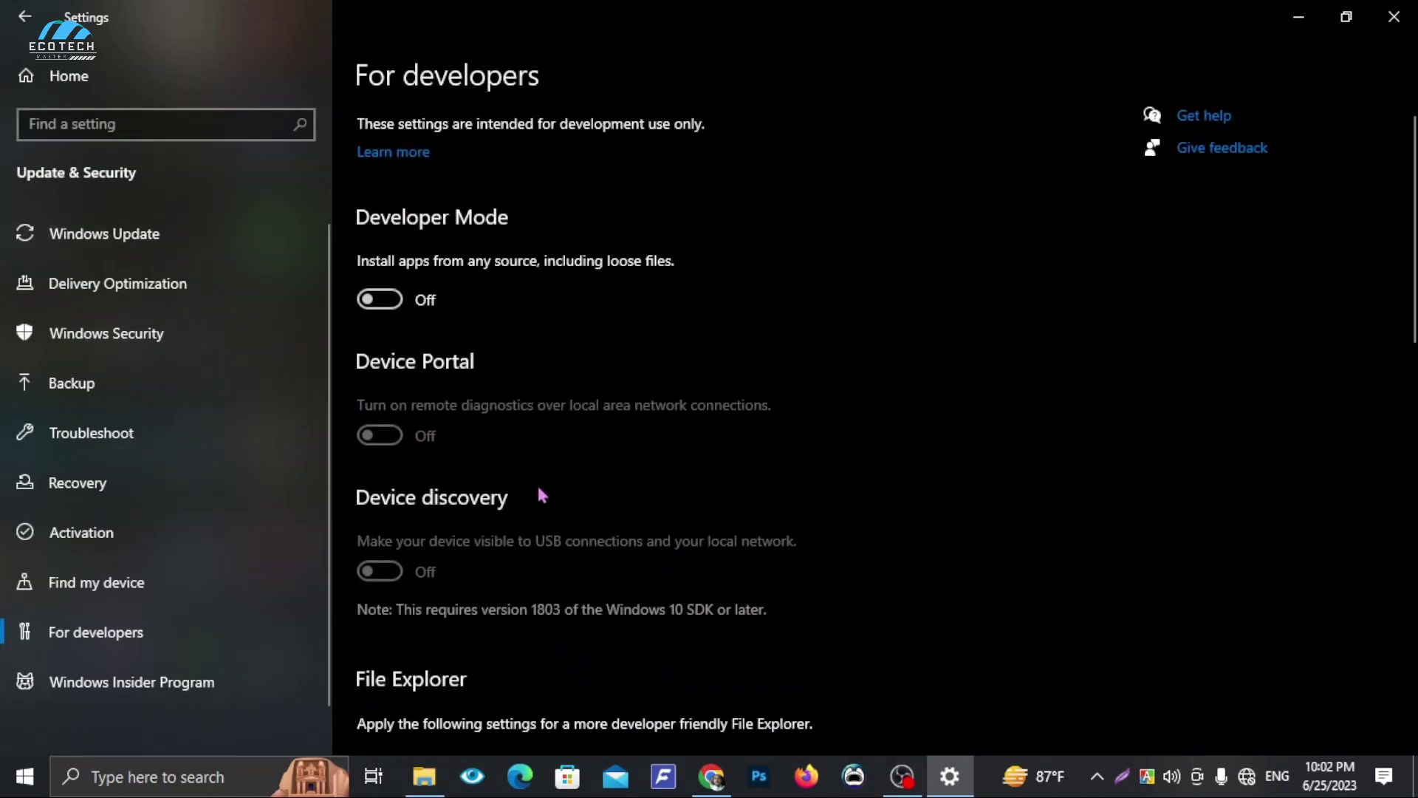
scroll(507, 510, "down", 7)
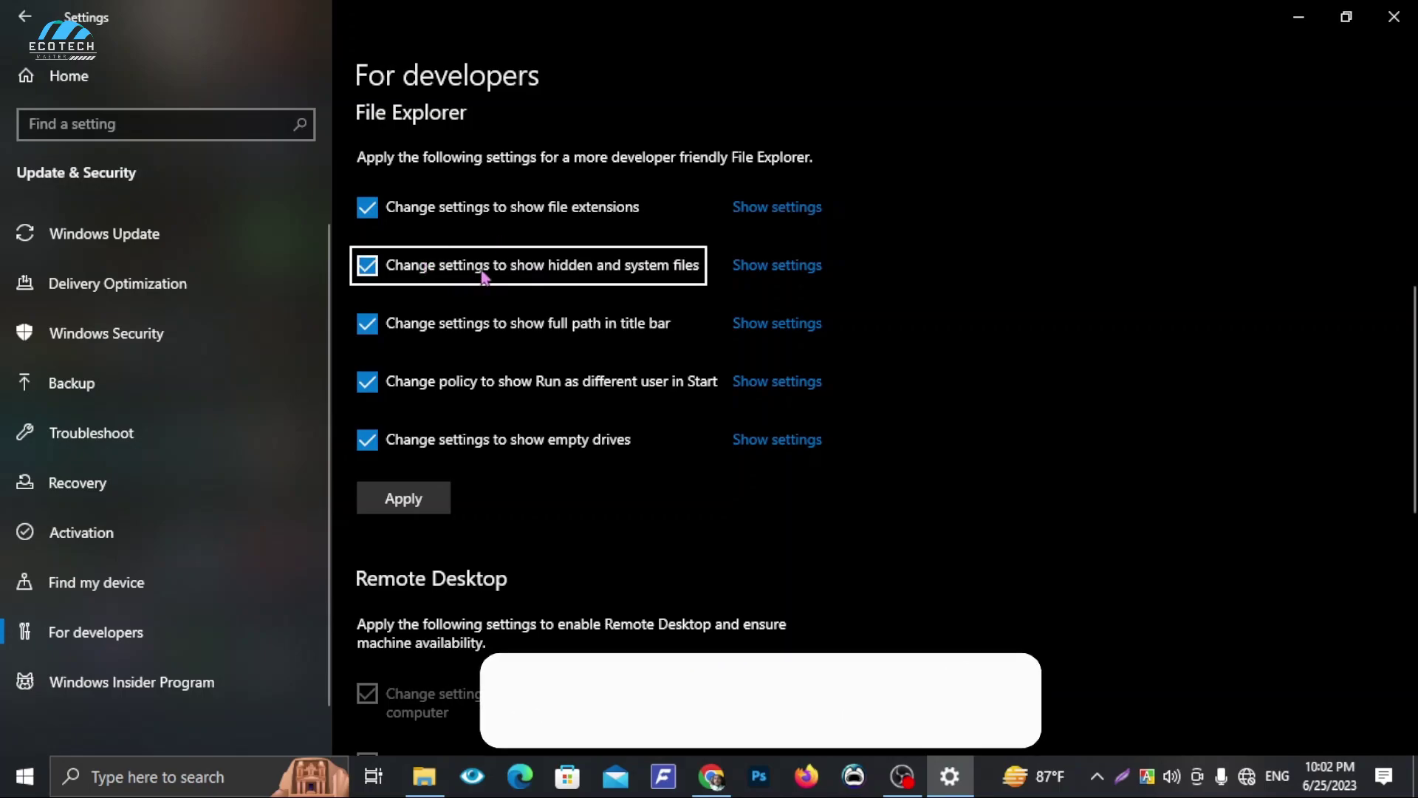
Set File Explorer Options to show hidden files, folders, and drives, and refresh the desktop.
left_click(785, 268)
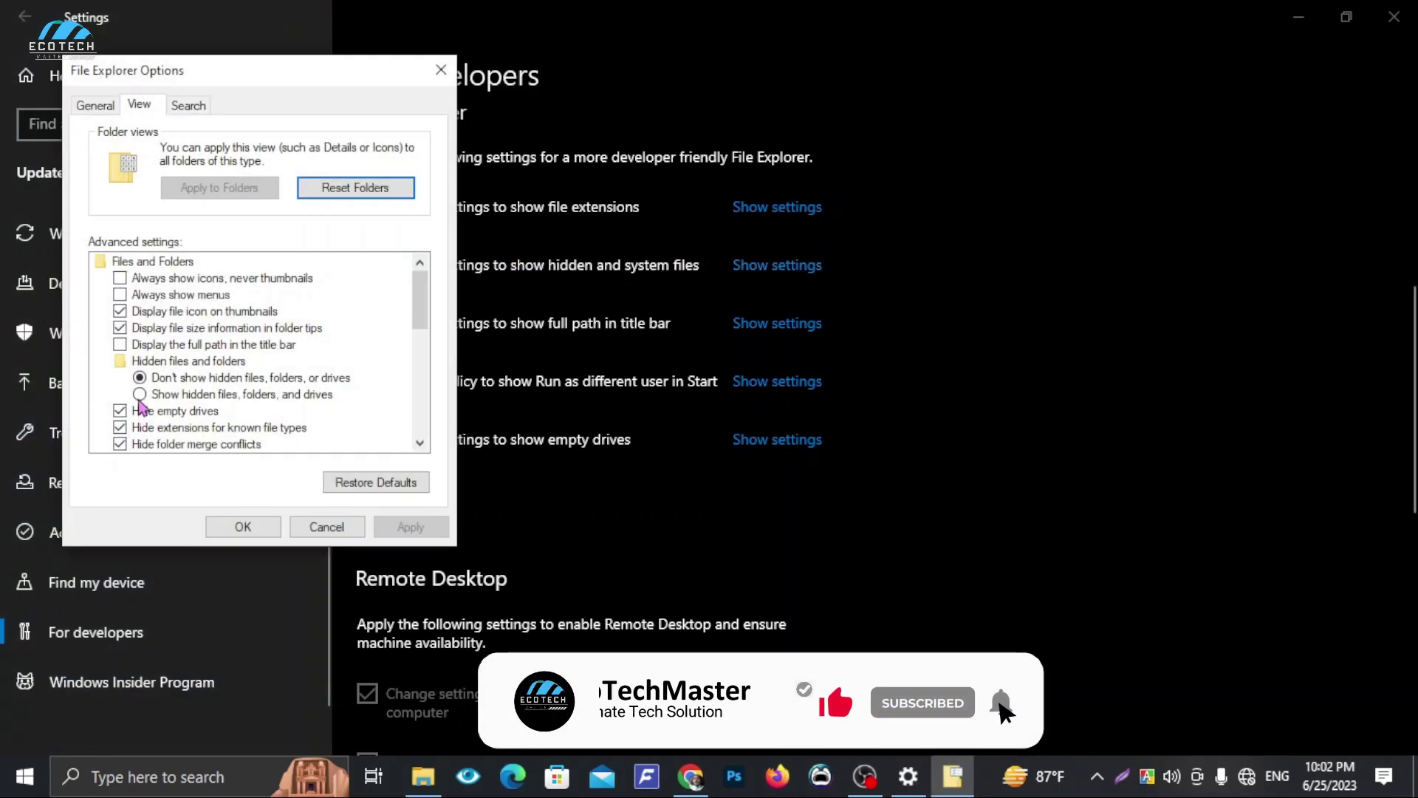
left_click(140, 393)
left_click(411, 527)
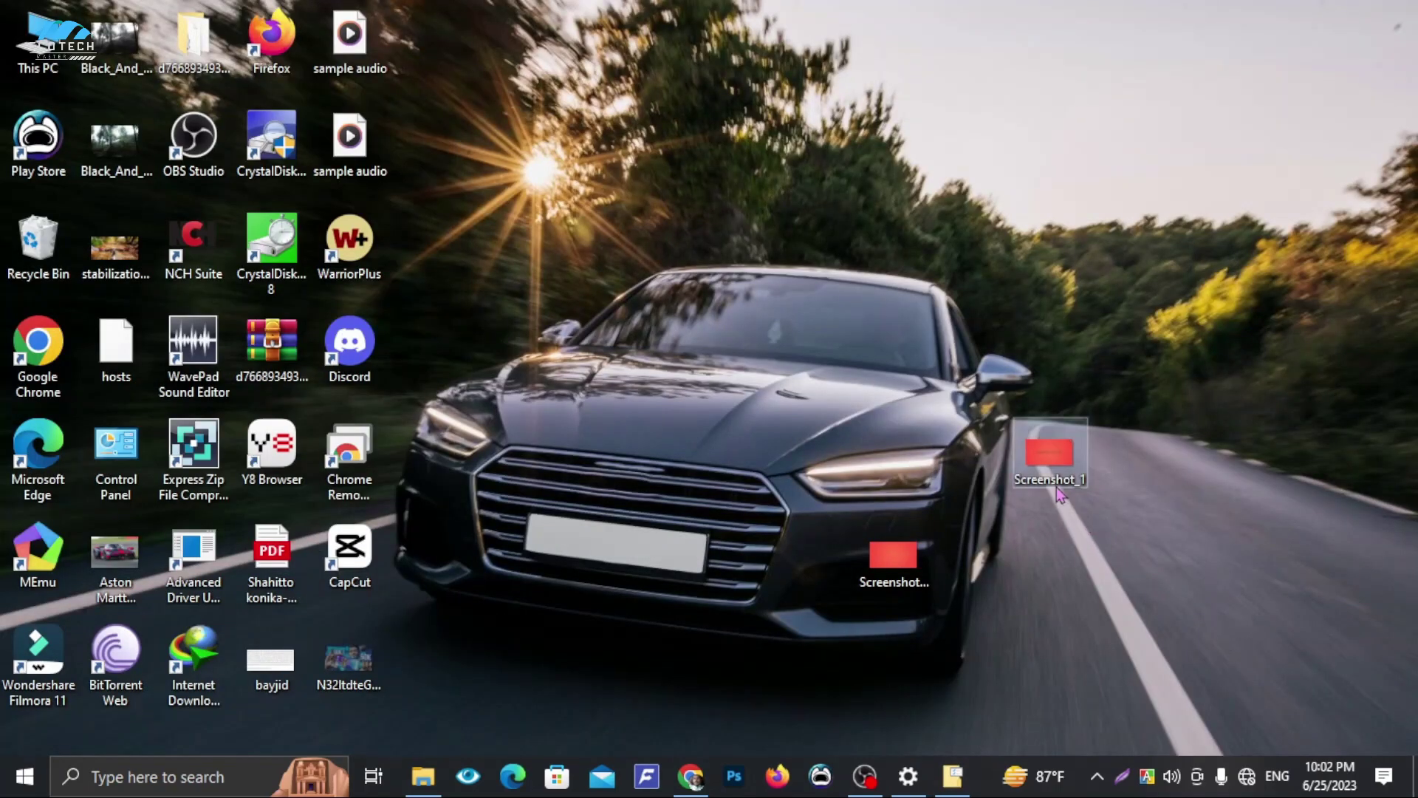
key("F5")
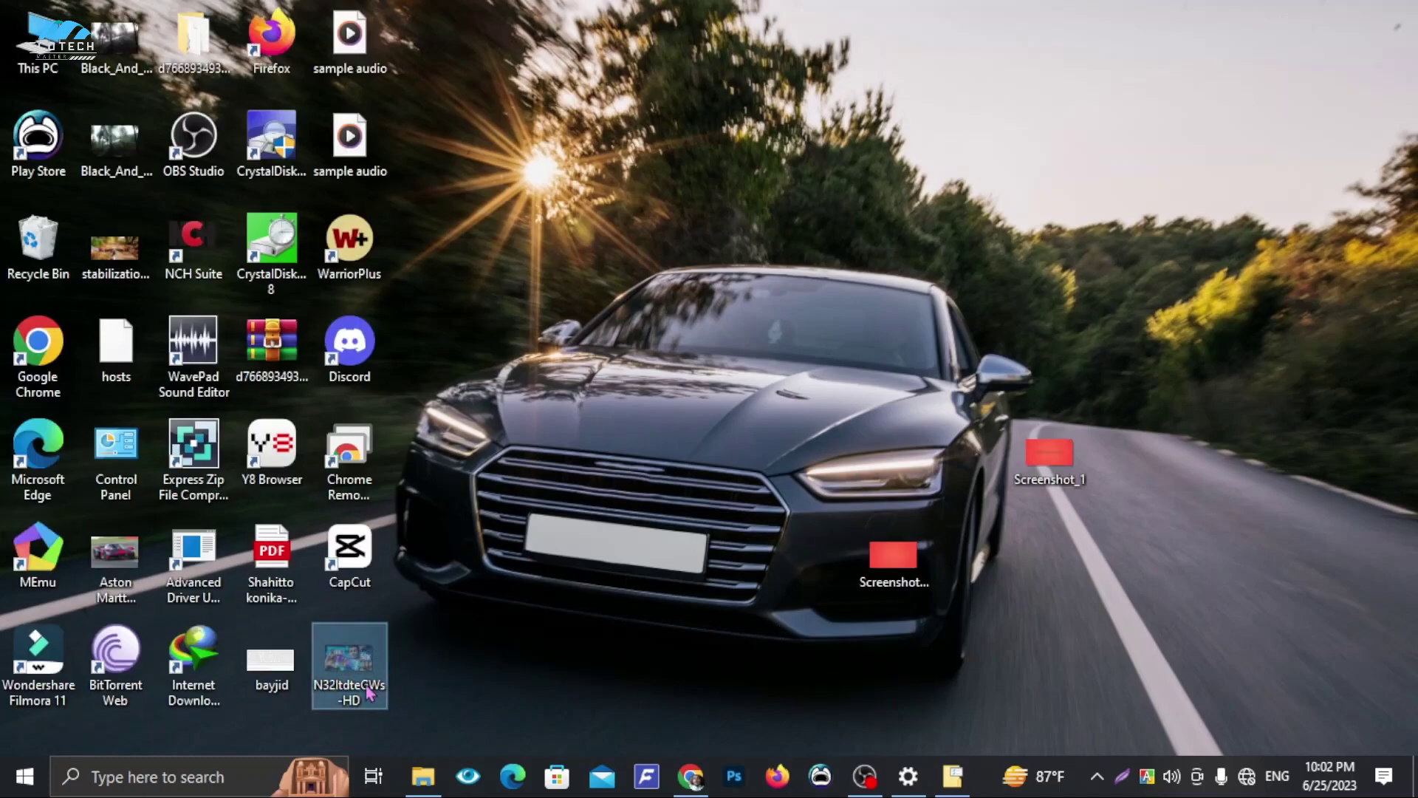
Remove the Hidden attribute from the N32ltdteGWs-HD image in its properties.
right_click(334, 695)
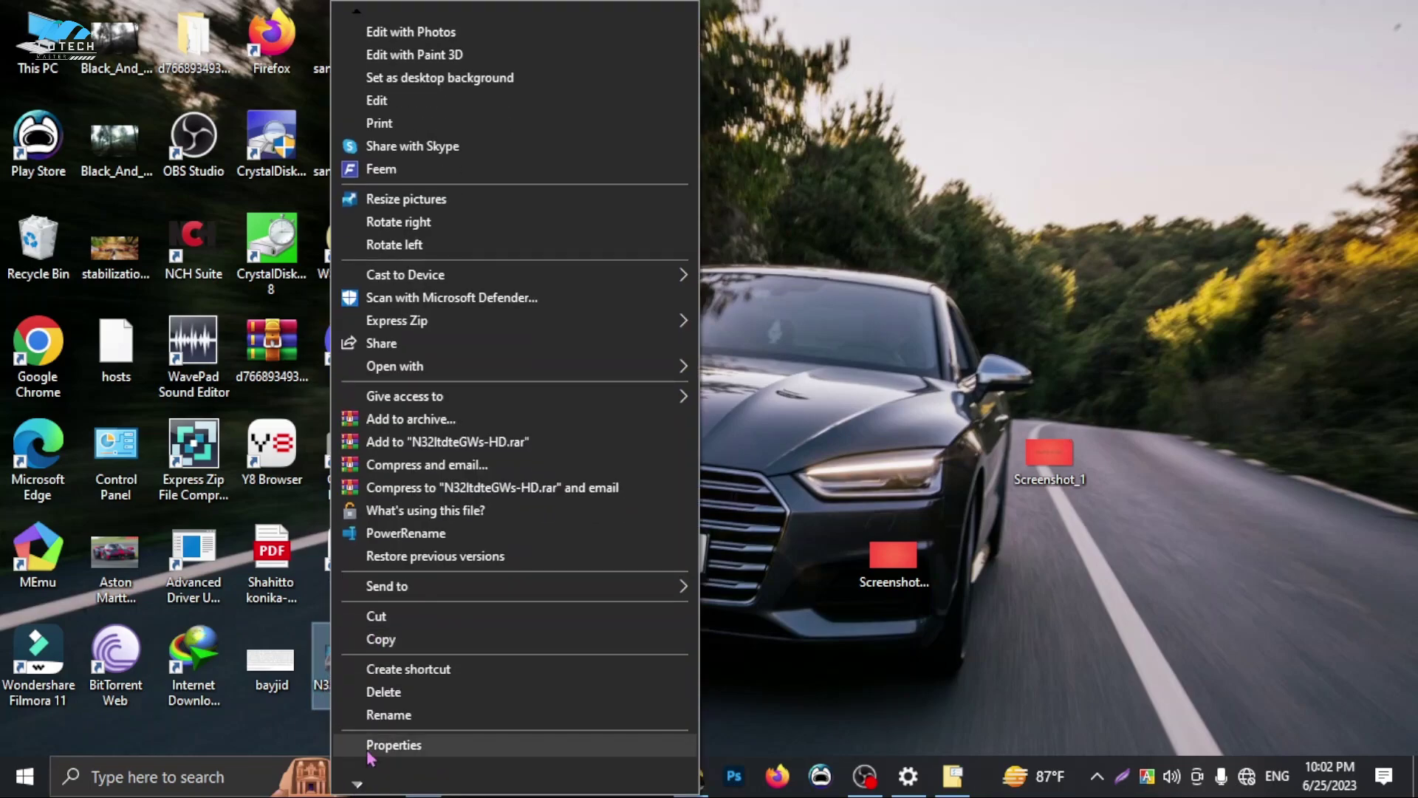
left_click(369, 745)
left_click(526, 610)
left_click(665, 724)
left_click(499, 725)
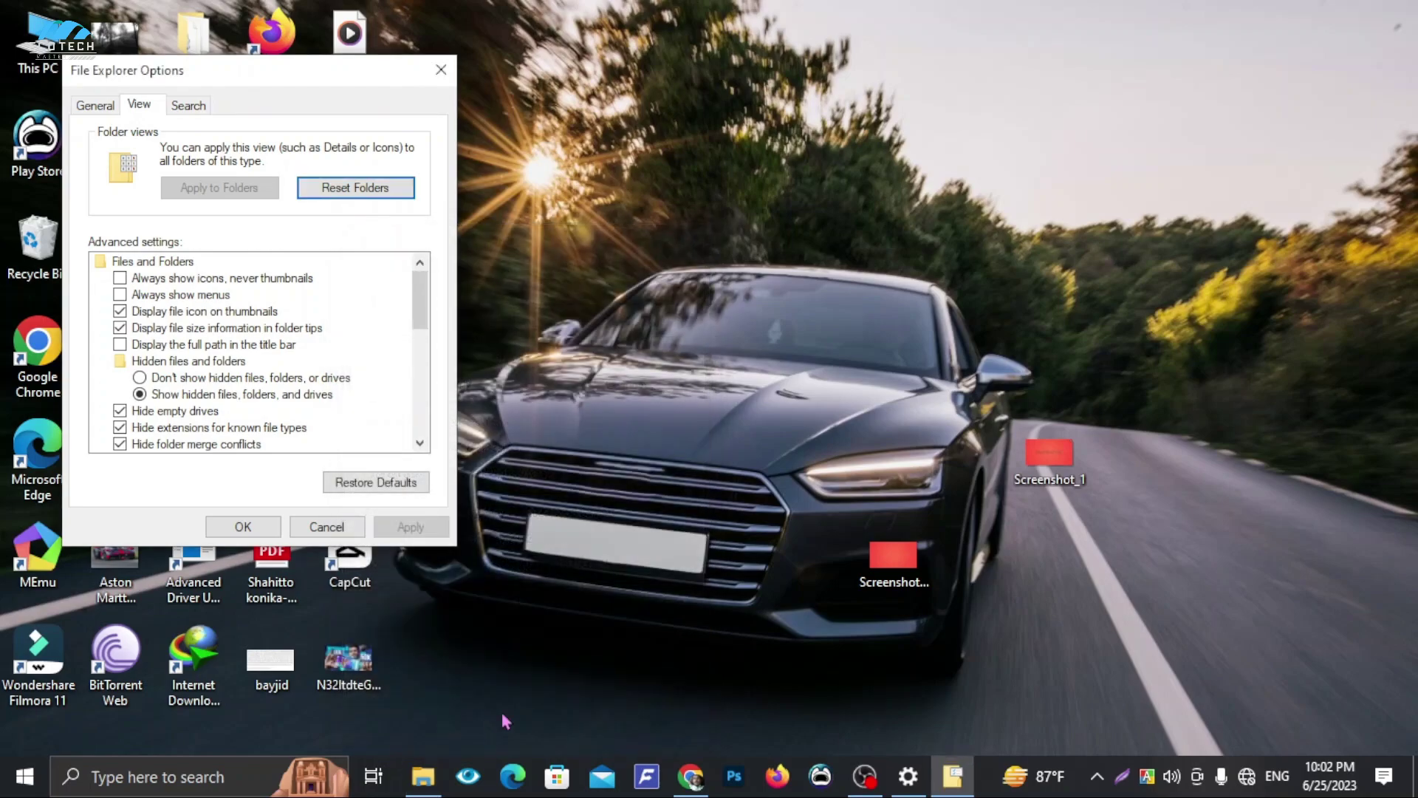
Close File Explorer Options and refresh the desktop.
right_click(610, 279)
left_click(661, 342)
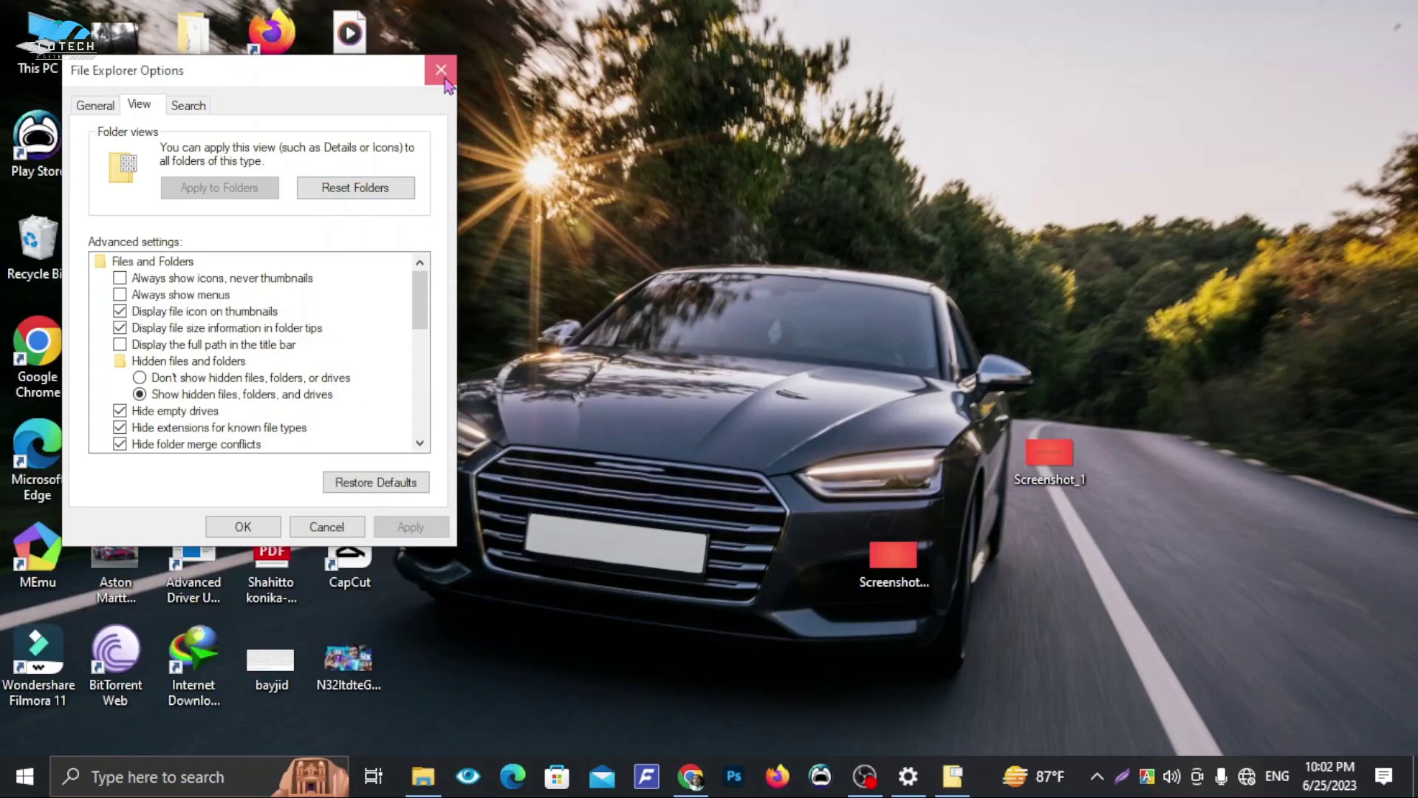
left_click(441, 69)
right_click(582, 179)
left_click(610, 240)
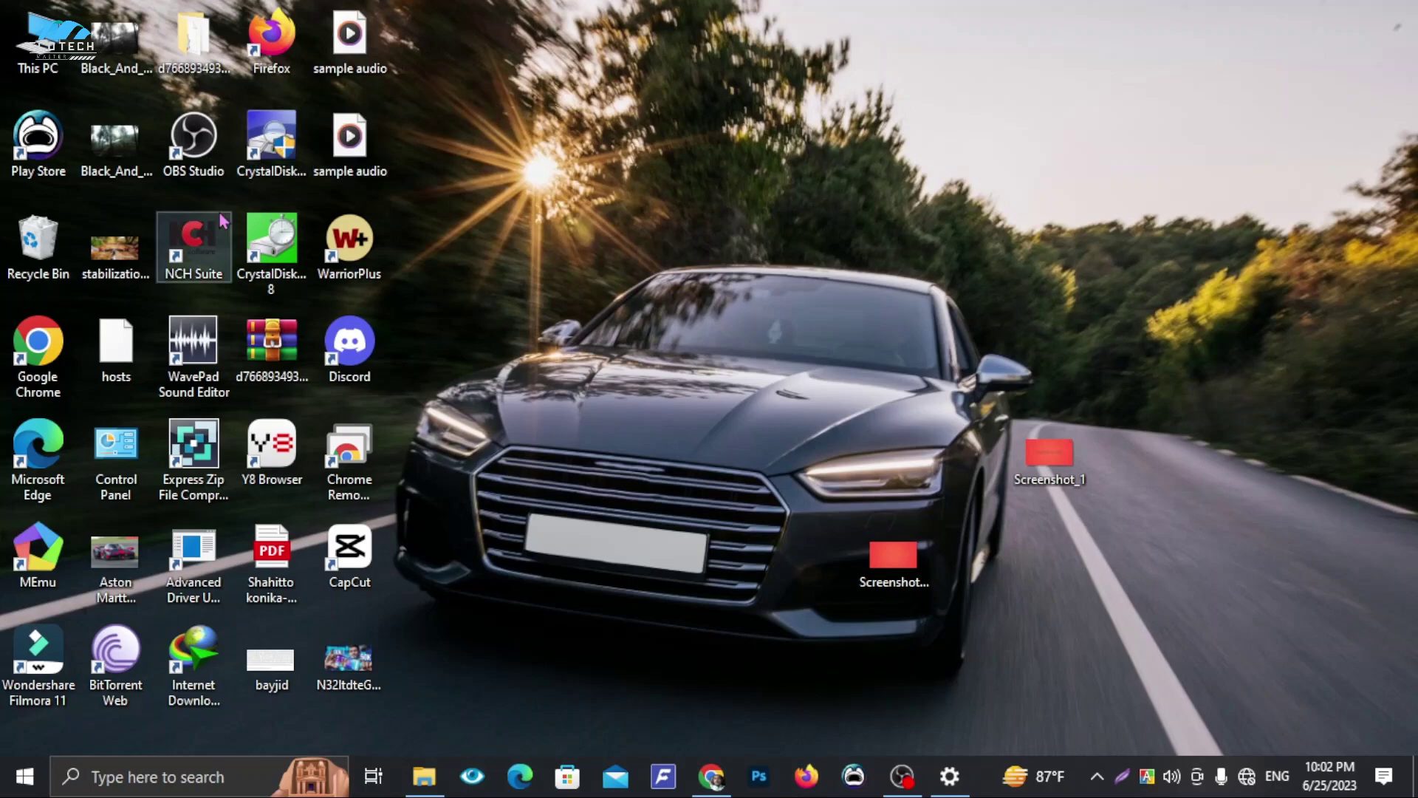
Find the Color filters settings through Windows search, turn on color filters, and return to the desktop to refresh it.
left_click(7, 790)
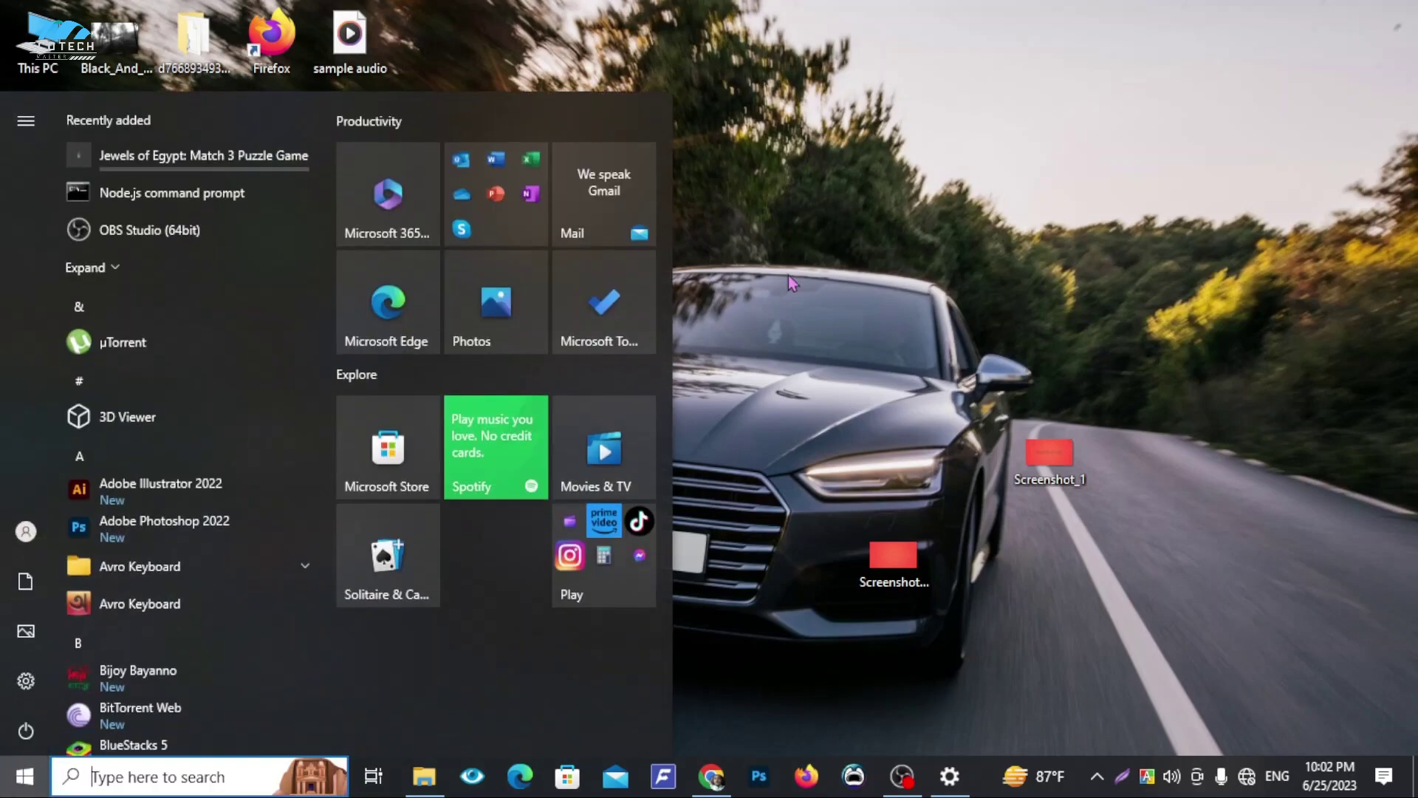
type("color")
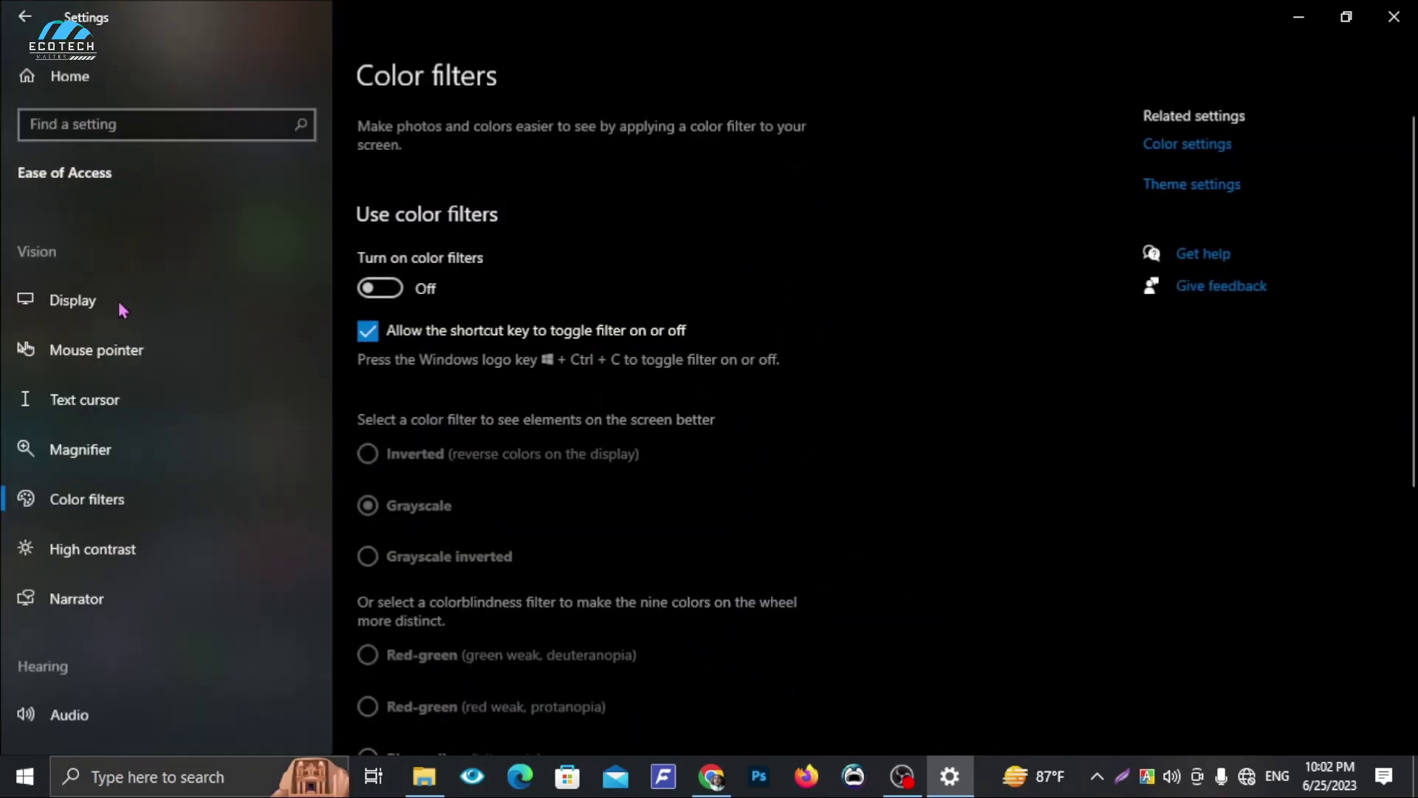
left_click(379, 288)
left_click(1297, 18)
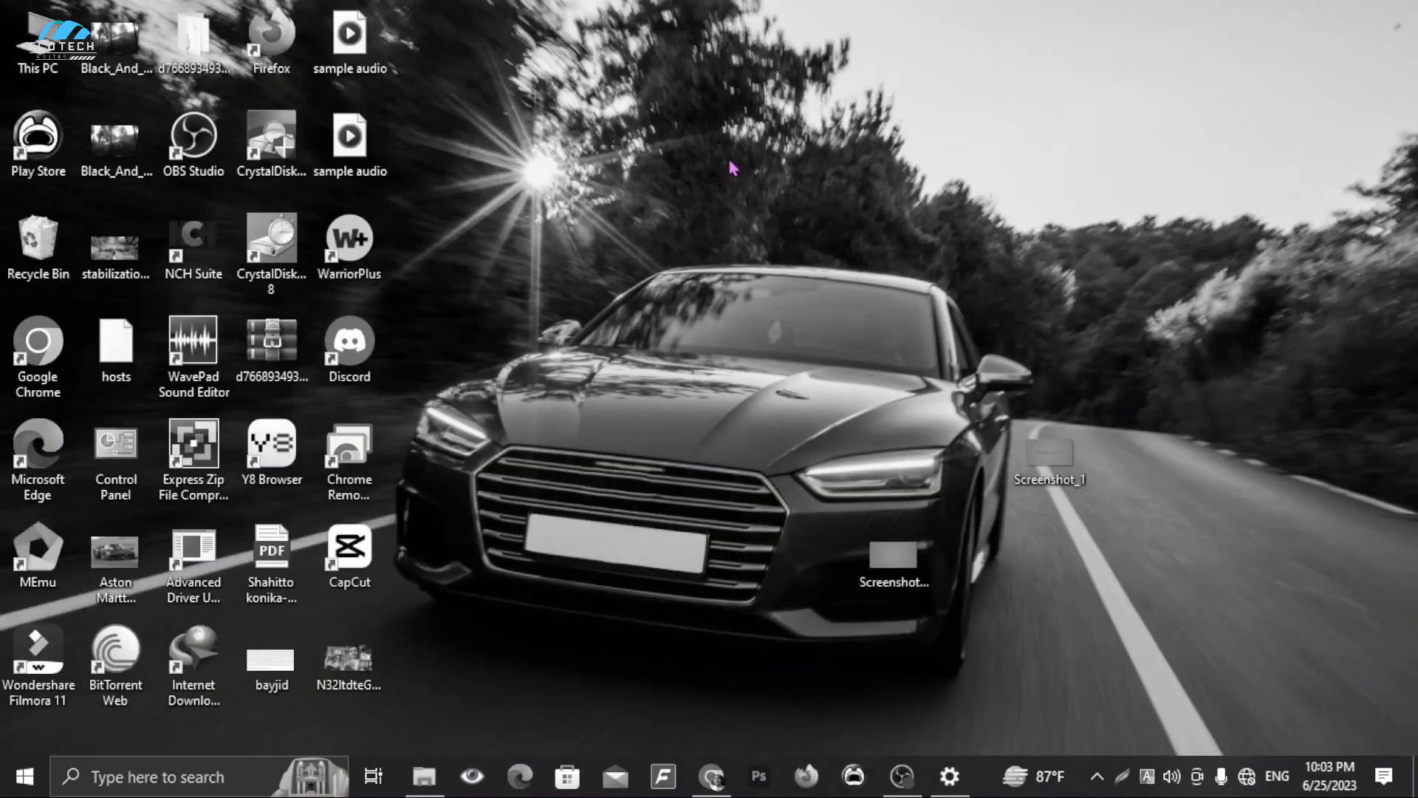
right_click(612, 249)
left_click(661, 307)
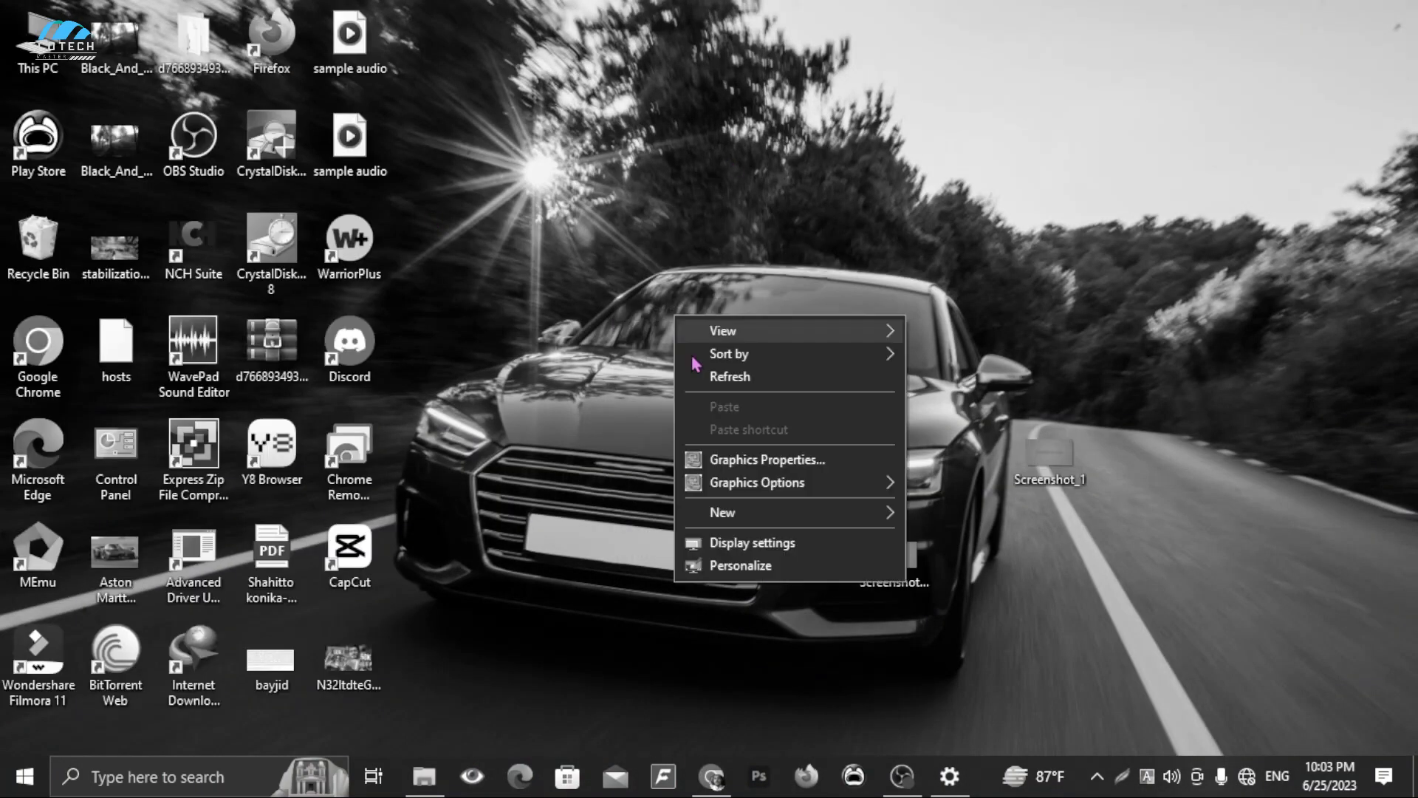
Switch the color filter to Inverted in Settings and preview it on the desktop.
left_click(950, 775)
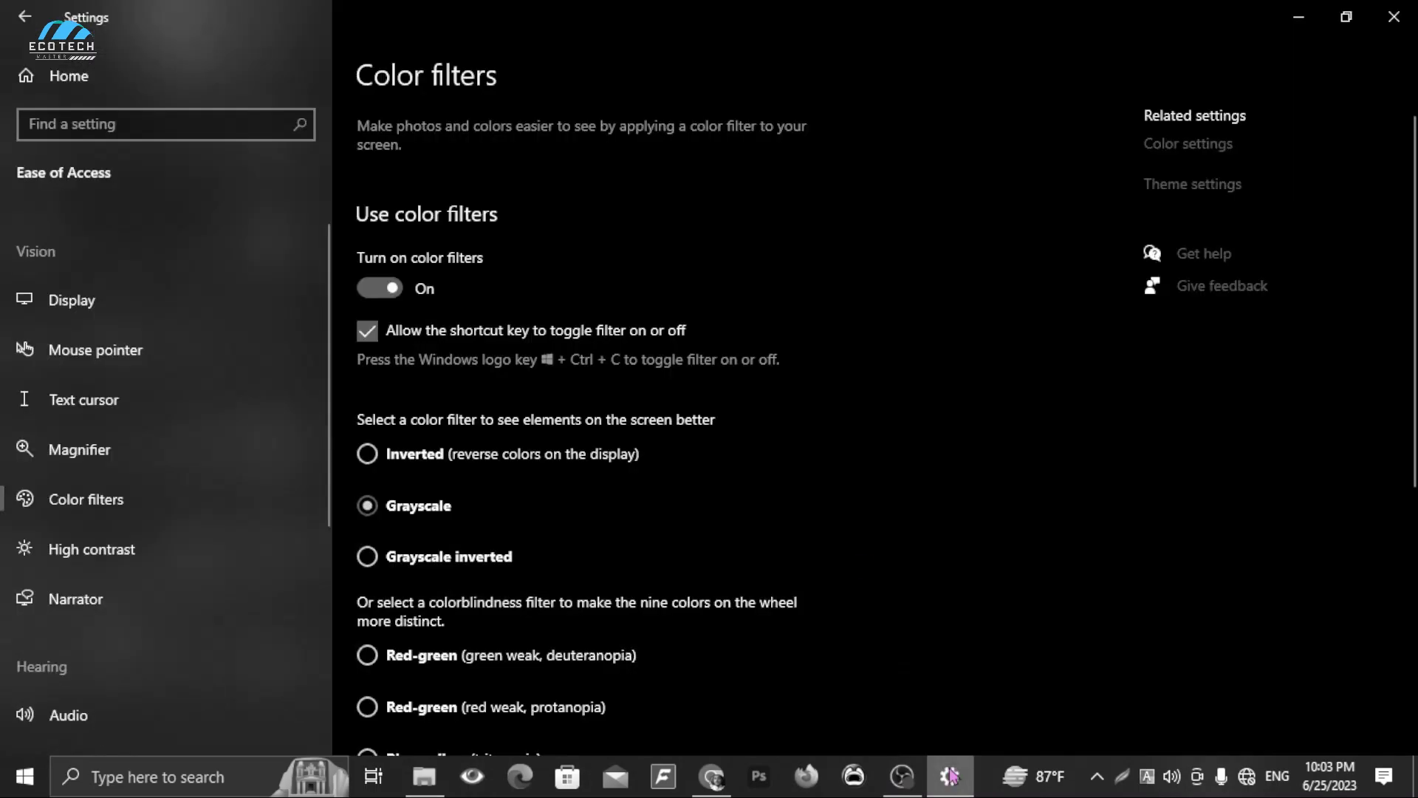
left_click(391, 290)
left_click(395, 291)
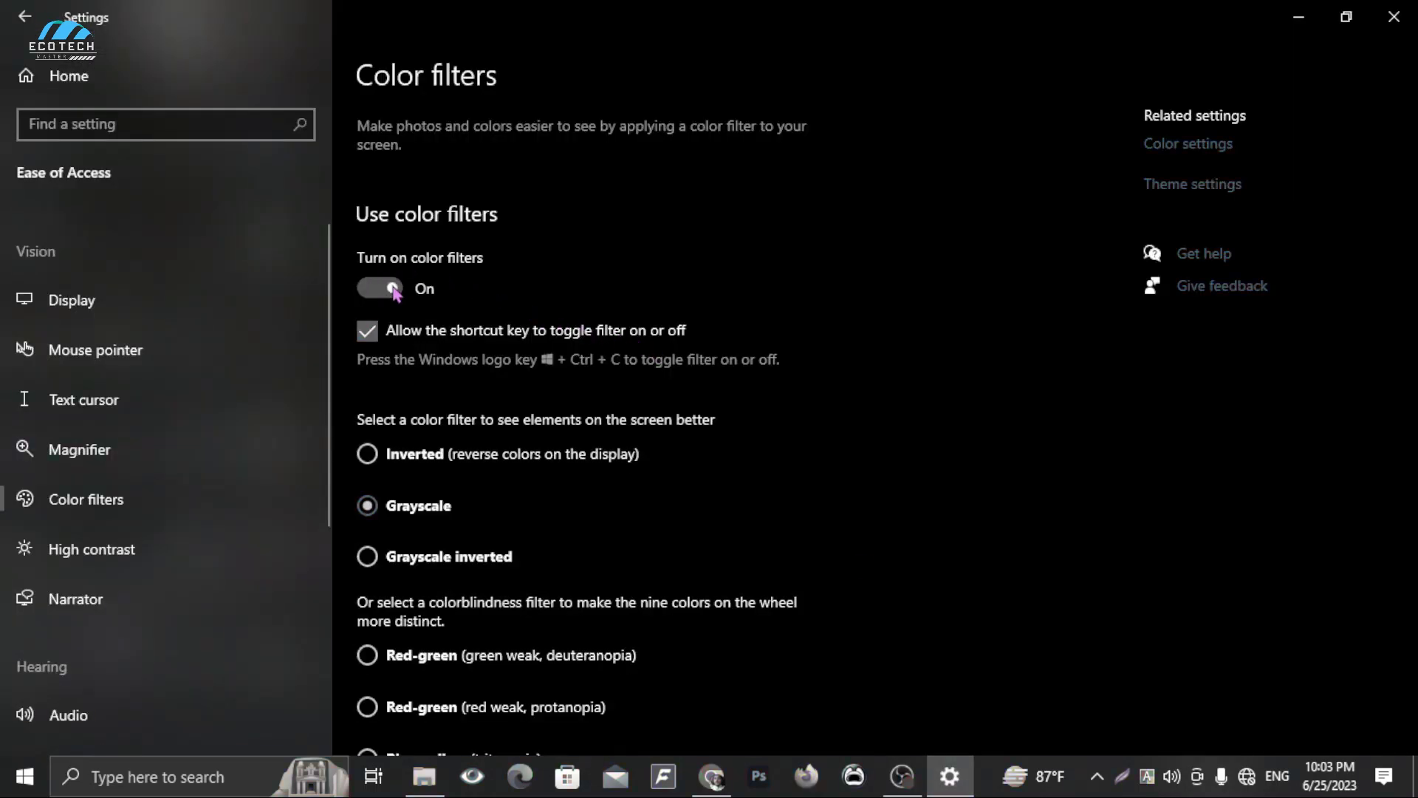
left_click(369, 455)
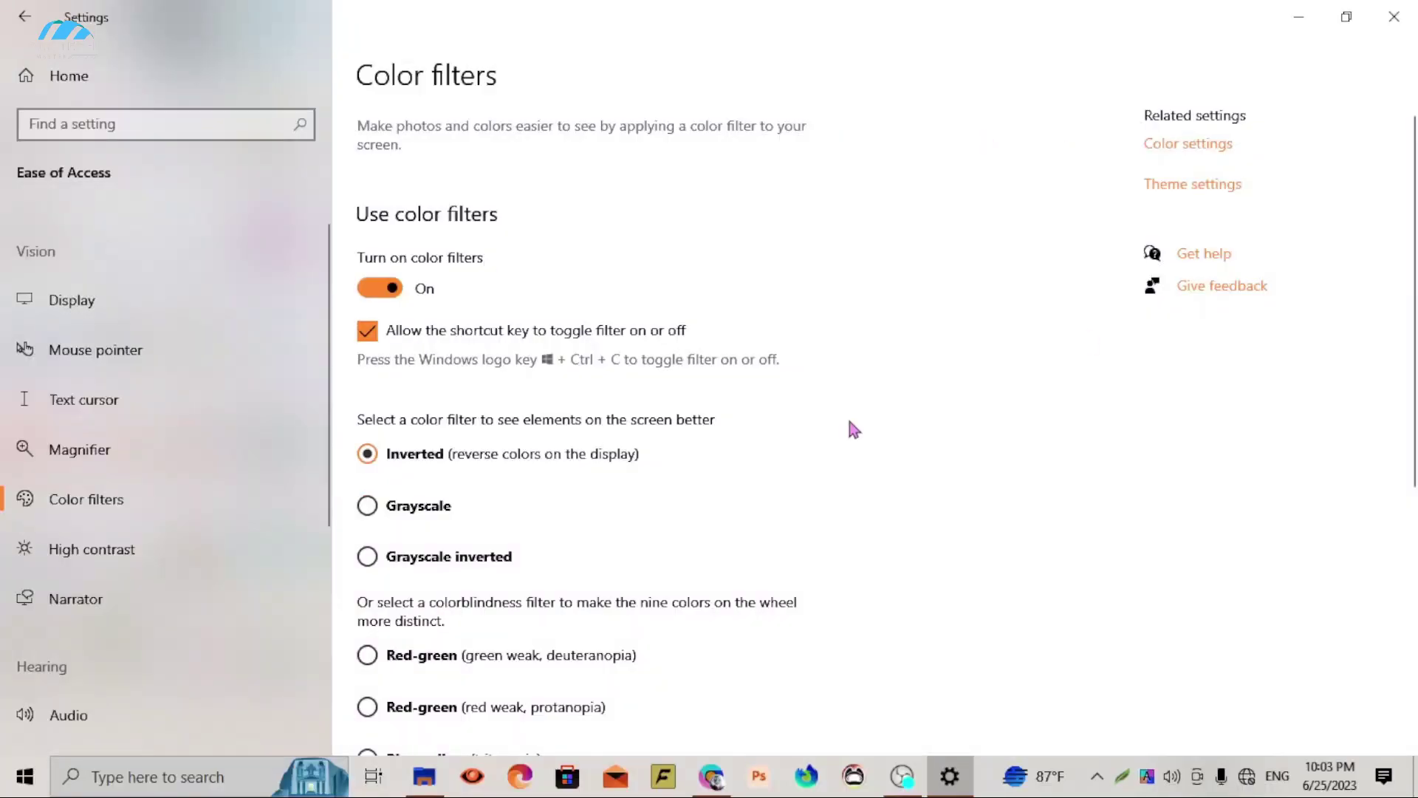
left_click(1299, 16)
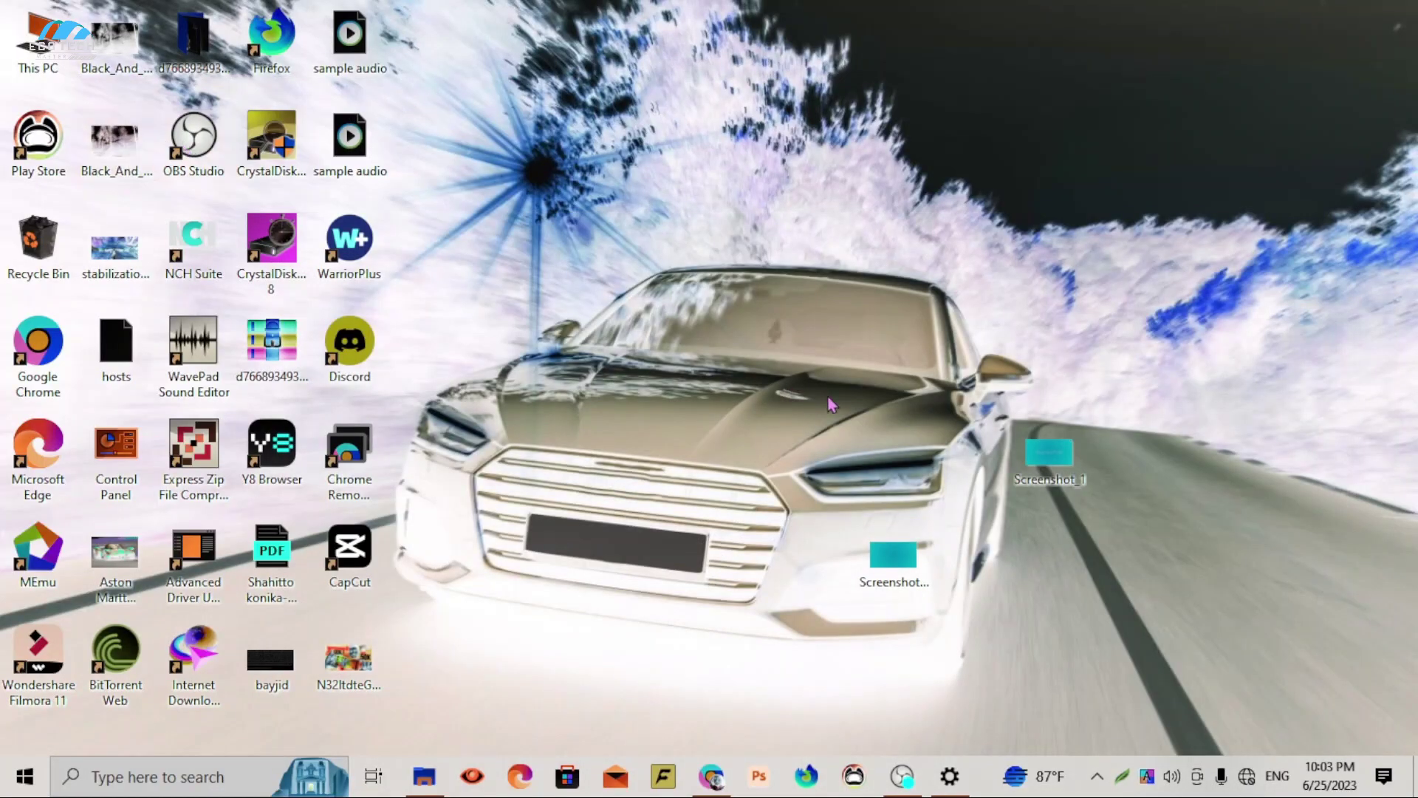
Switch the color filter to Grayscale inverted and preview it on the desktop.
mouse_move(958, 770)
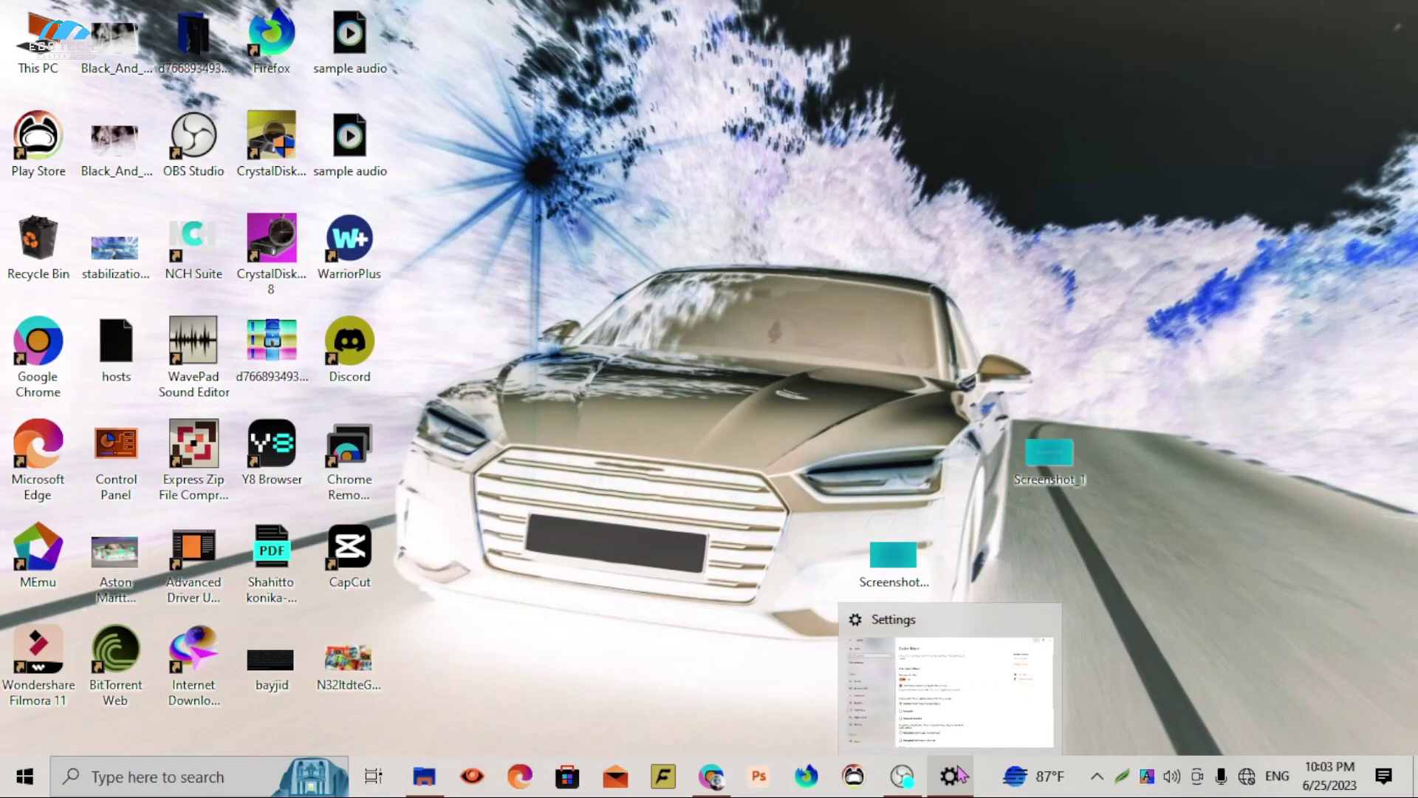
left_click(959, 769)
left_click(454, 560)
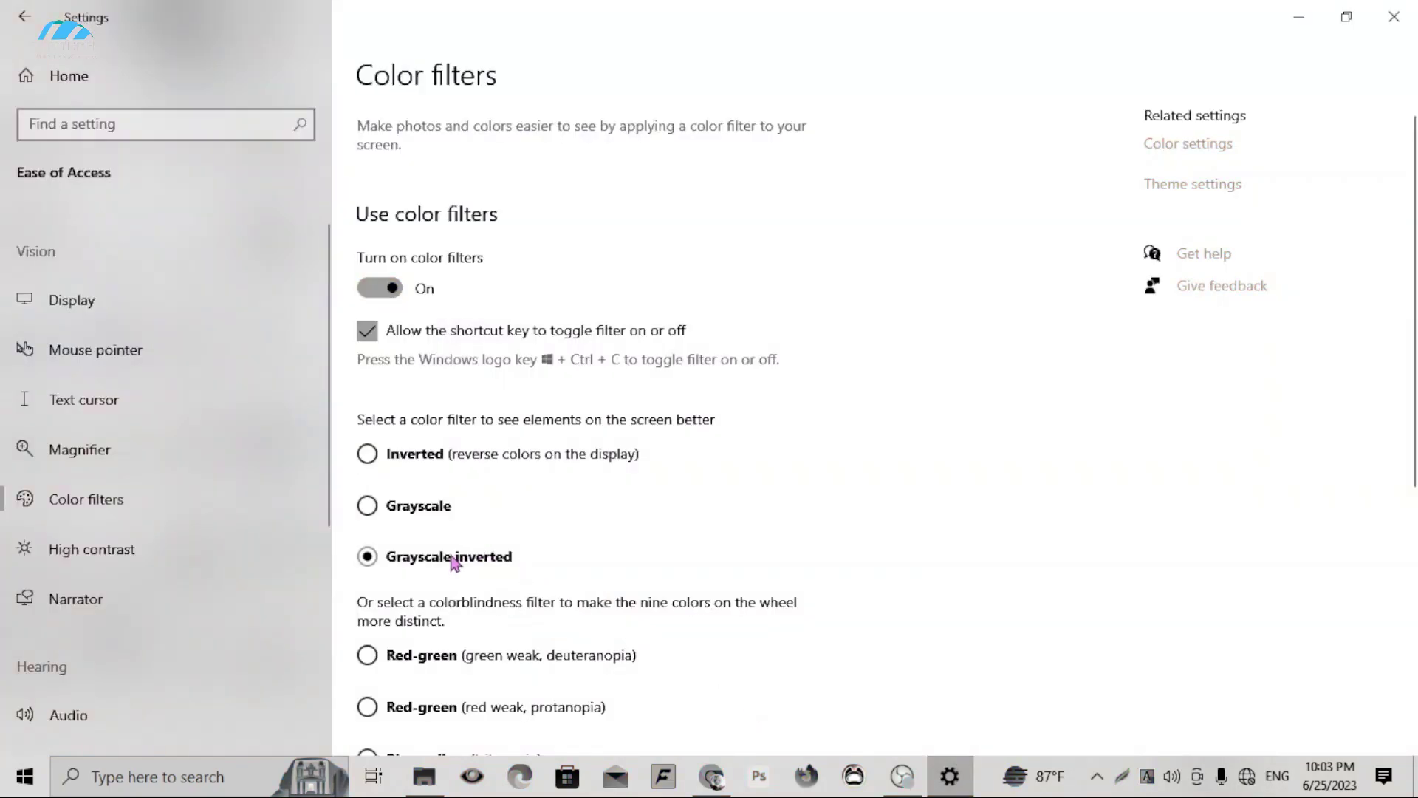
left_click(1301, 14)
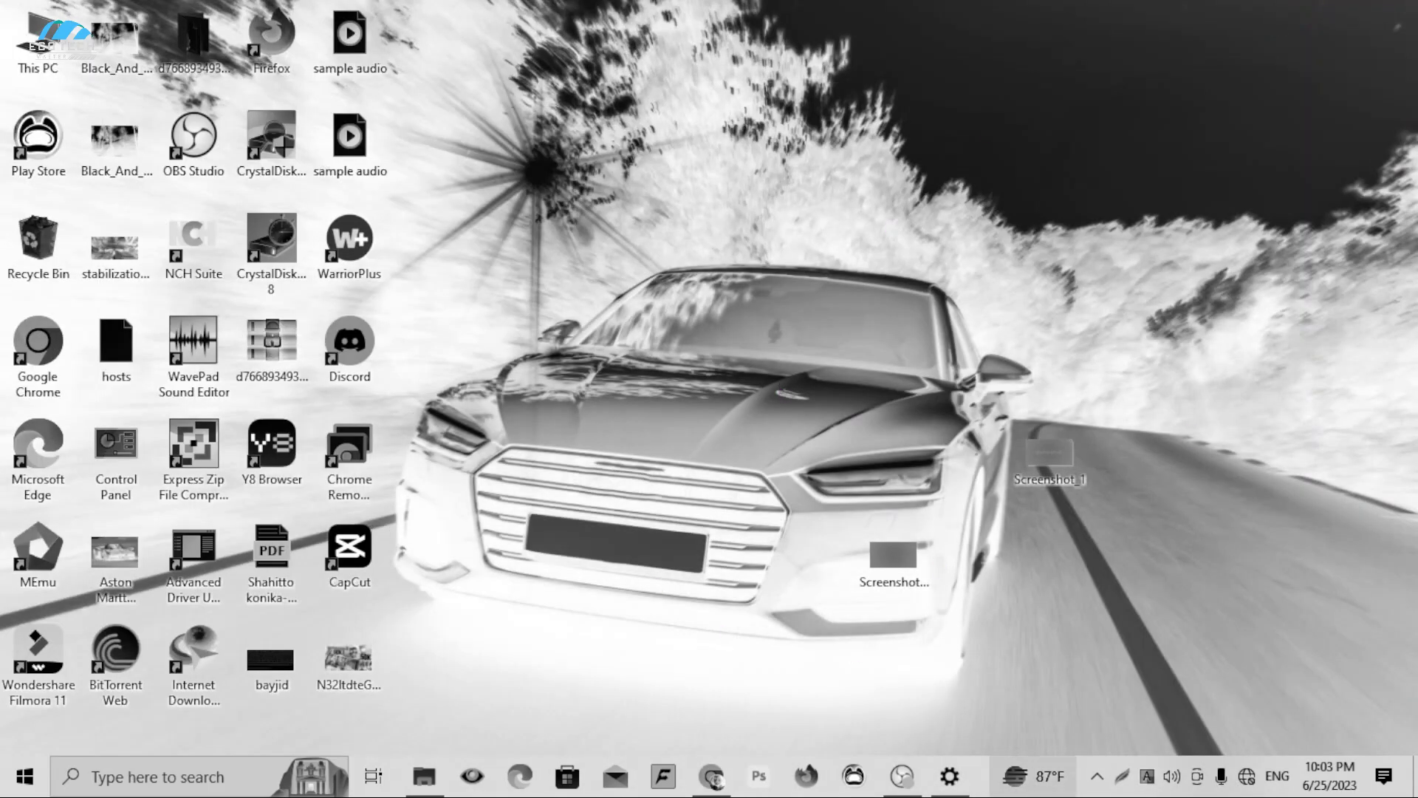
Try the colorblindness filters in Settings and select Red-green (red weak, protanopia).
left_click(950, 775)
scroll(473, 562, "down", 1)
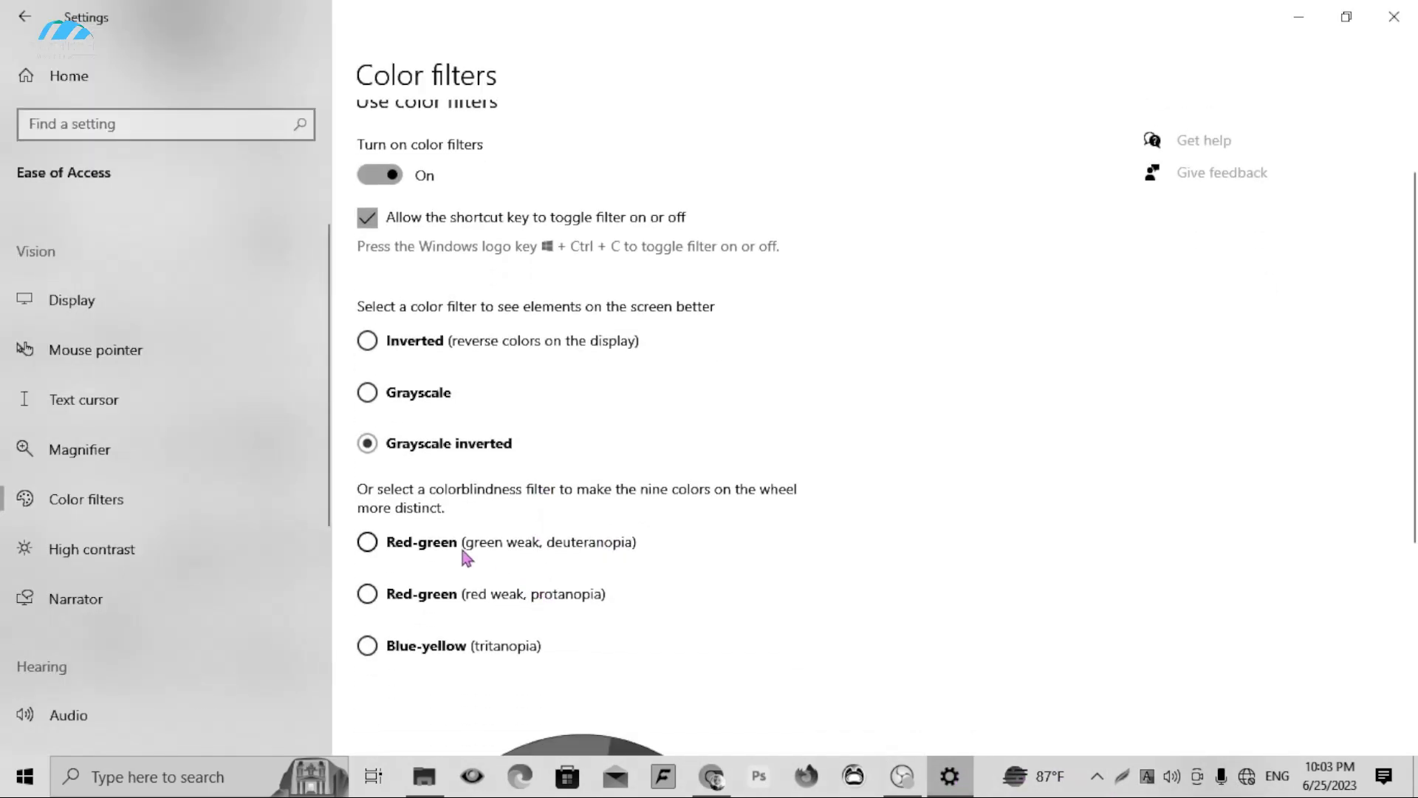
left_click(471, 558)
left_click(420, 598)
left_click(435, 650)
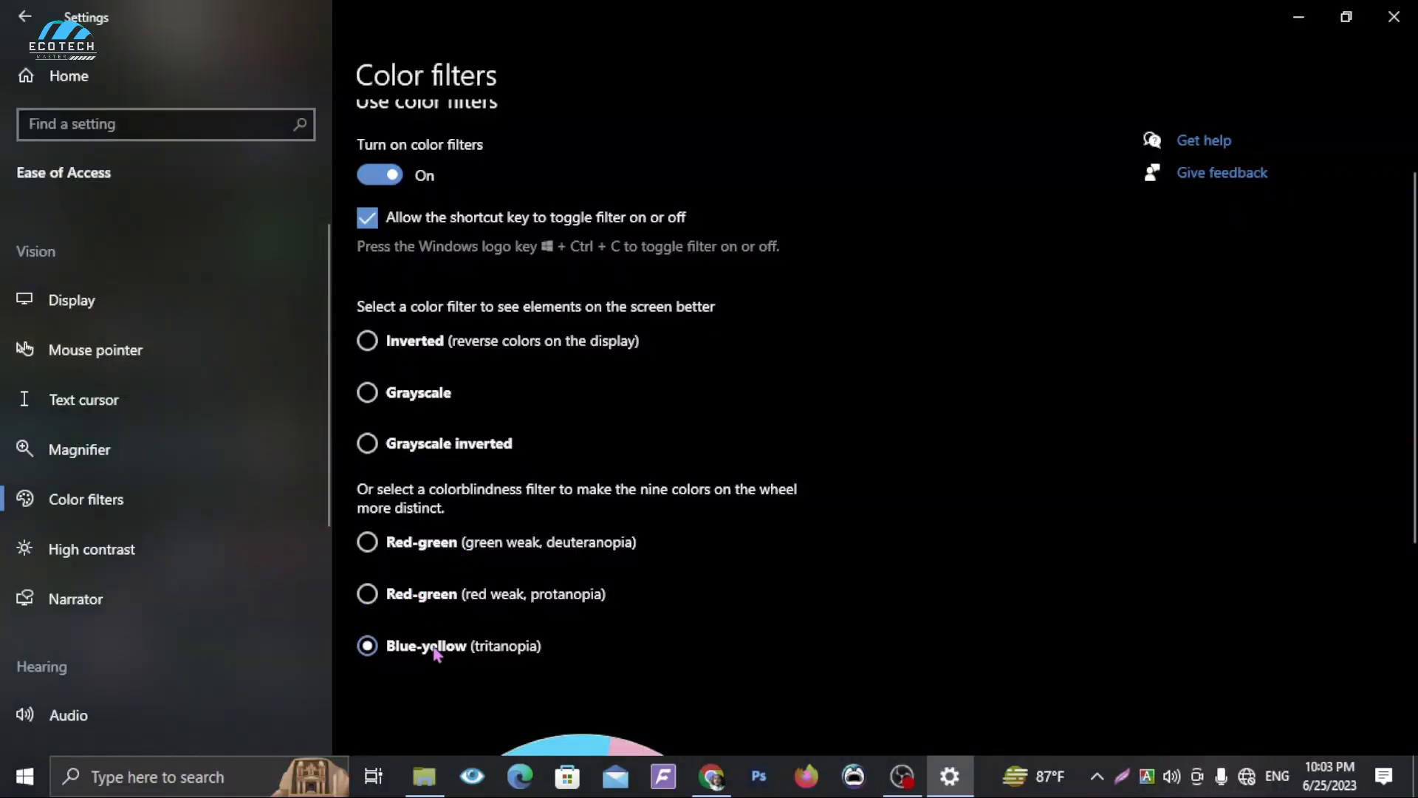
left_click(436, 600)
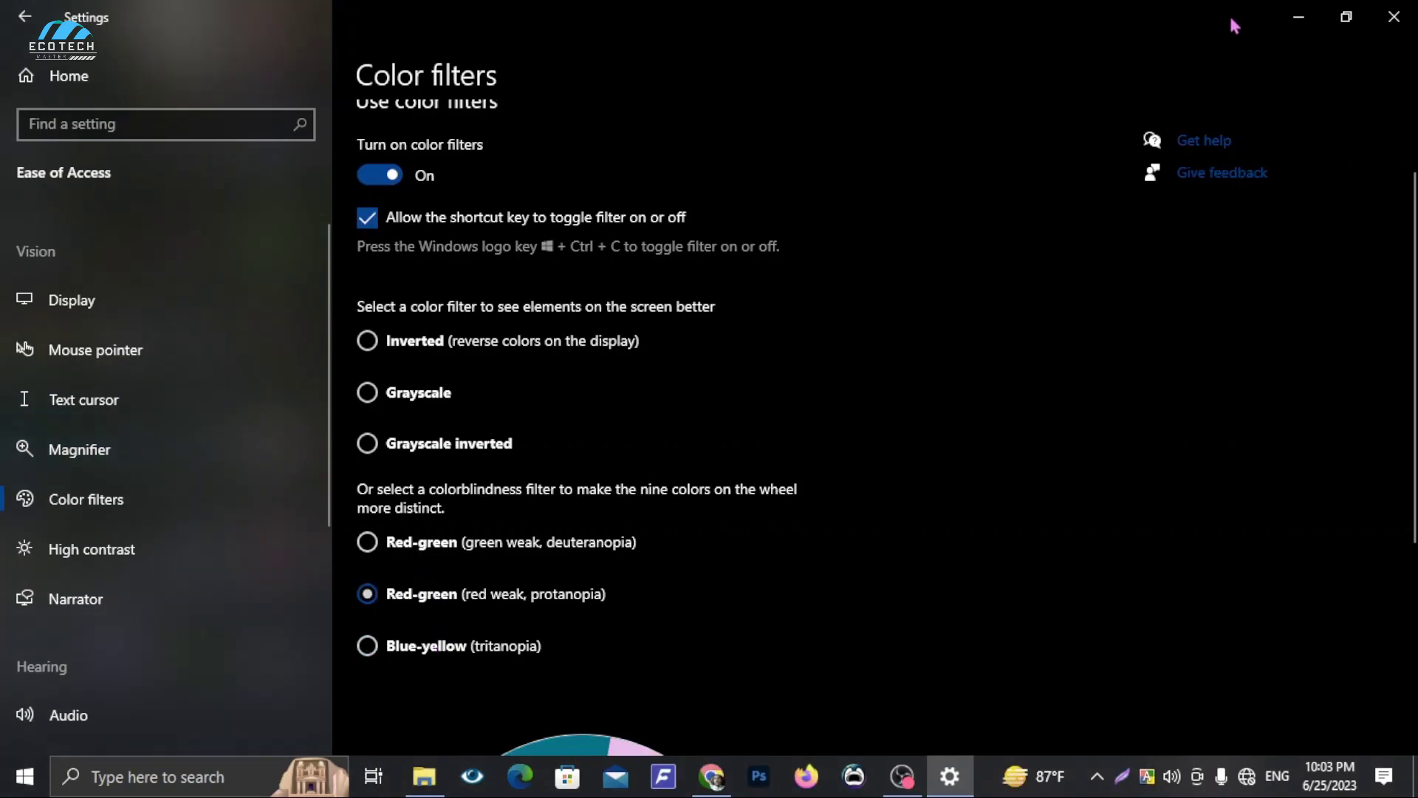
Preview the Red-green (red weak, protanopia) filter on the desktop and return to the Color filters settings.
left_click(1305, 18)
left_click(949, 776)
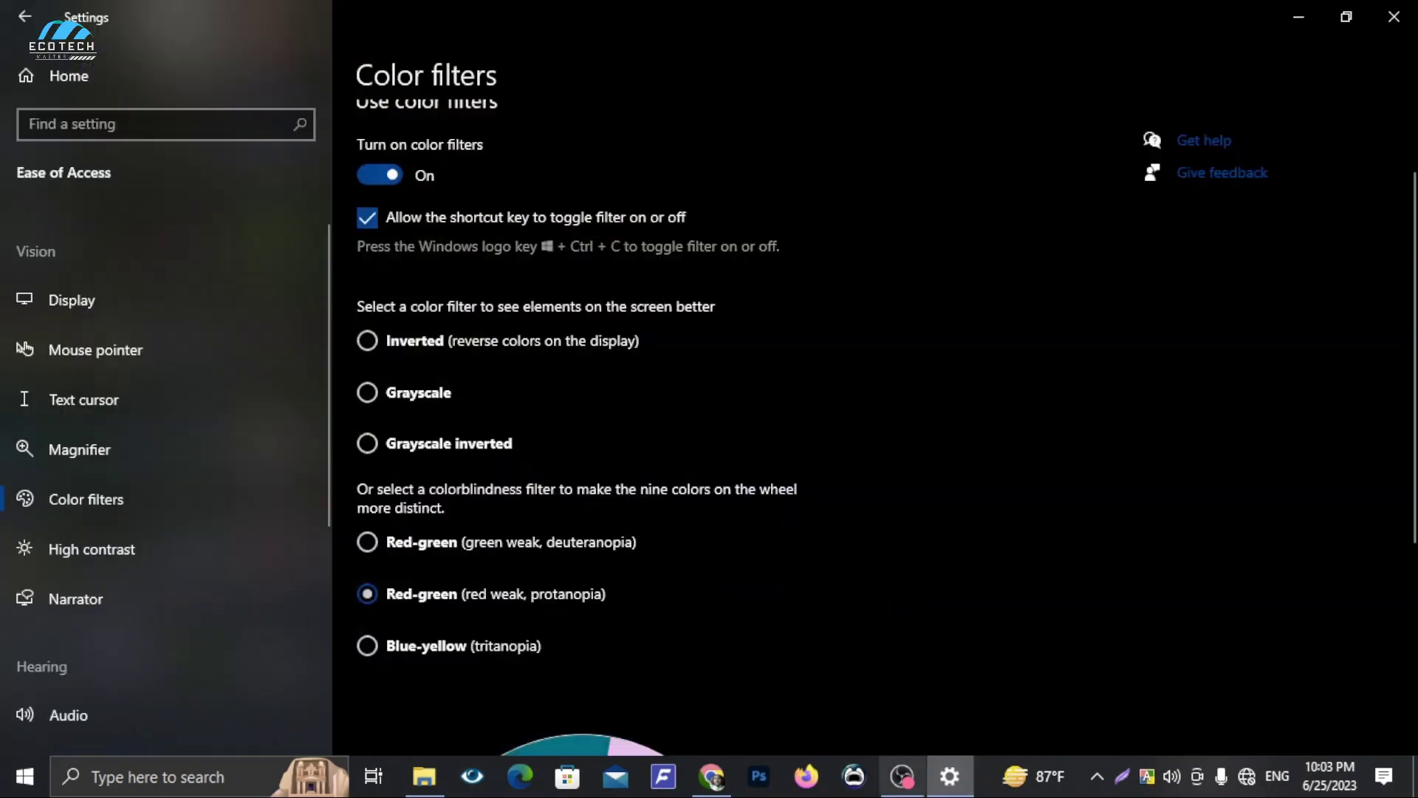
mouse_move(910, 789)
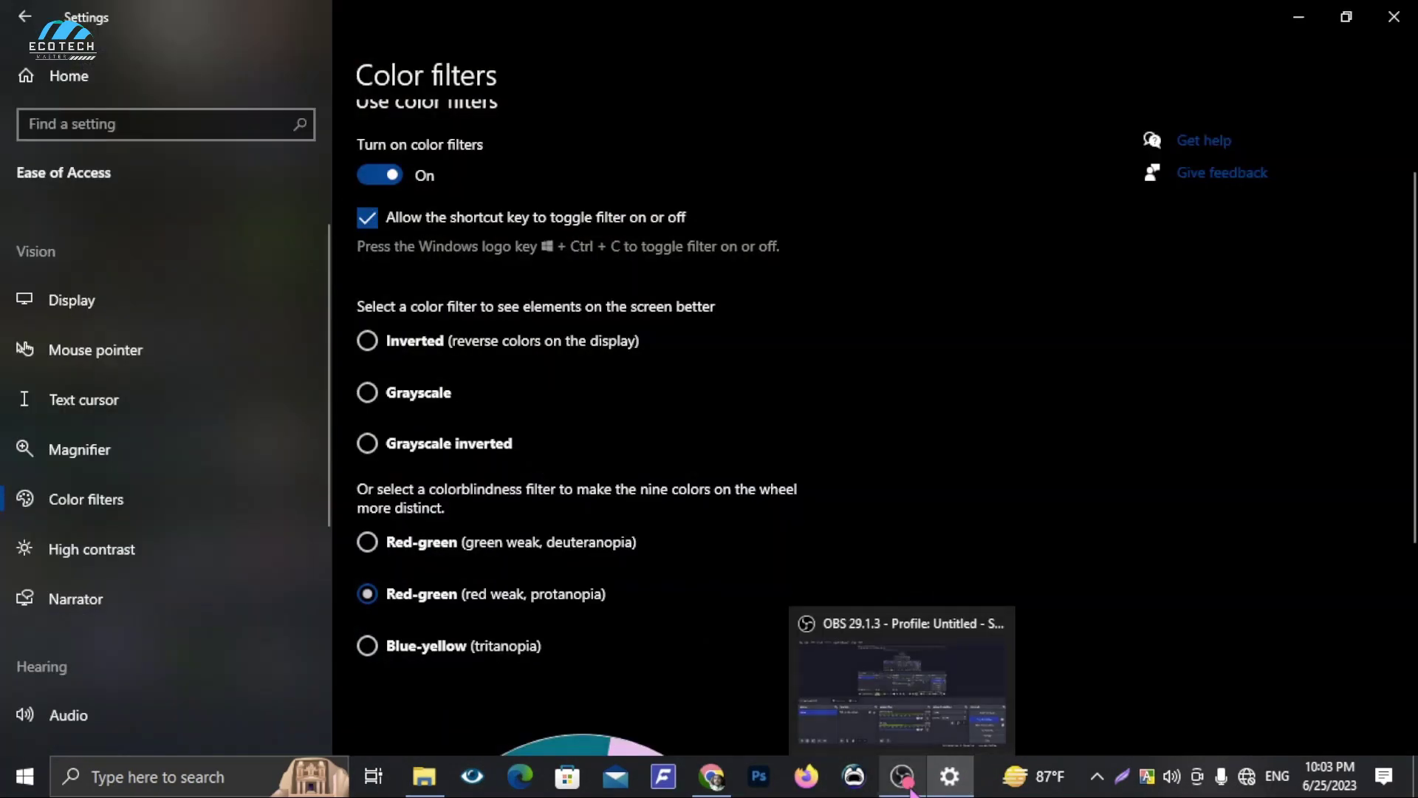
Try the Blue-yellow, Red-green (green weak, deuteranopia) and Inverted filters, select Grayscale, and turn color filters off.
left_click(409, 647)
left_click(440, 547)
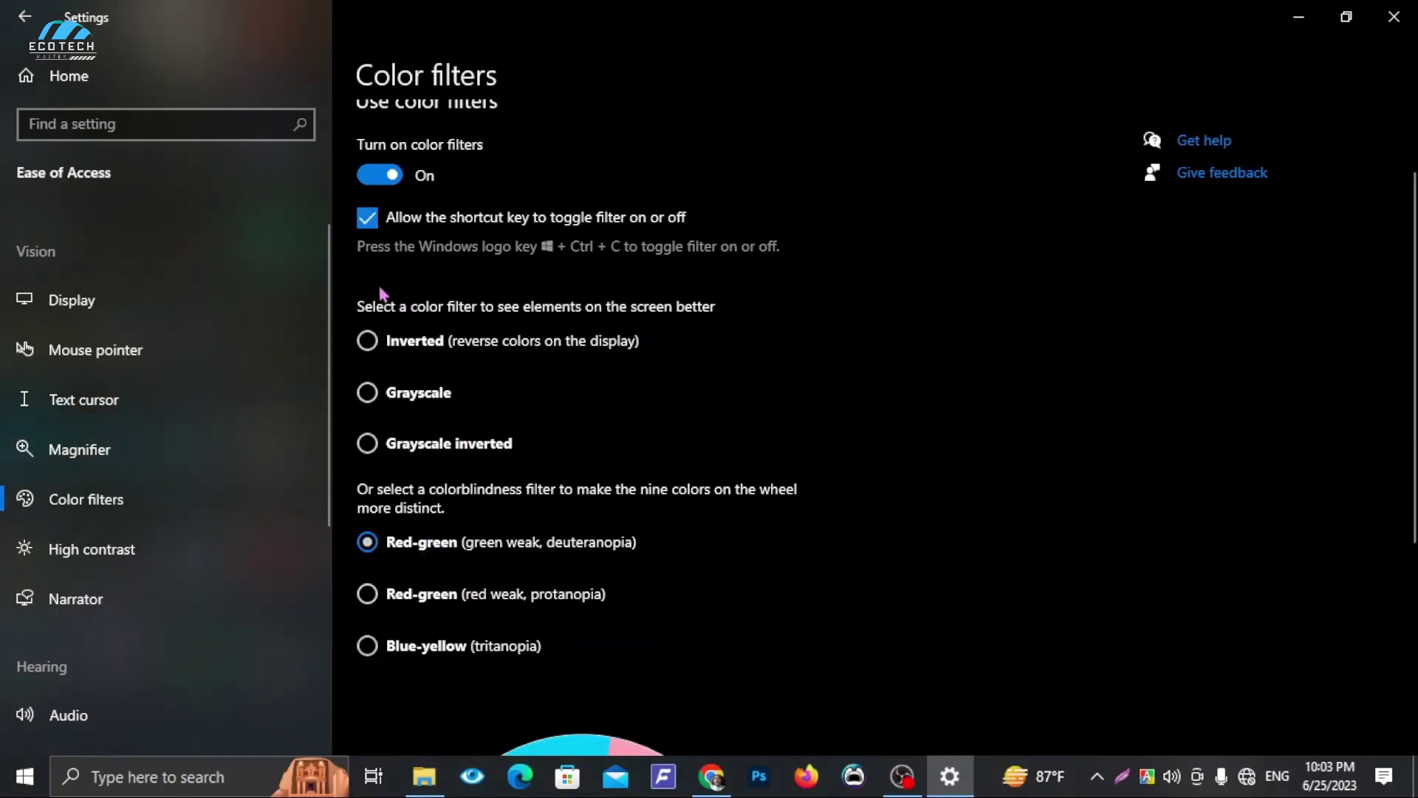
left_click(379, 346)
left_click(389, 393)
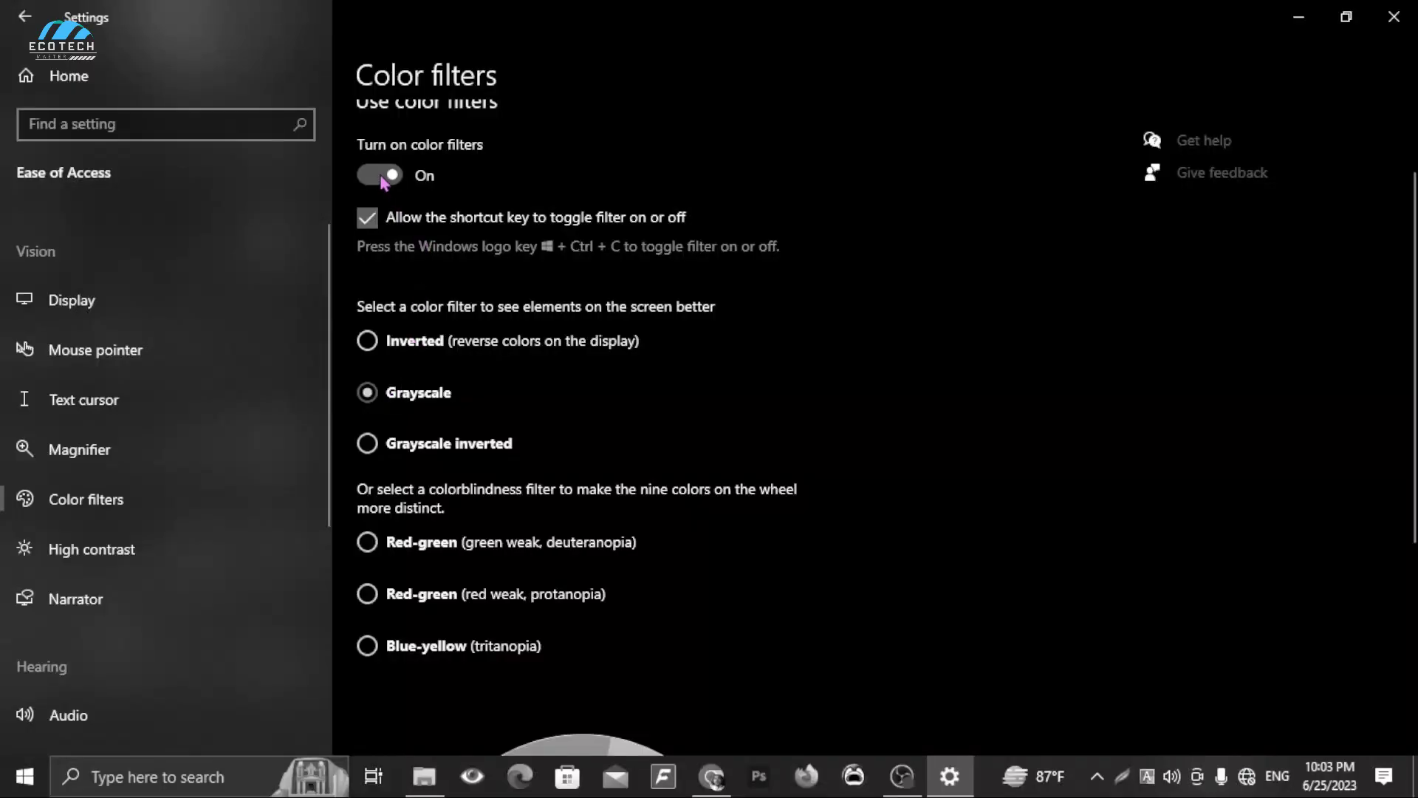
scroll(619, 370, "up", 2)
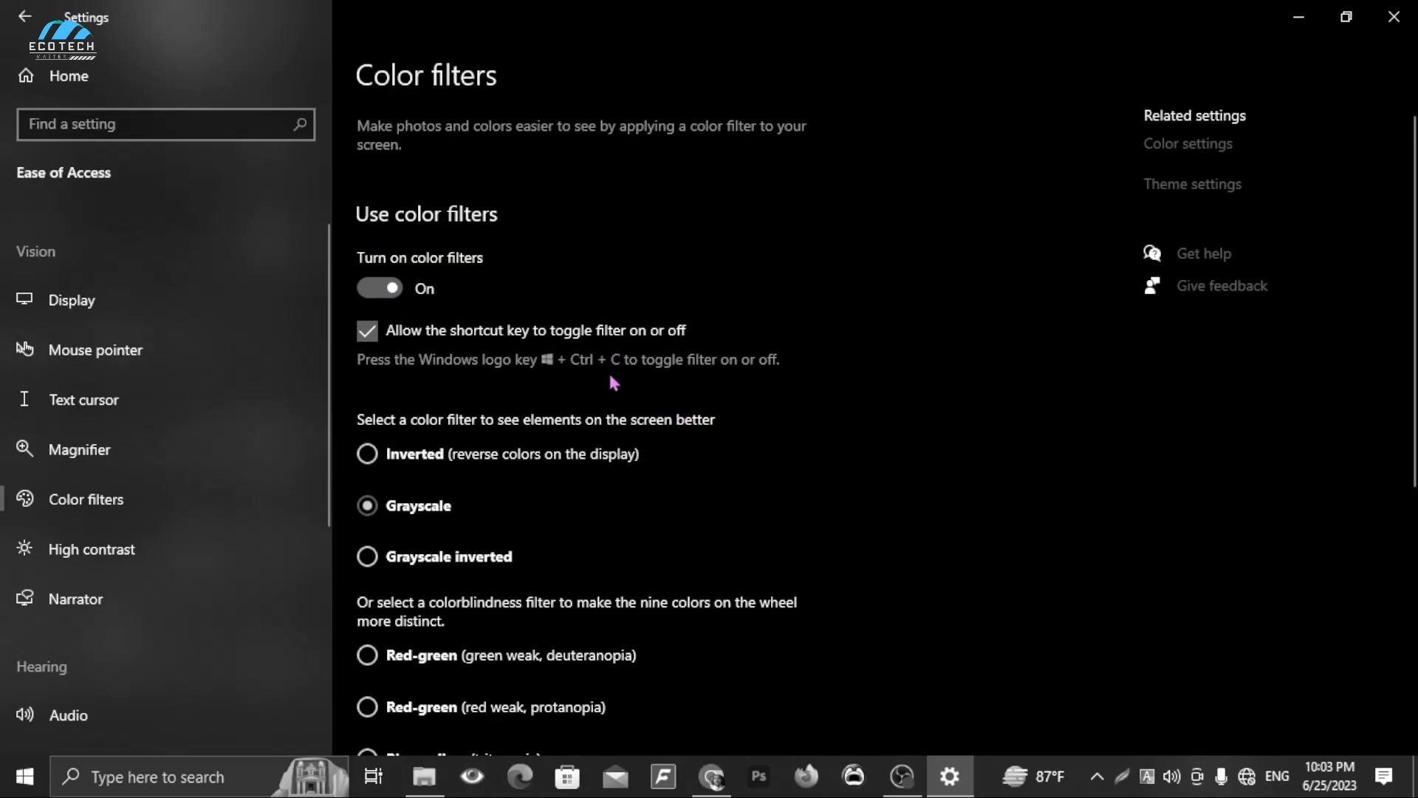
left_click(417, 294)
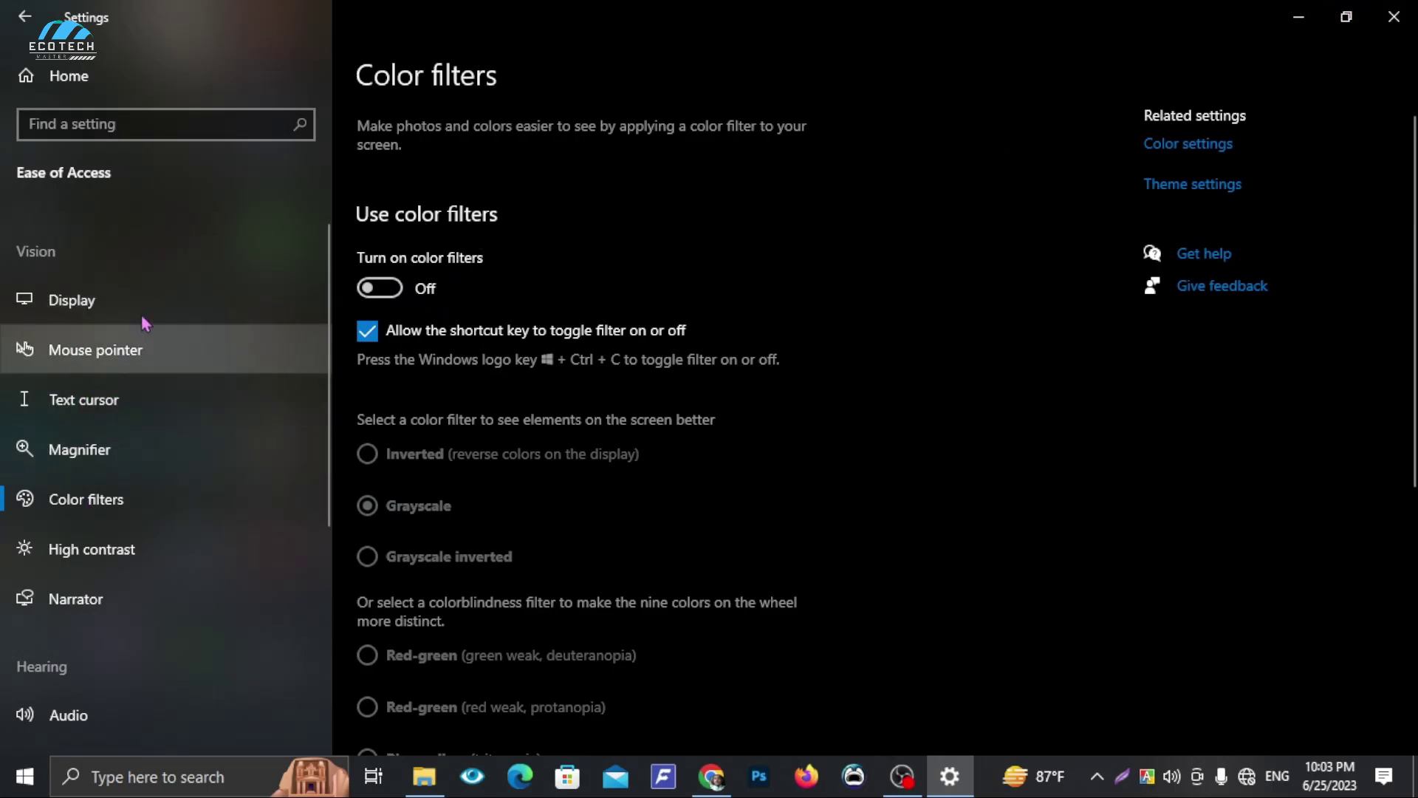
Open the Mouse pointer settings and try the largest pointer size before restoring the smallest one.
left_click(164, 362)
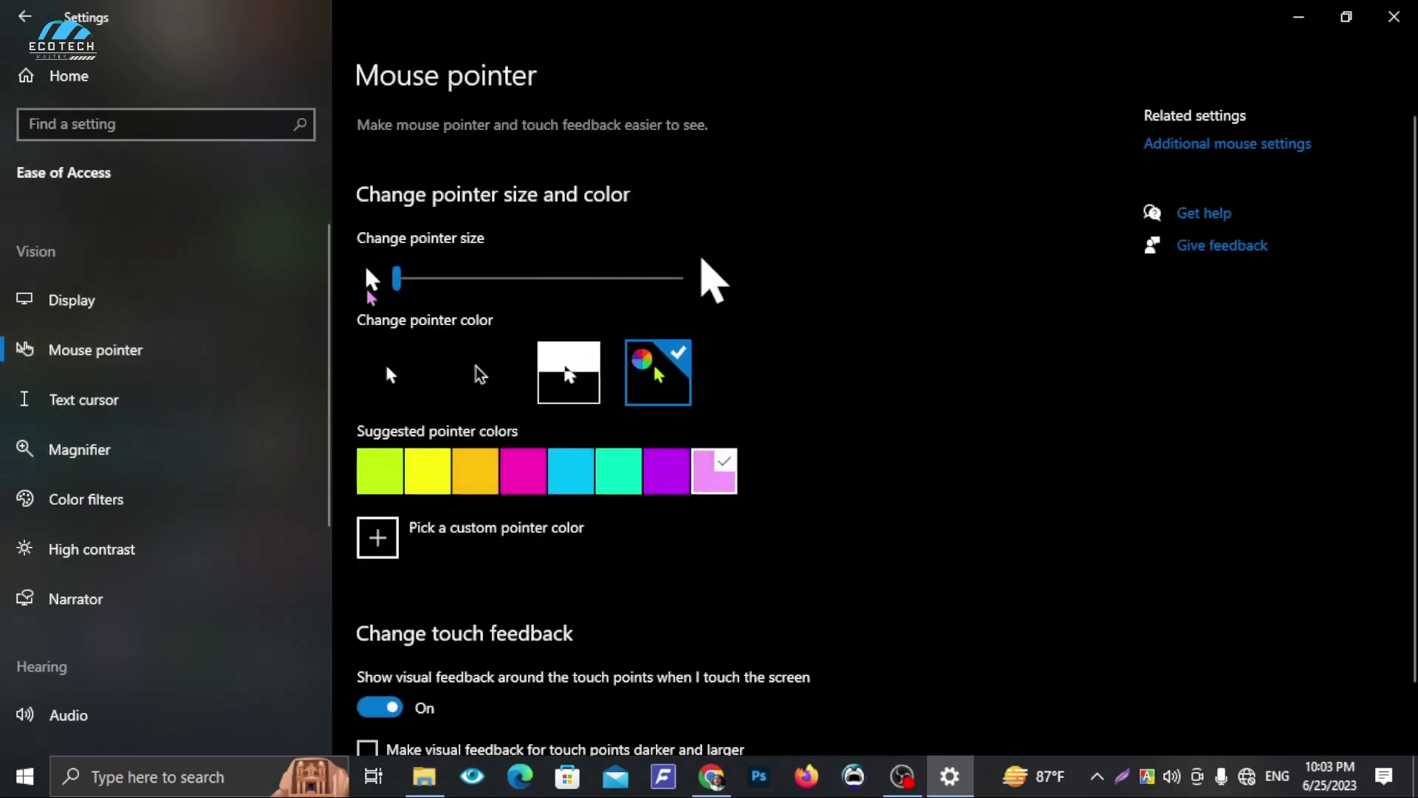
left_click_drag(399, 290, 761, 299)
left_click_drag(678, 279, 368, 308)
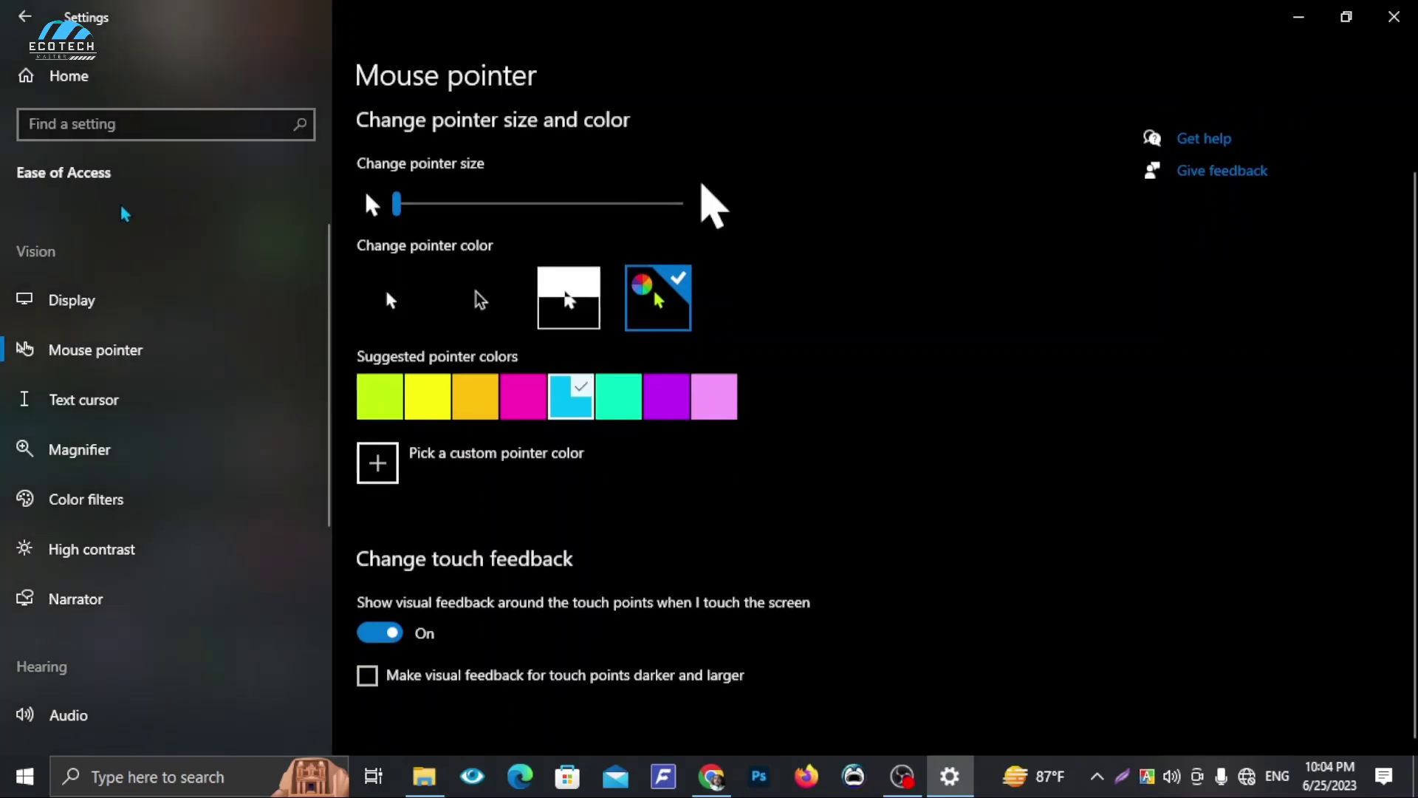
Open the Ease of Access Display settings, try 125% scaling for apps and text, and restore 100% (Recommended).
left_click(86, 299)
scroll(471, 375, "down", 3)
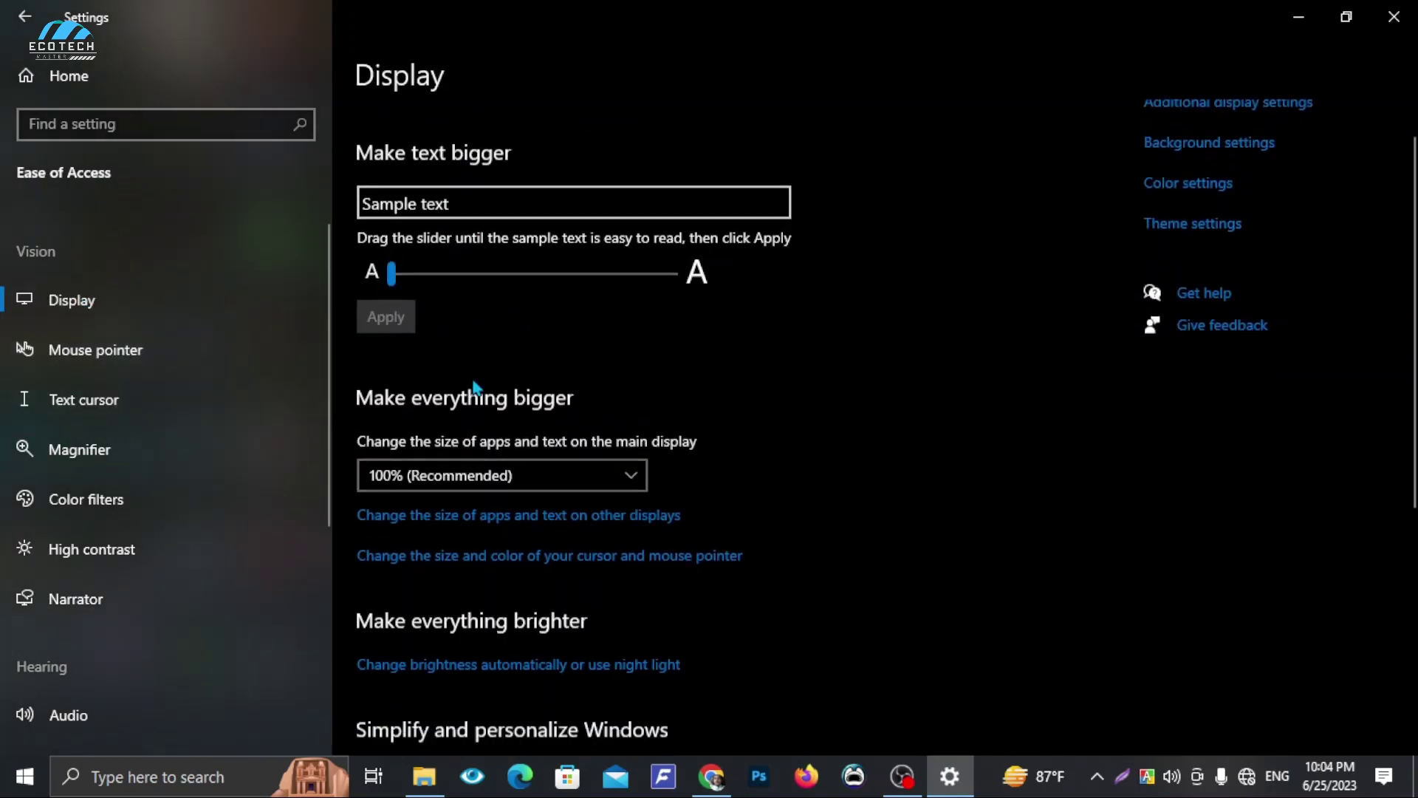
left_click(467, 284)
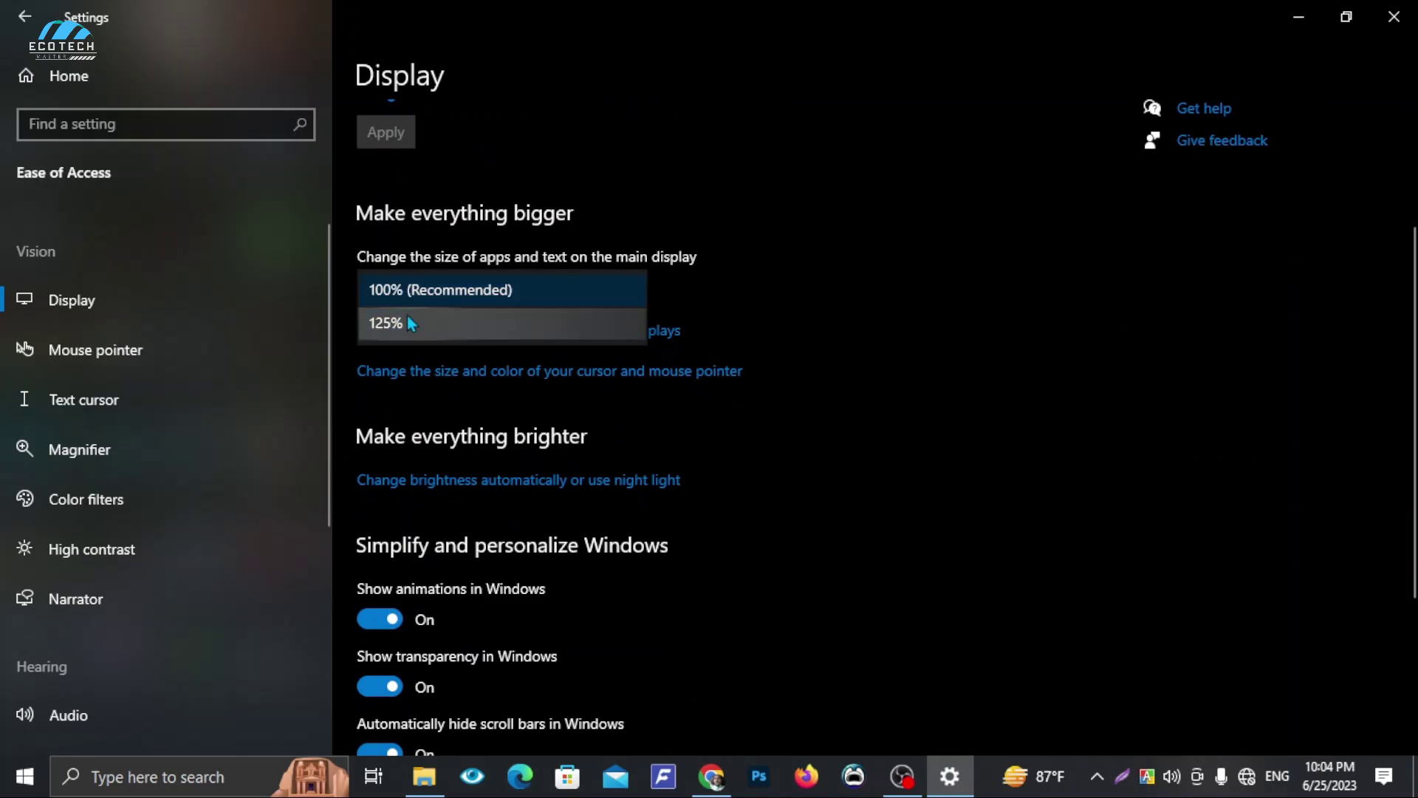
key("Return")
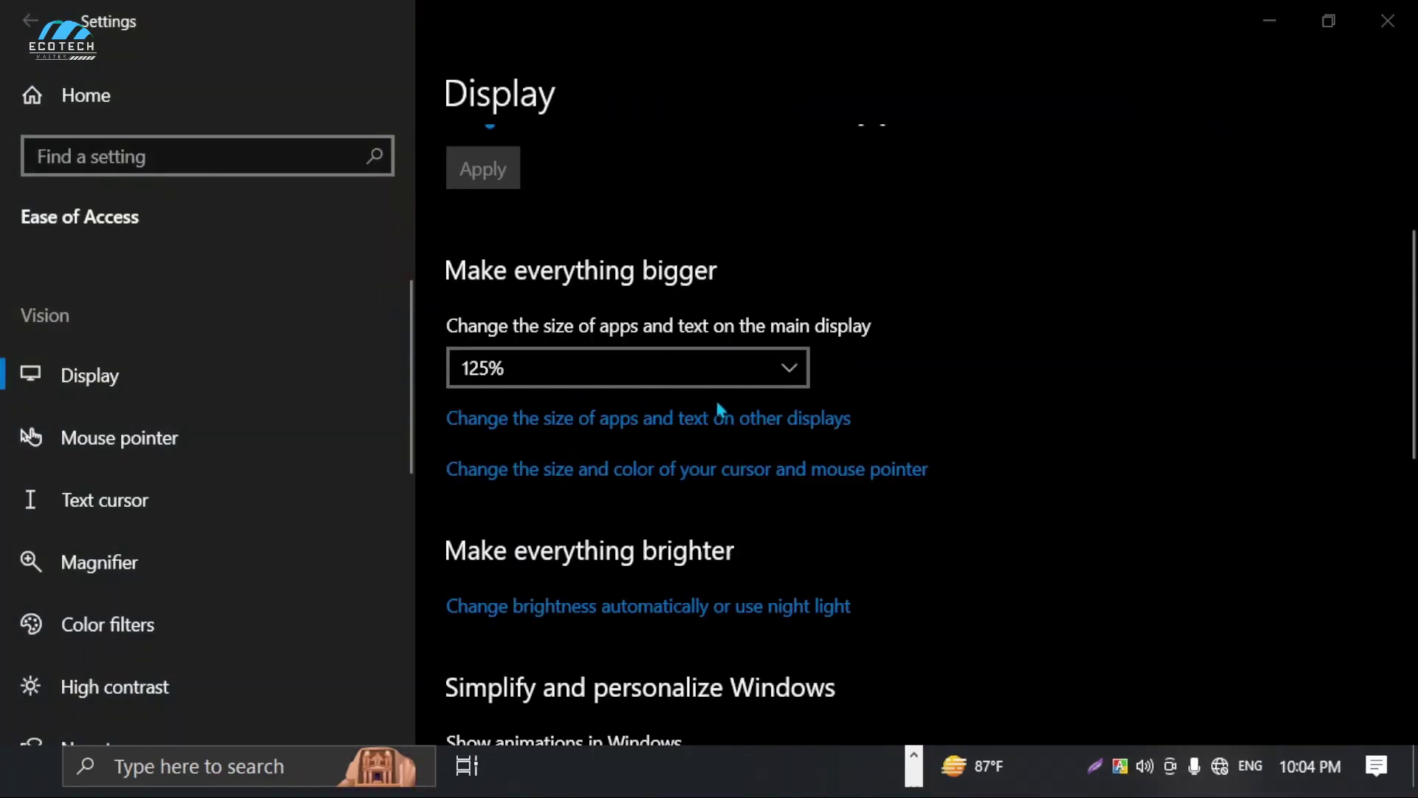
left_click(680, 379)
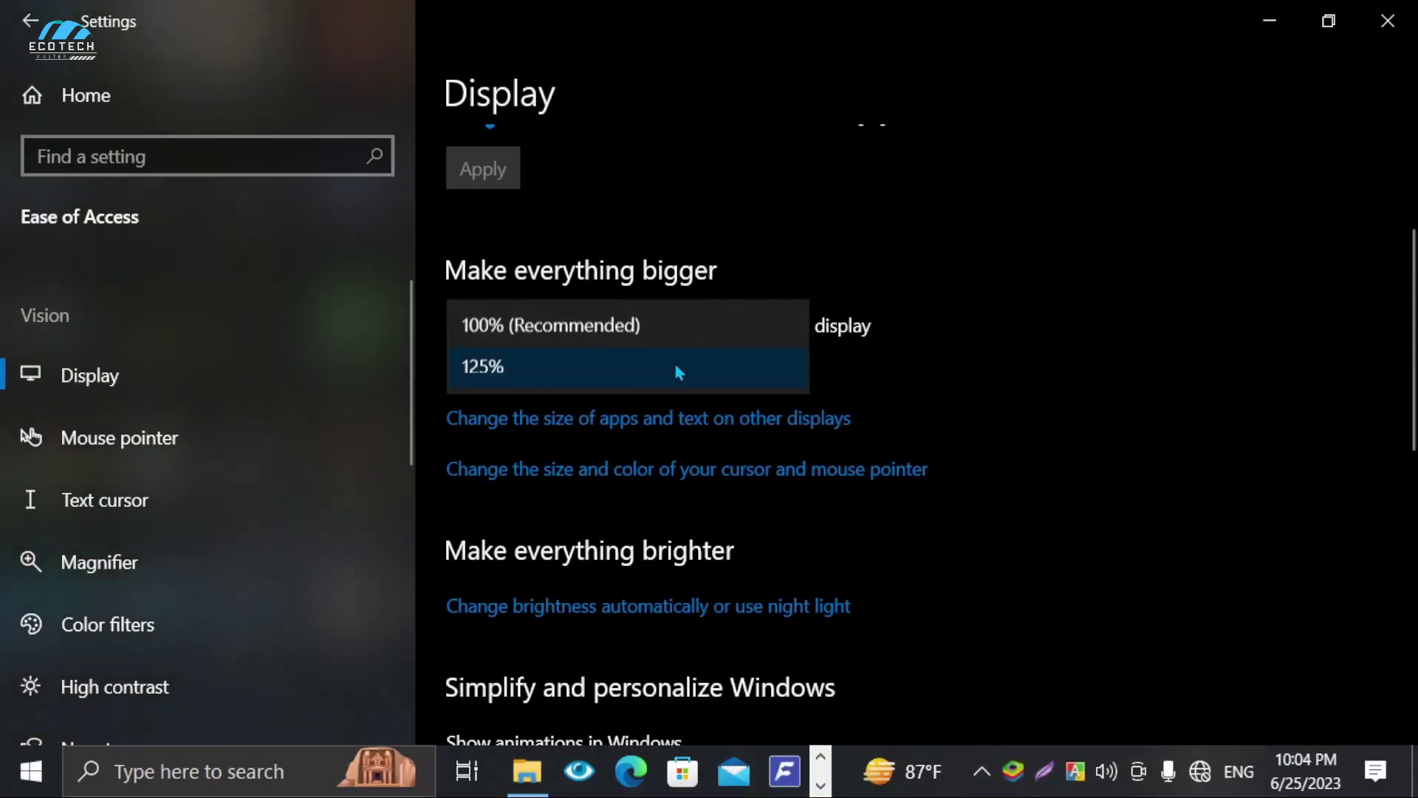
left_click(554, 326)
Turn off transparency in Windows to see its effect, and turn it back on.
scroll(628, 487, "down", 5)
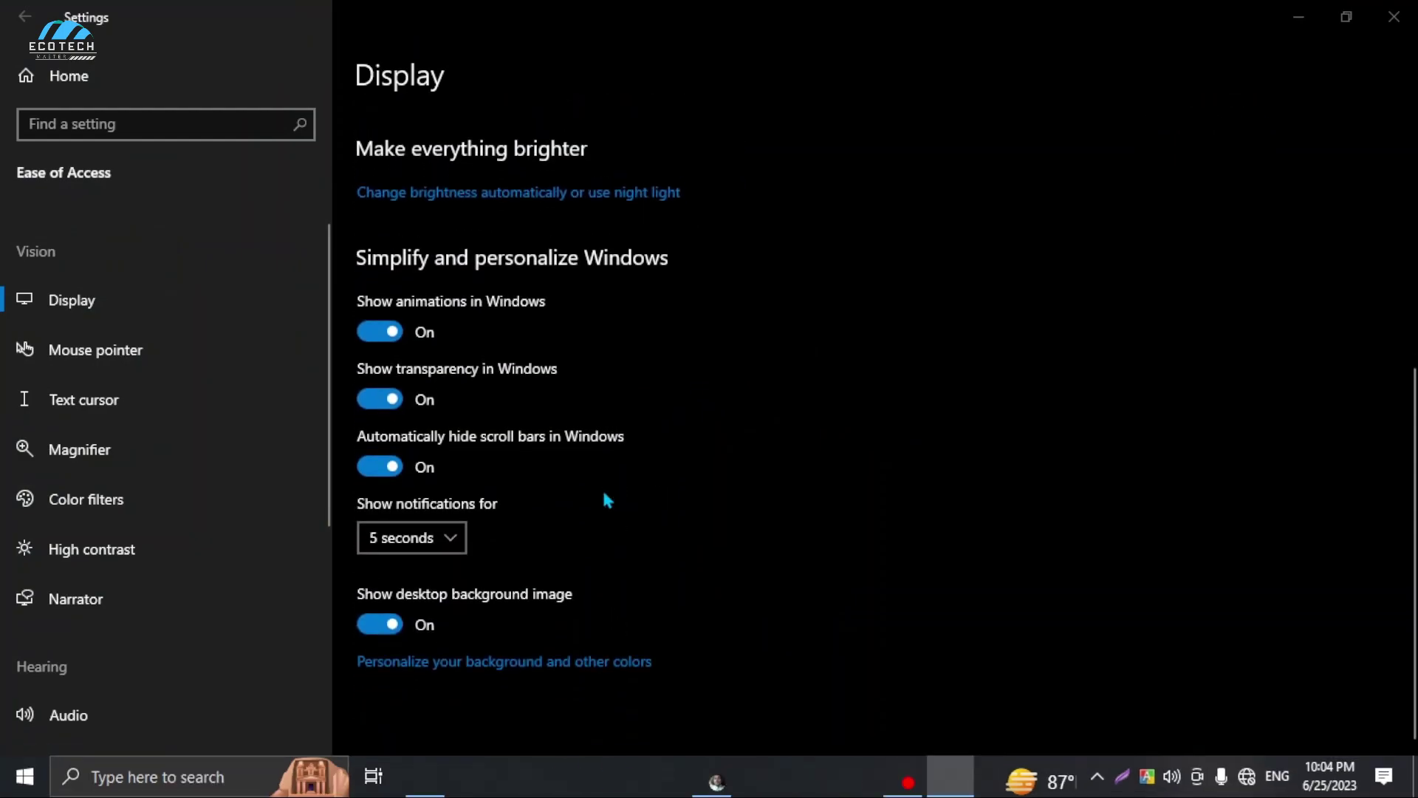
left_click(380, 399)
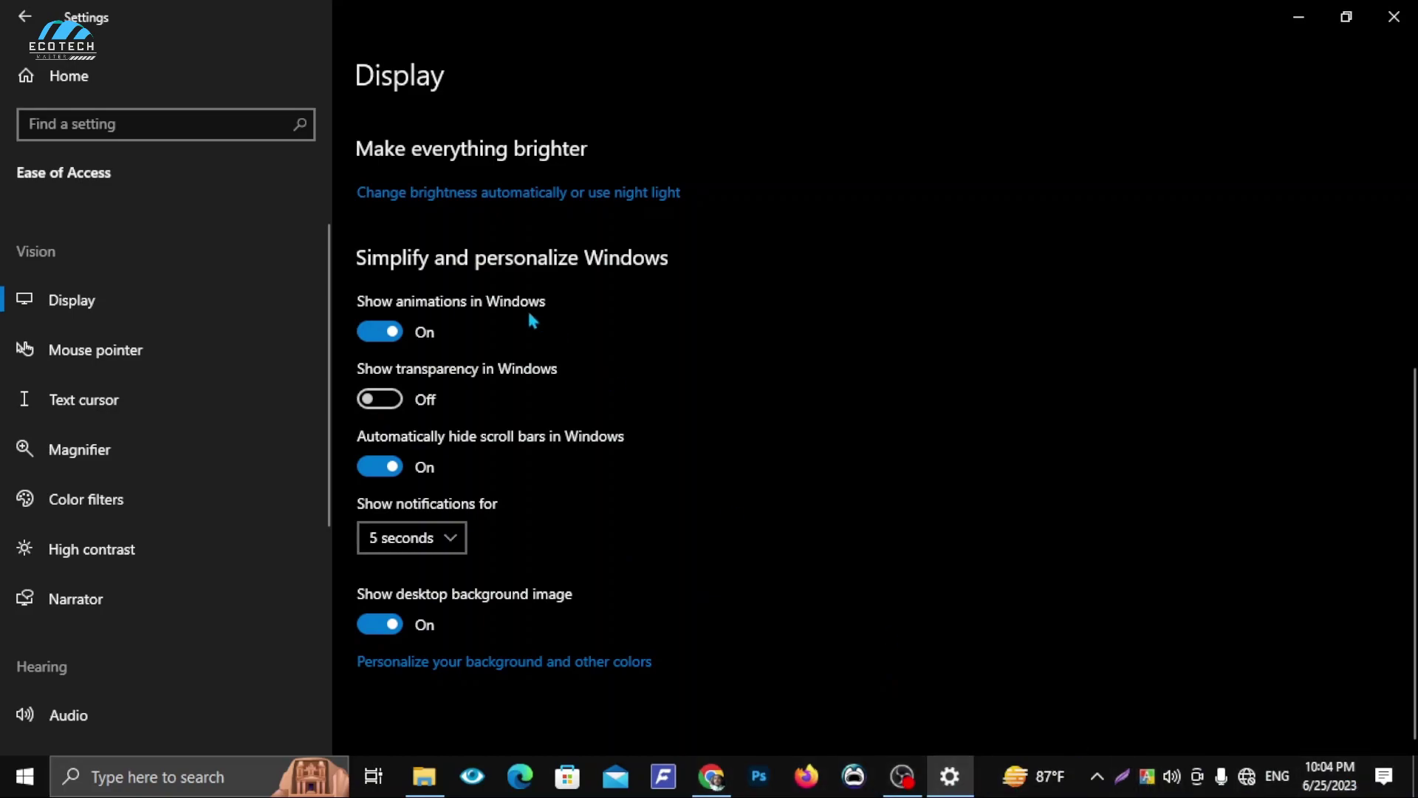
left_click(381, 399)
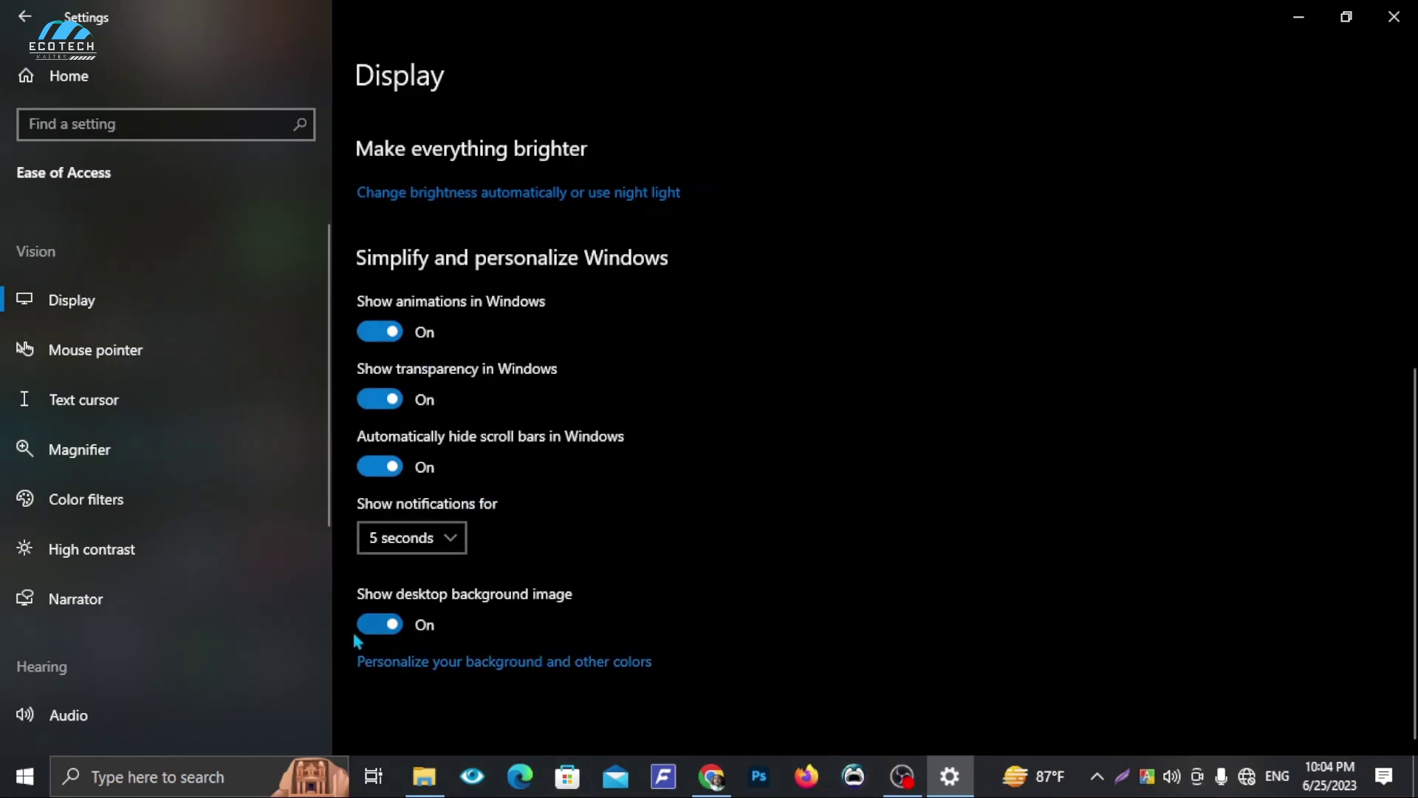
Turn on Magnifier in its settings, try its zoom controls and set the zoom level to 100%, and turn Magnifier off.
left_click(105, 451)
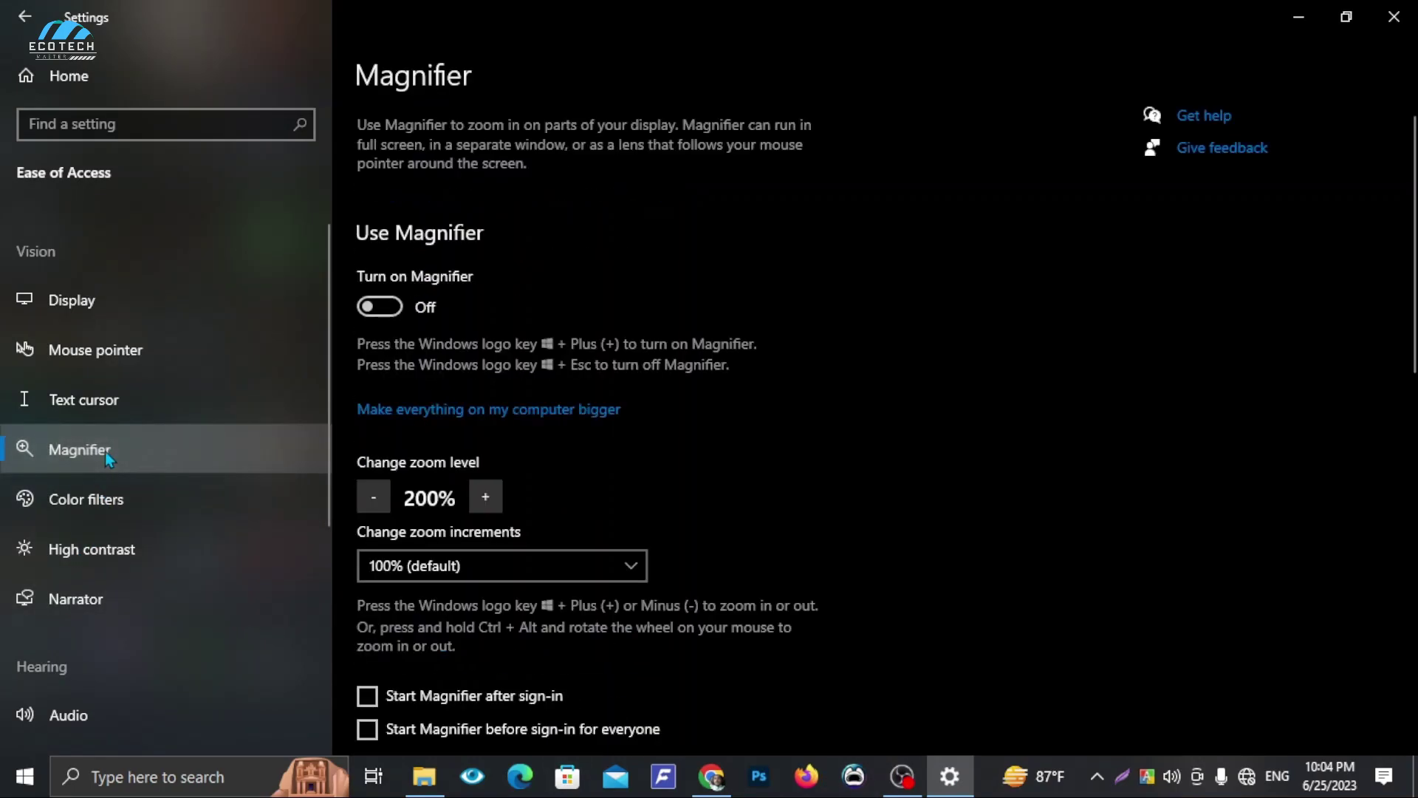
left_click(380, 307)
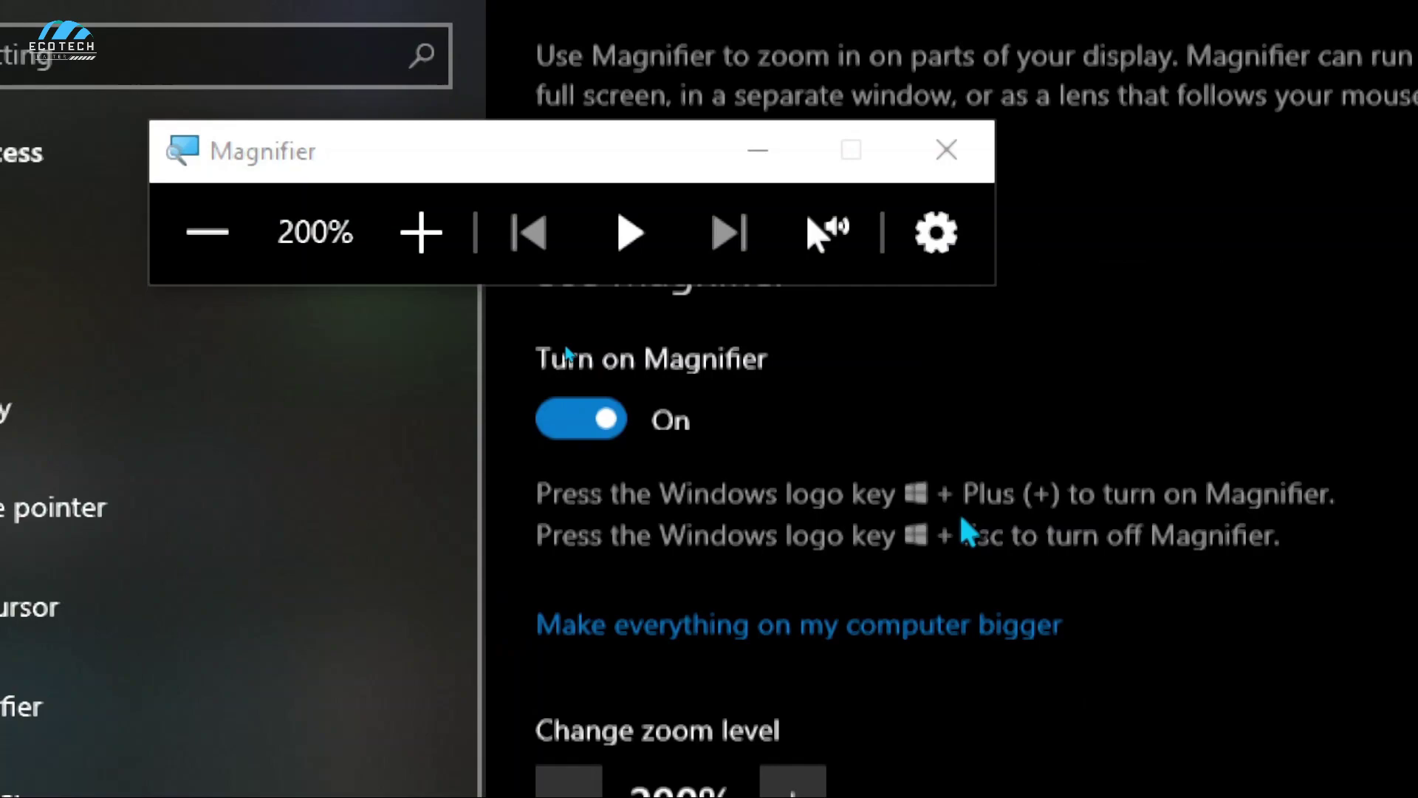
left_click(440, 248)
left_click(441, 248)
left_click(440, 248)
left_click(441, 248)
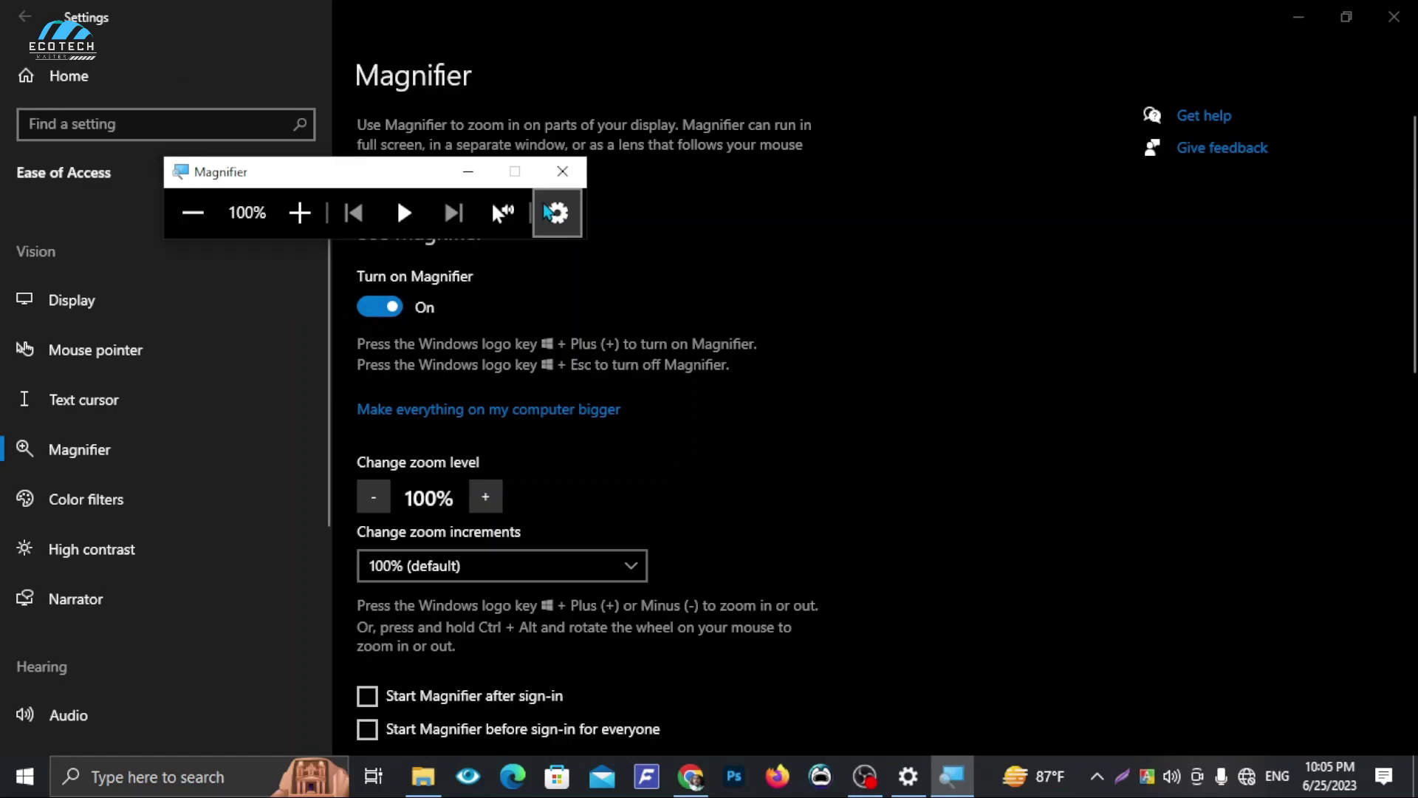
left_click(427, 304)
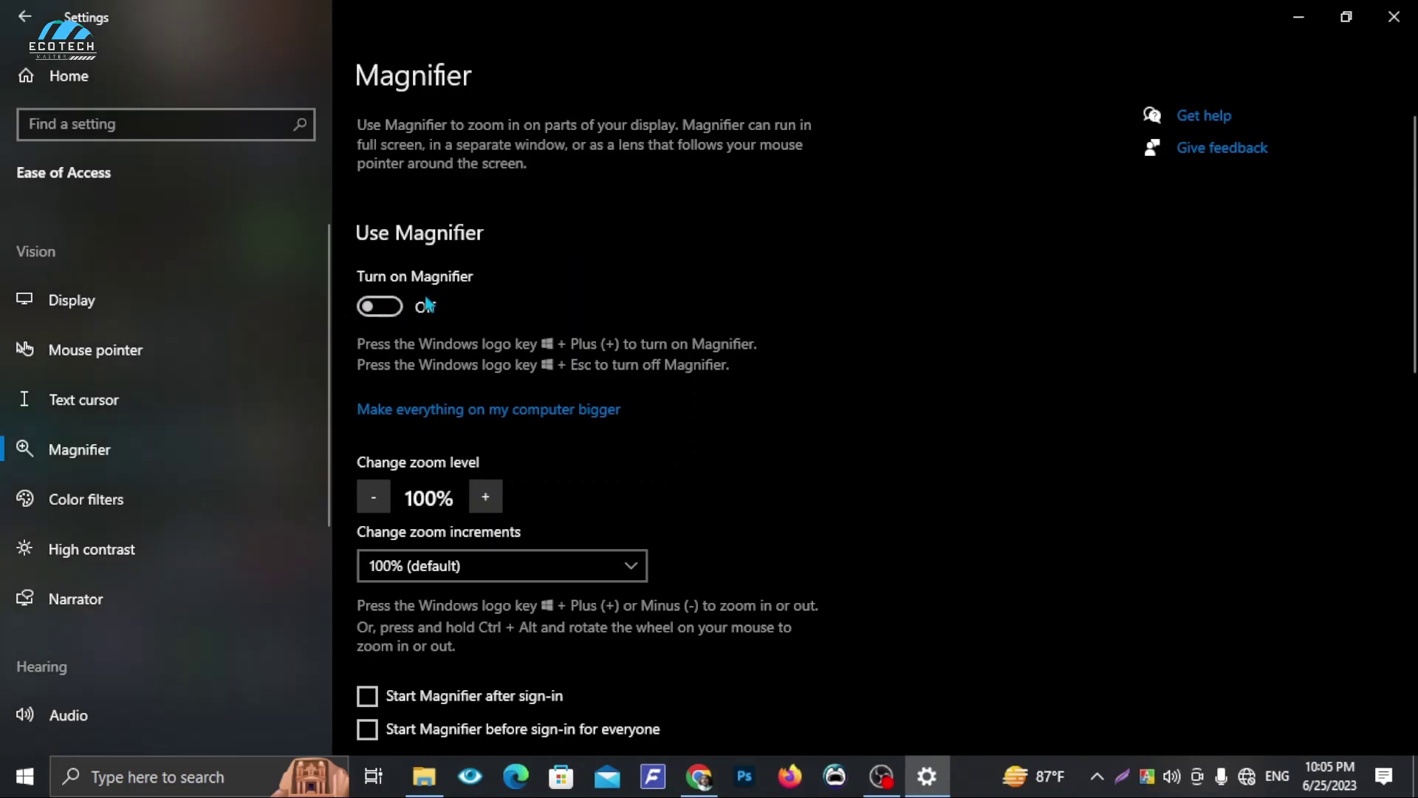
Look over the remaining Magnifier options and view the High contrast settings.
scroll(547, 406, "down", 4)
scroll(184, 481, "down", 1)
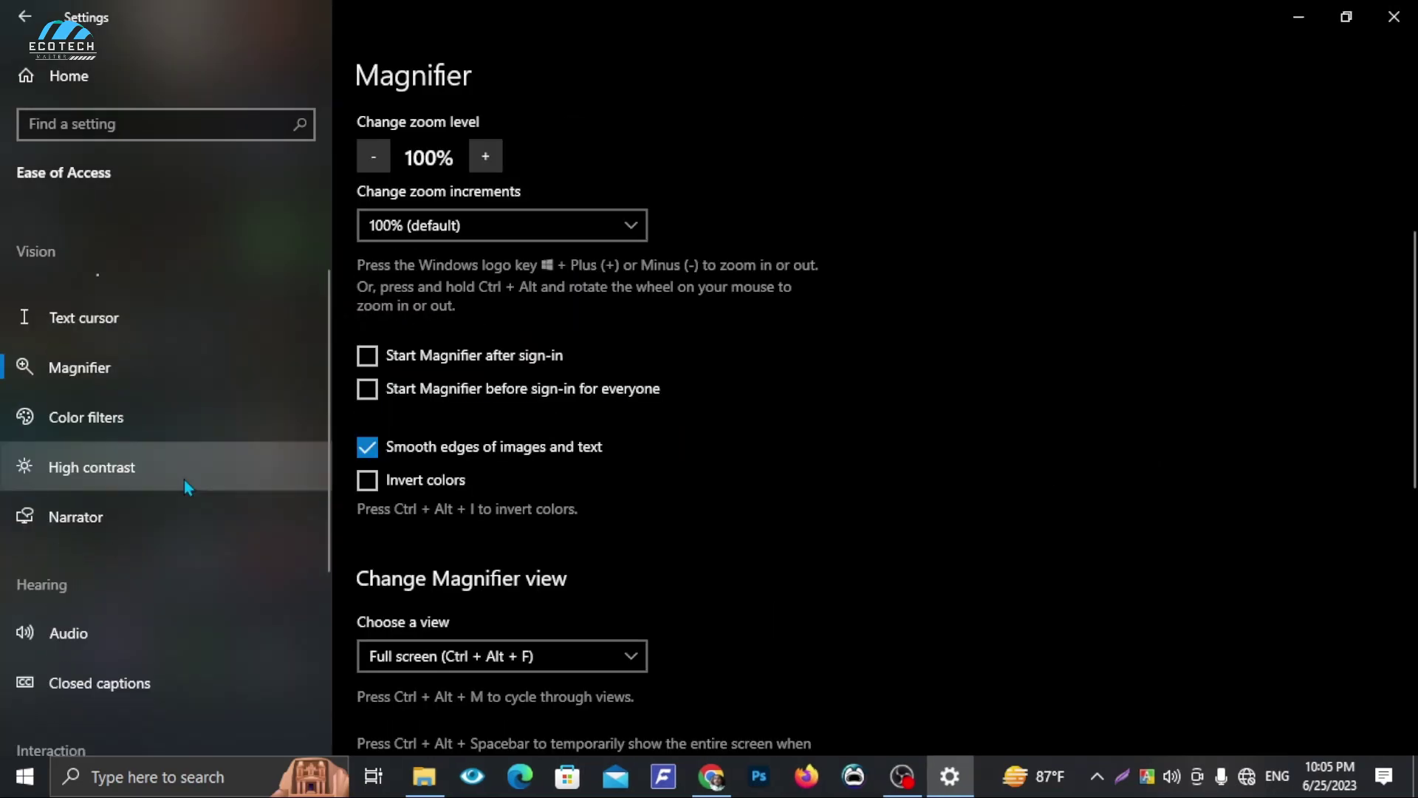
left_click(184, 480)
scroll(440, 327, "down", 2)
scroll(440, 327, "up", 2)
scroll(303, 364, "down", 3)
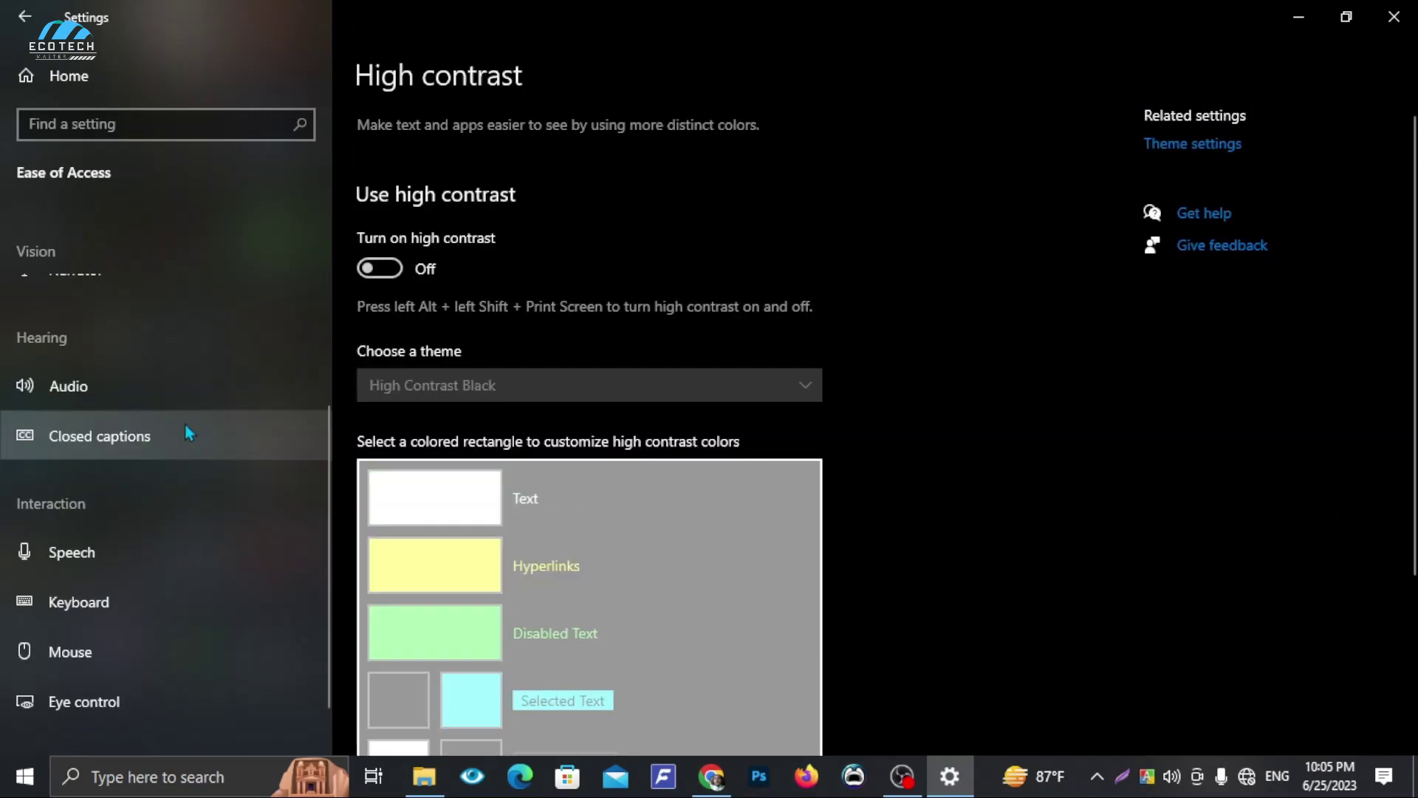
Open the Audio settings and switch mono audio on and back off.
left_click(200, 394)
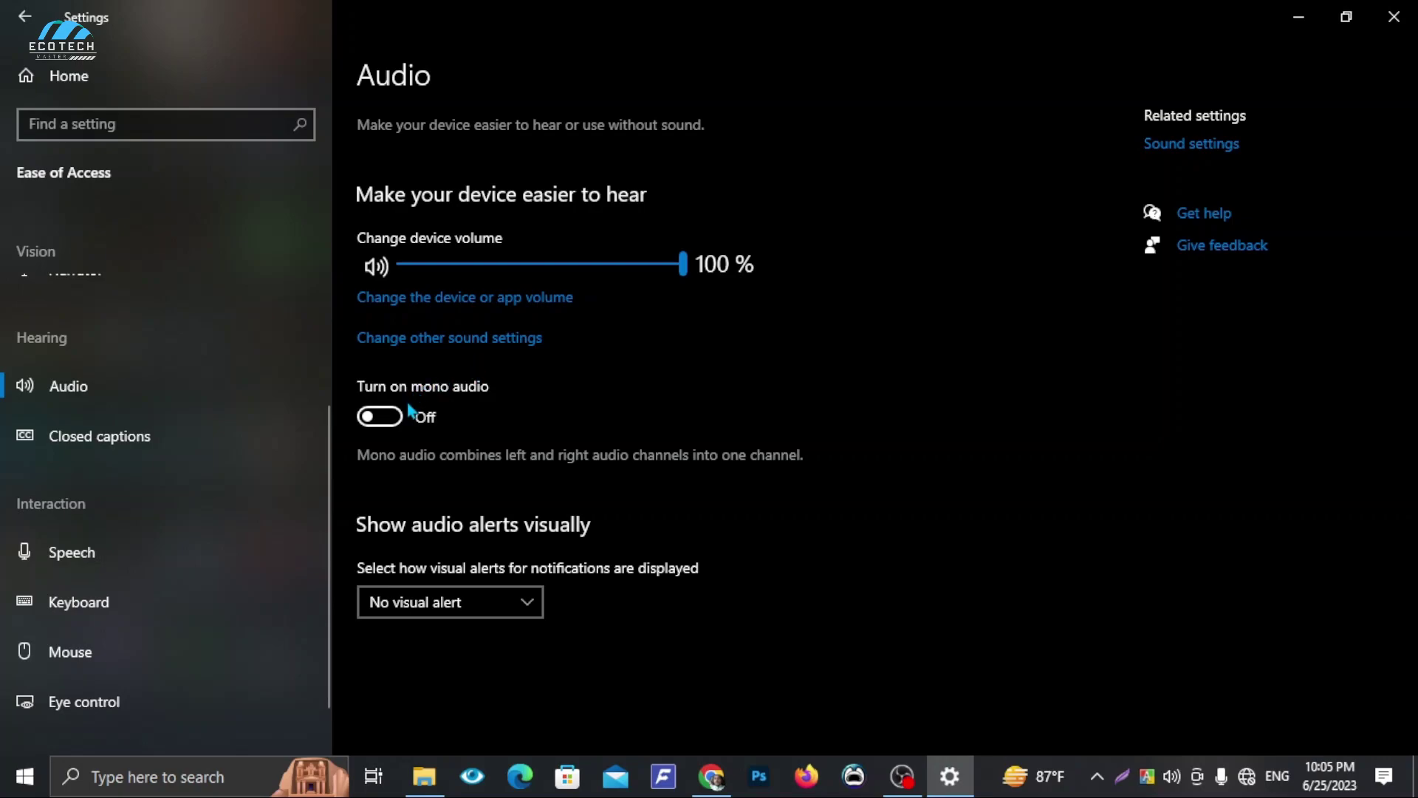
left_click(385, 423)
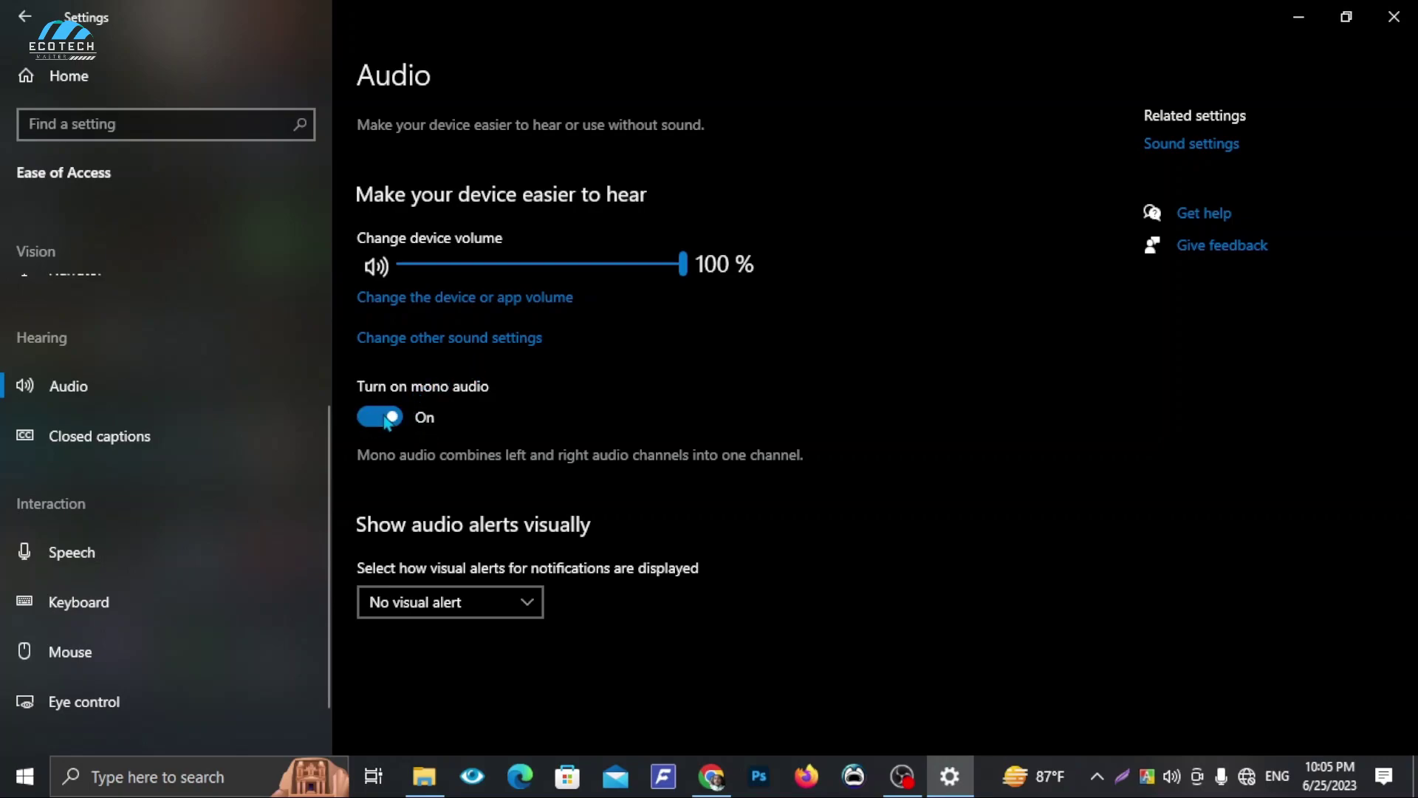
left_click(386, 423)
View the Speech settings, and in the Keyboard settings turn on the On-Screen Keyboard and place it lower on the screen.
left_click(246, 534)
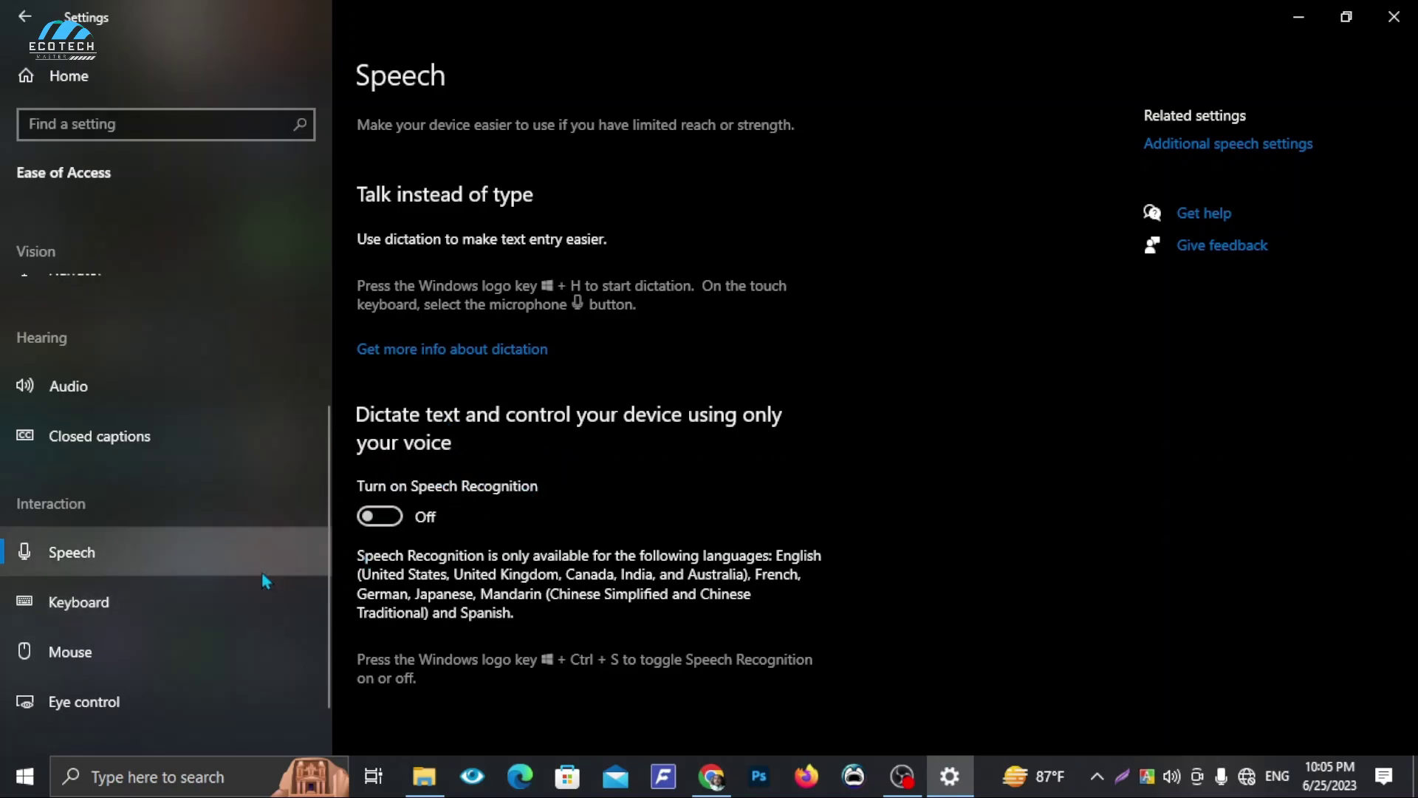
left_click(140, 588)
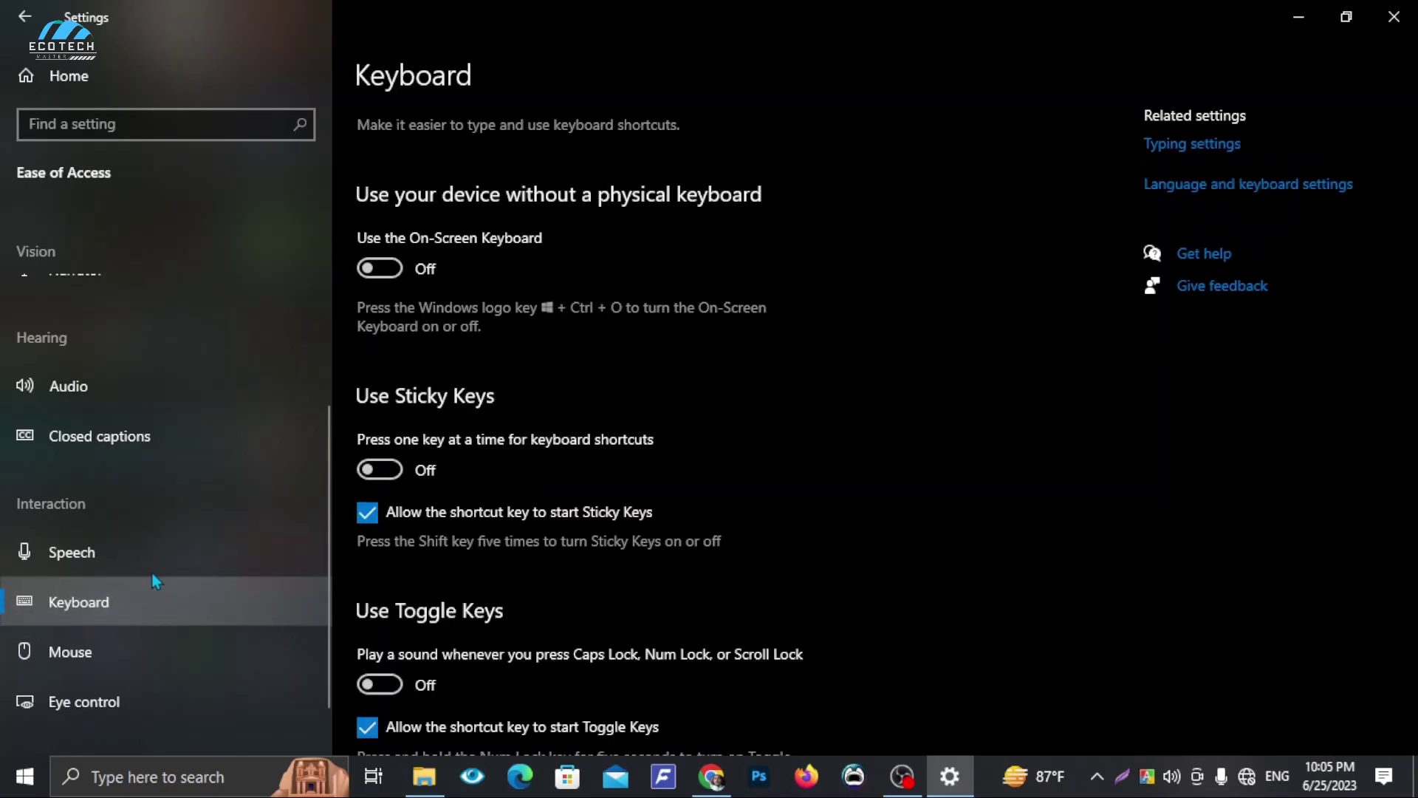
left_click(381, 272)
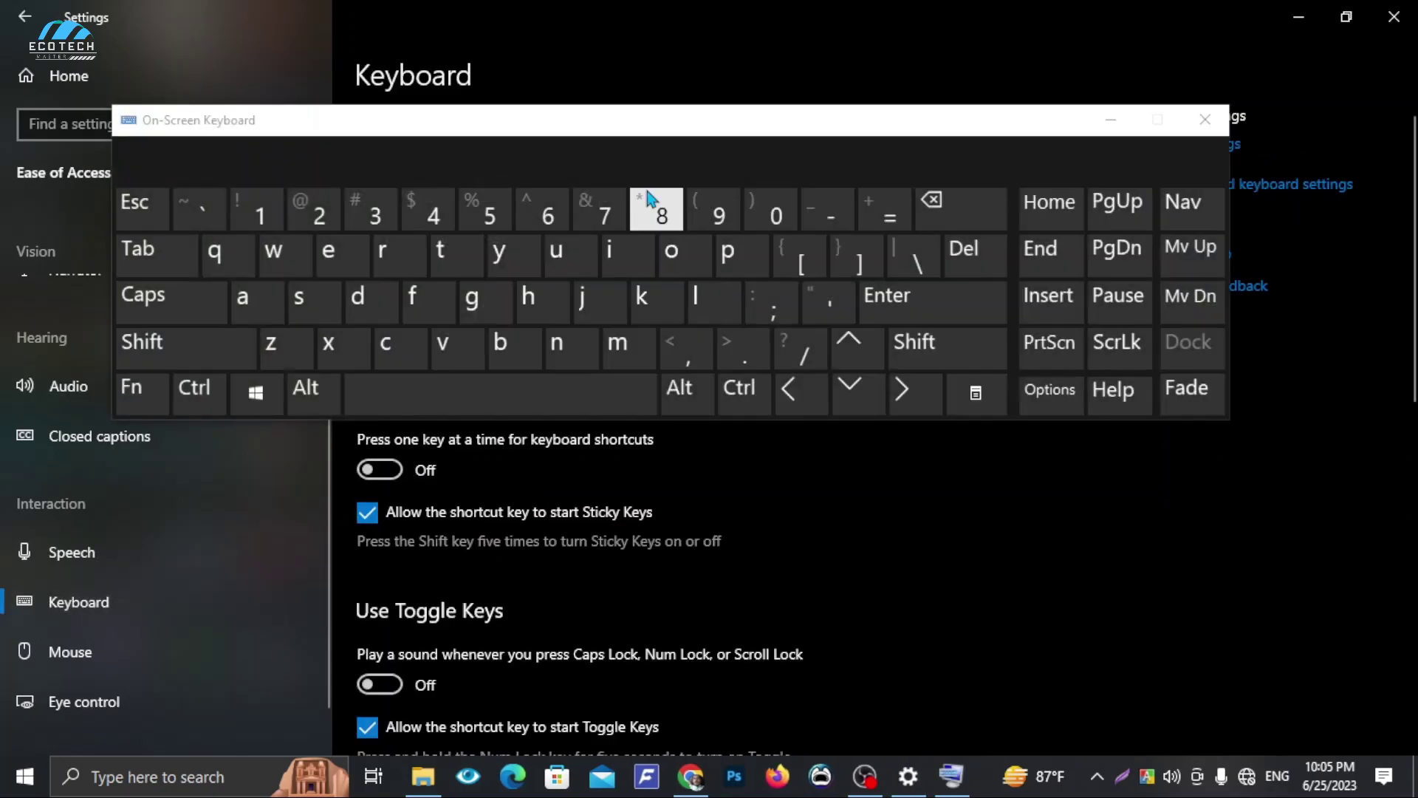
left_click_drag(591, 133, 700, 401)
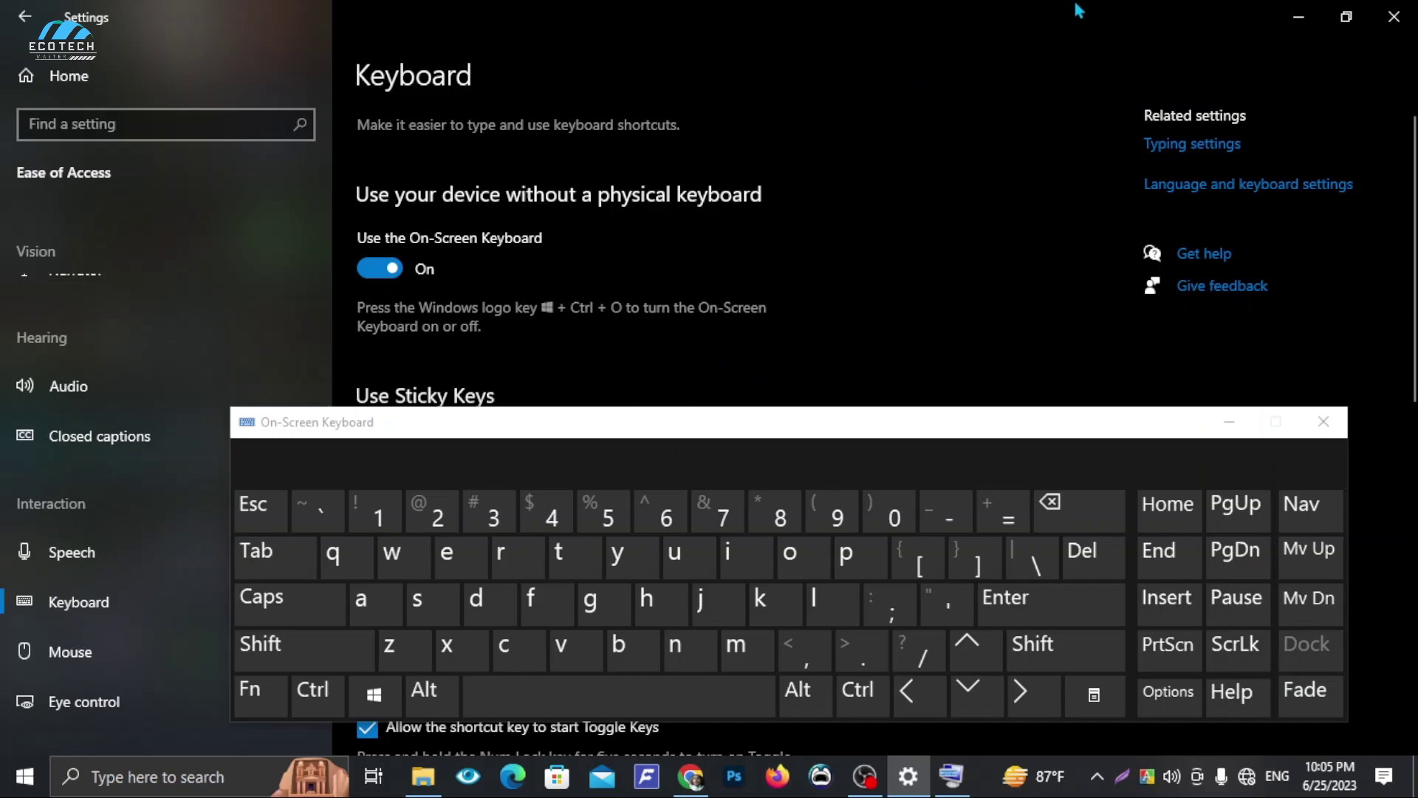
left_click(649, 563)
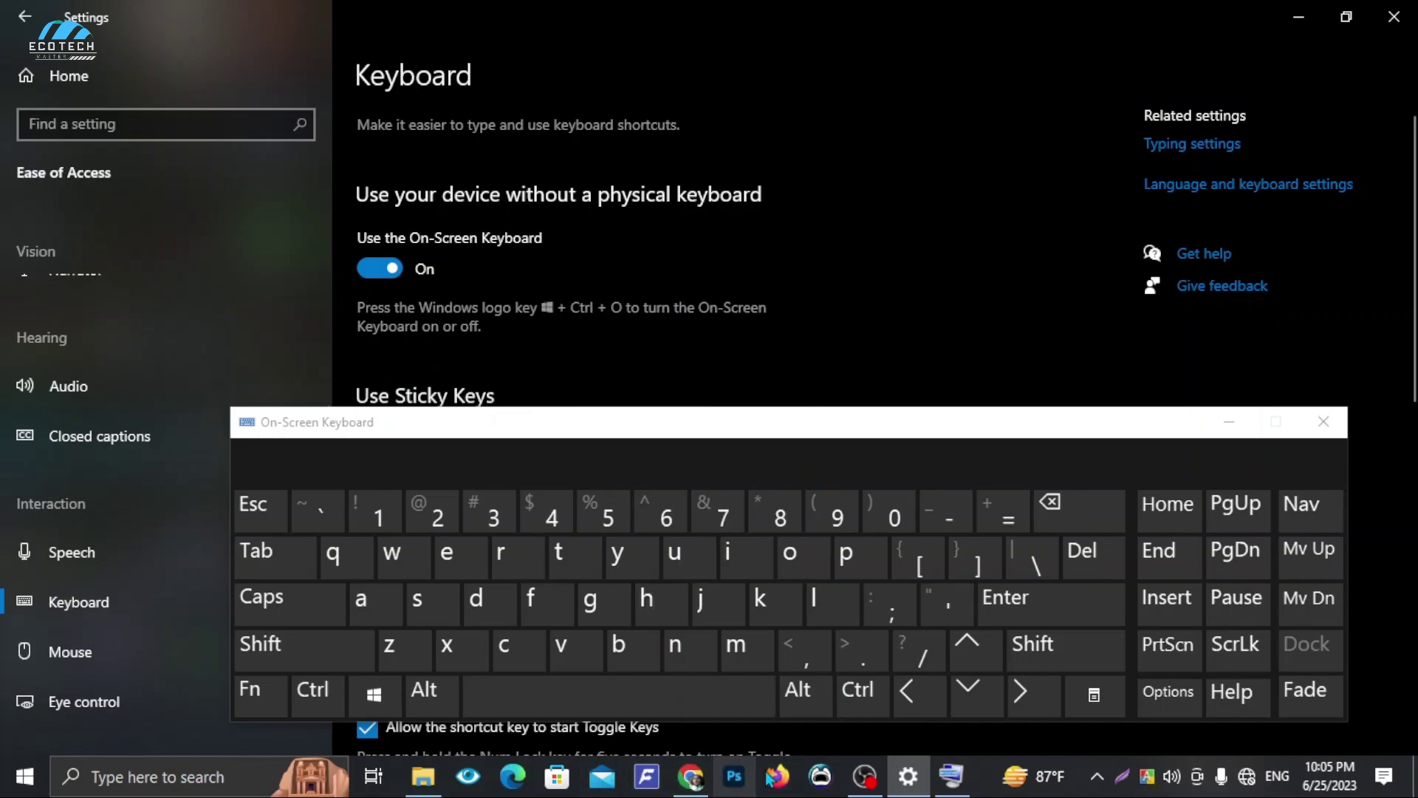
Search Windows for "note" and open Notepad.
key("super")
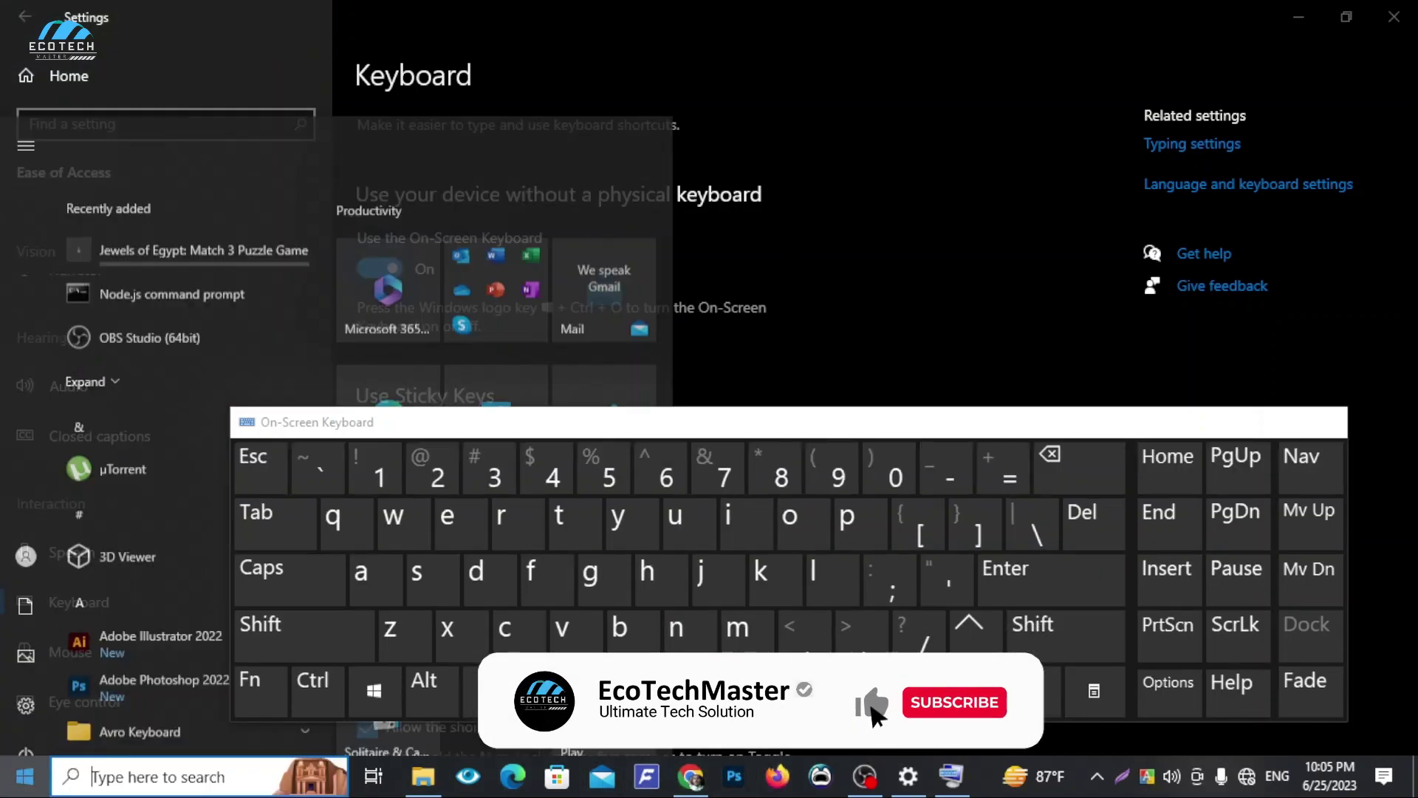
type("note")
left_click(109, 180)
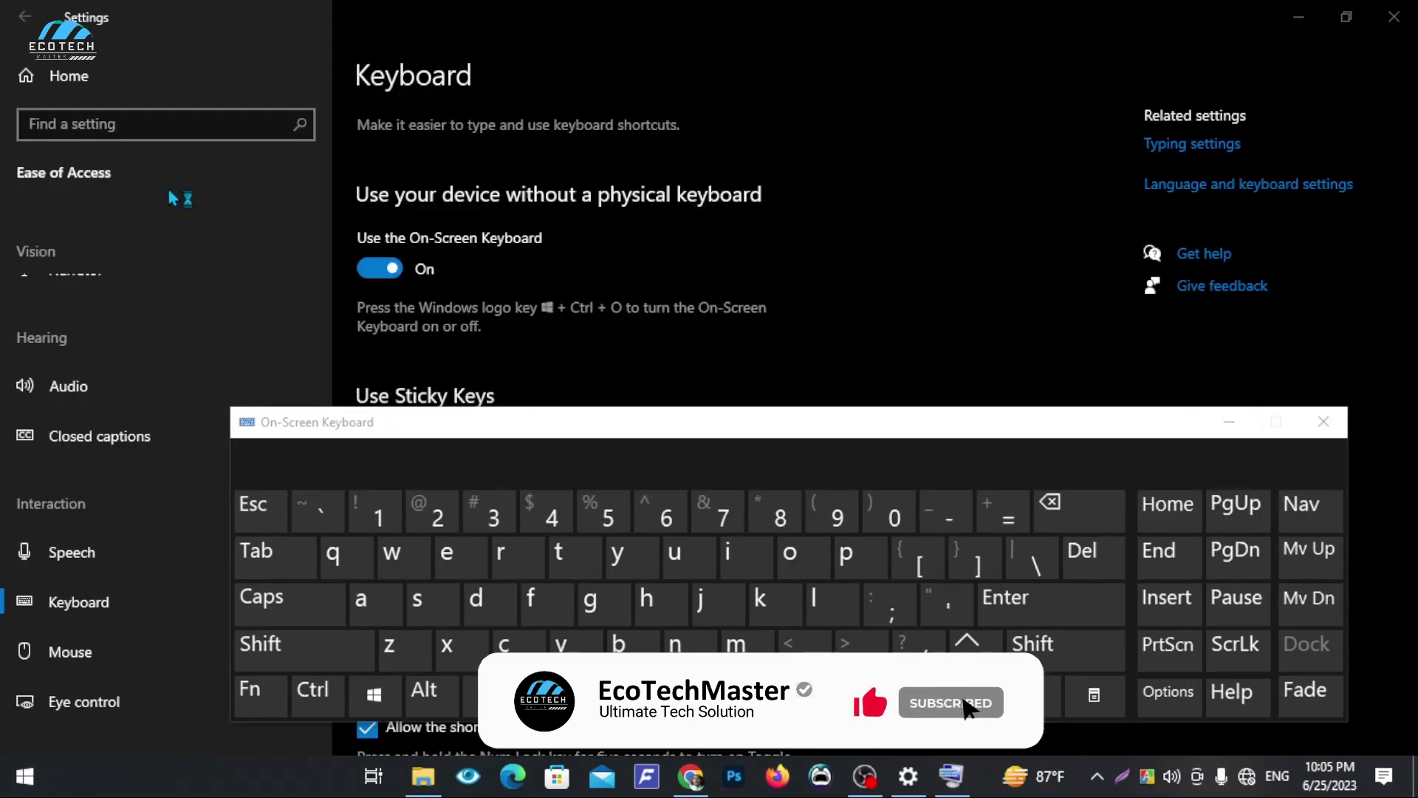
Enter "tgjfhy" in Notepad using the On-Screen Keyboard, test its other keys, and return to the Keyboard settings.
type("tgjf")
left_click(647, 595)
left_click(617, 552)
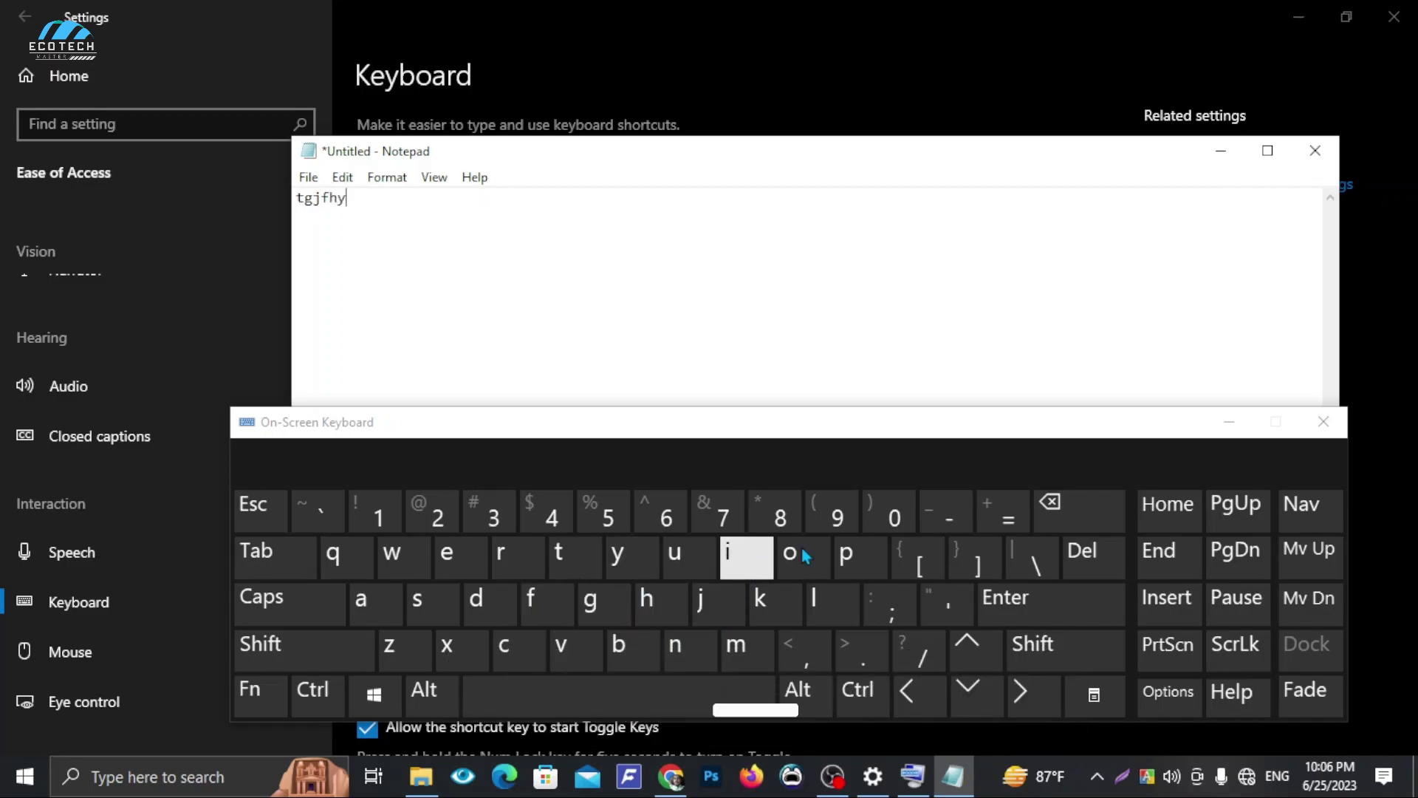
left_click(1078, 509)
left_click(1078, 509)
left_click(833, 10)
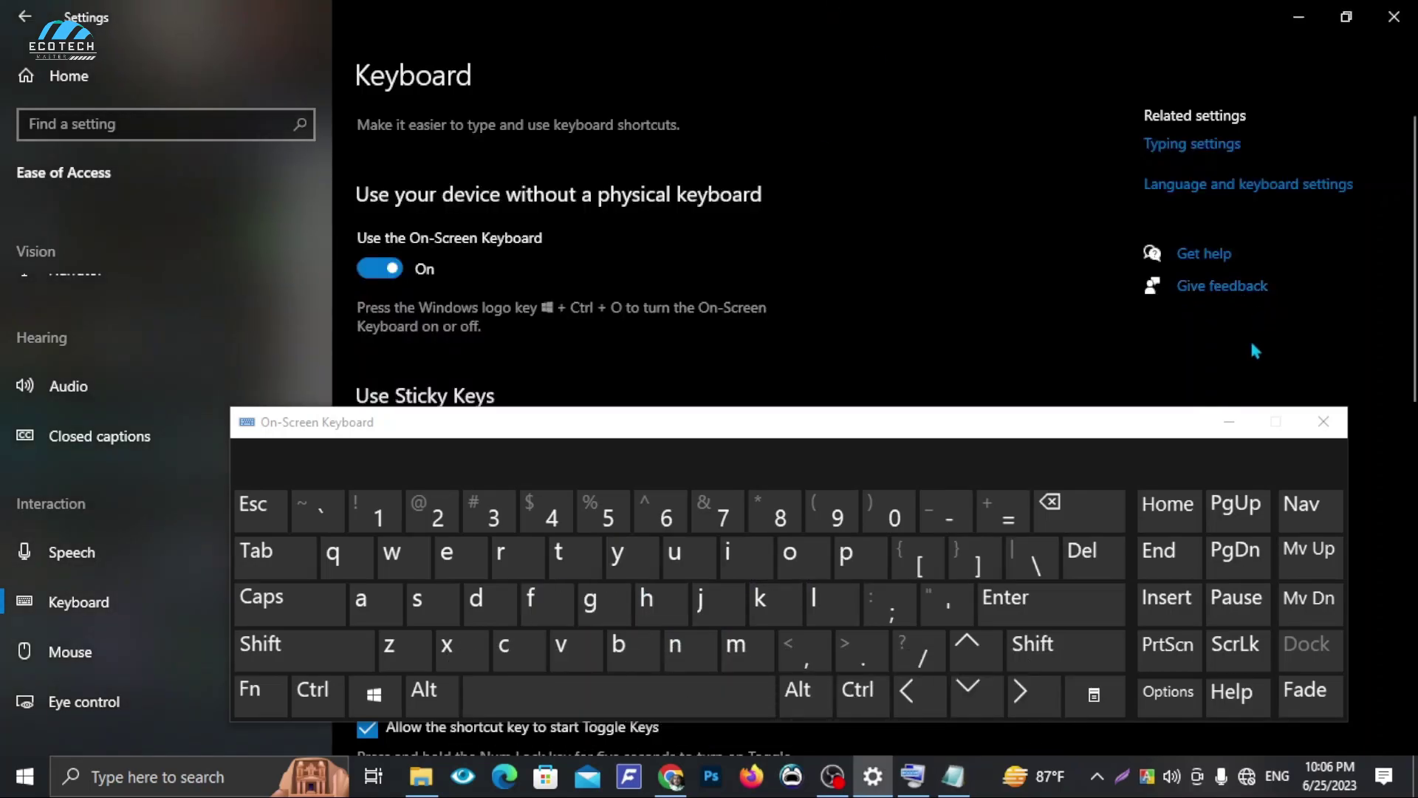
Minimize the On-Screen Keyboard and review the Sticky Keys, Toggle Keys, Filter Keys and Print Screen shortcut options.
left_click_drag(944, 436, 950, 464)
left_click(1213, 454)
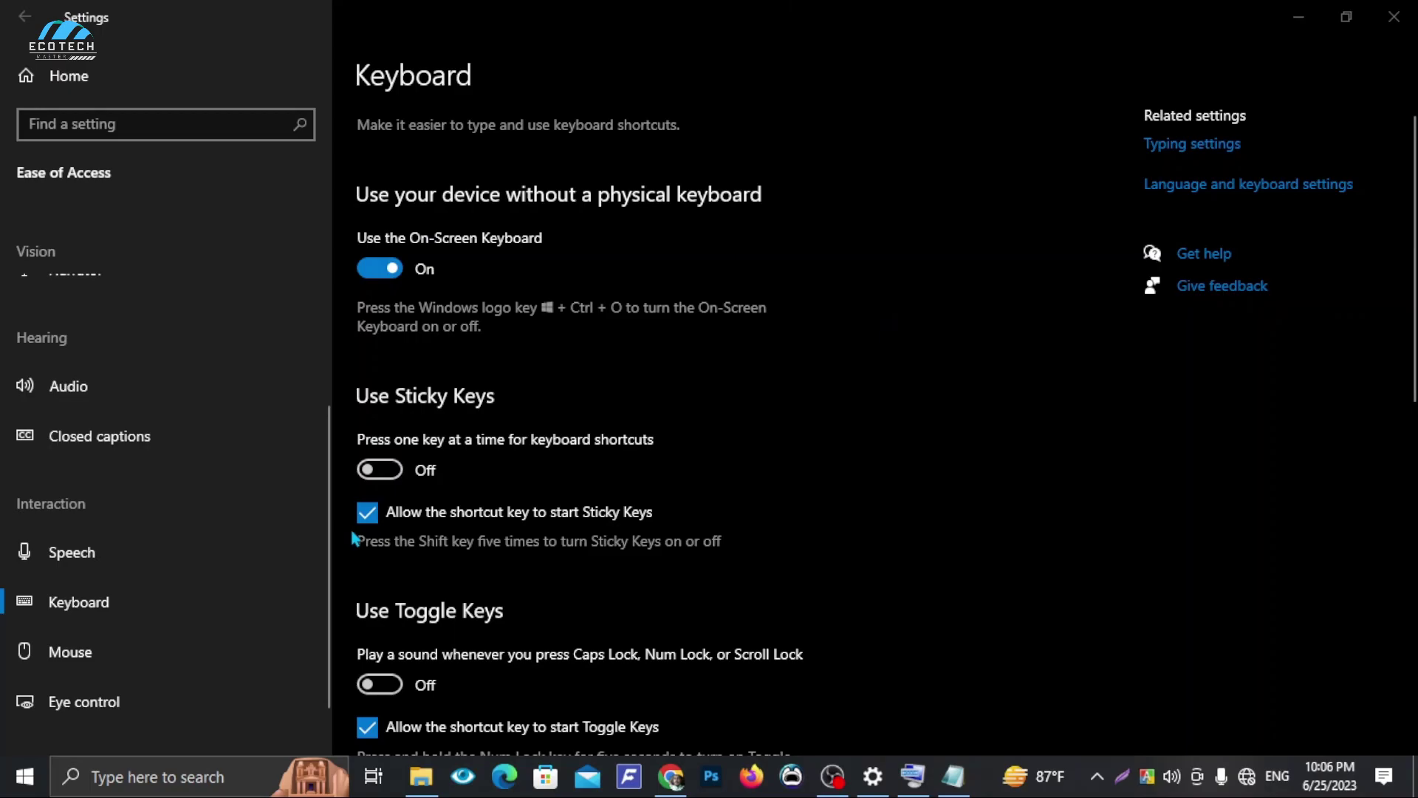
scroll(460, 621, "down", 4)
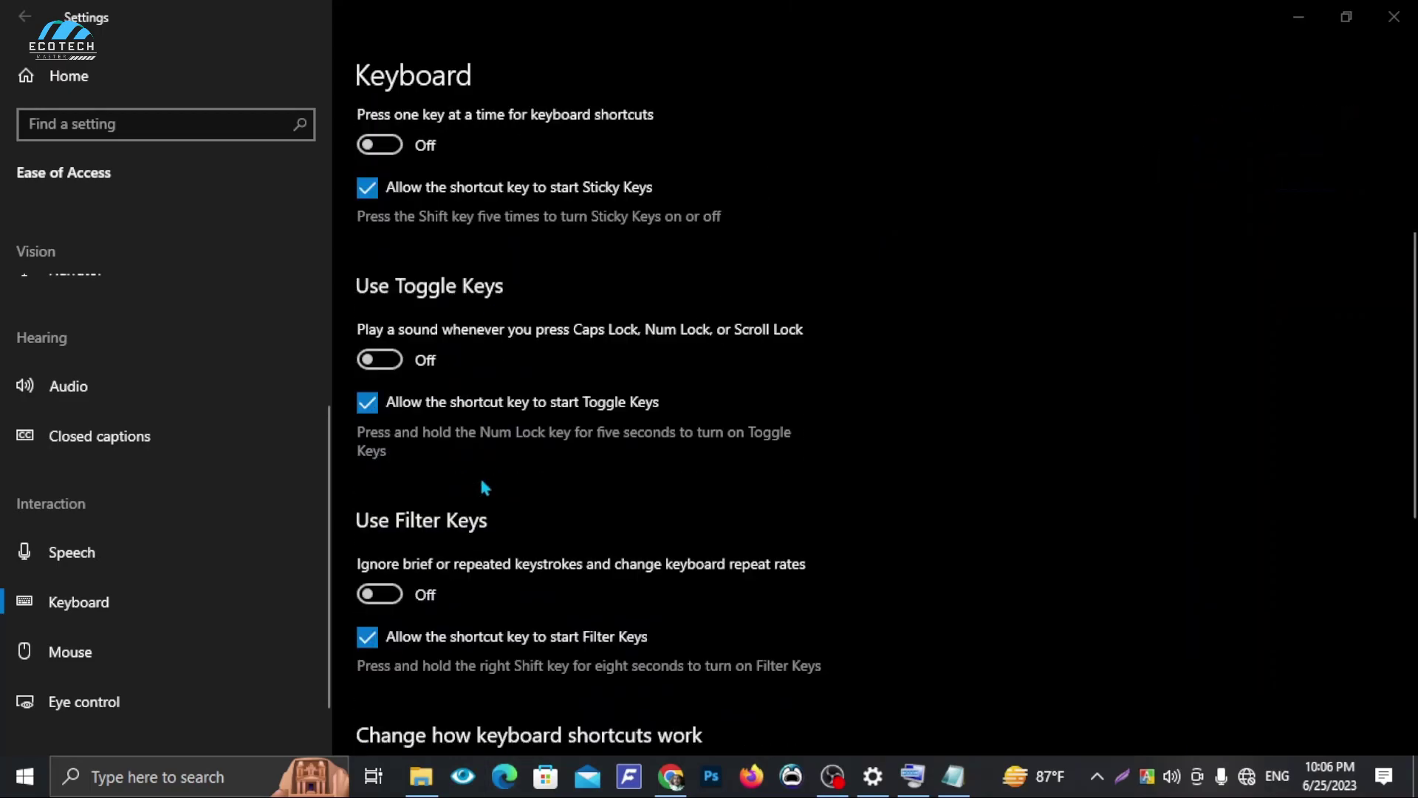
scroll(483, 486, "down", 3)
scroll(486, 488, "down", 5)
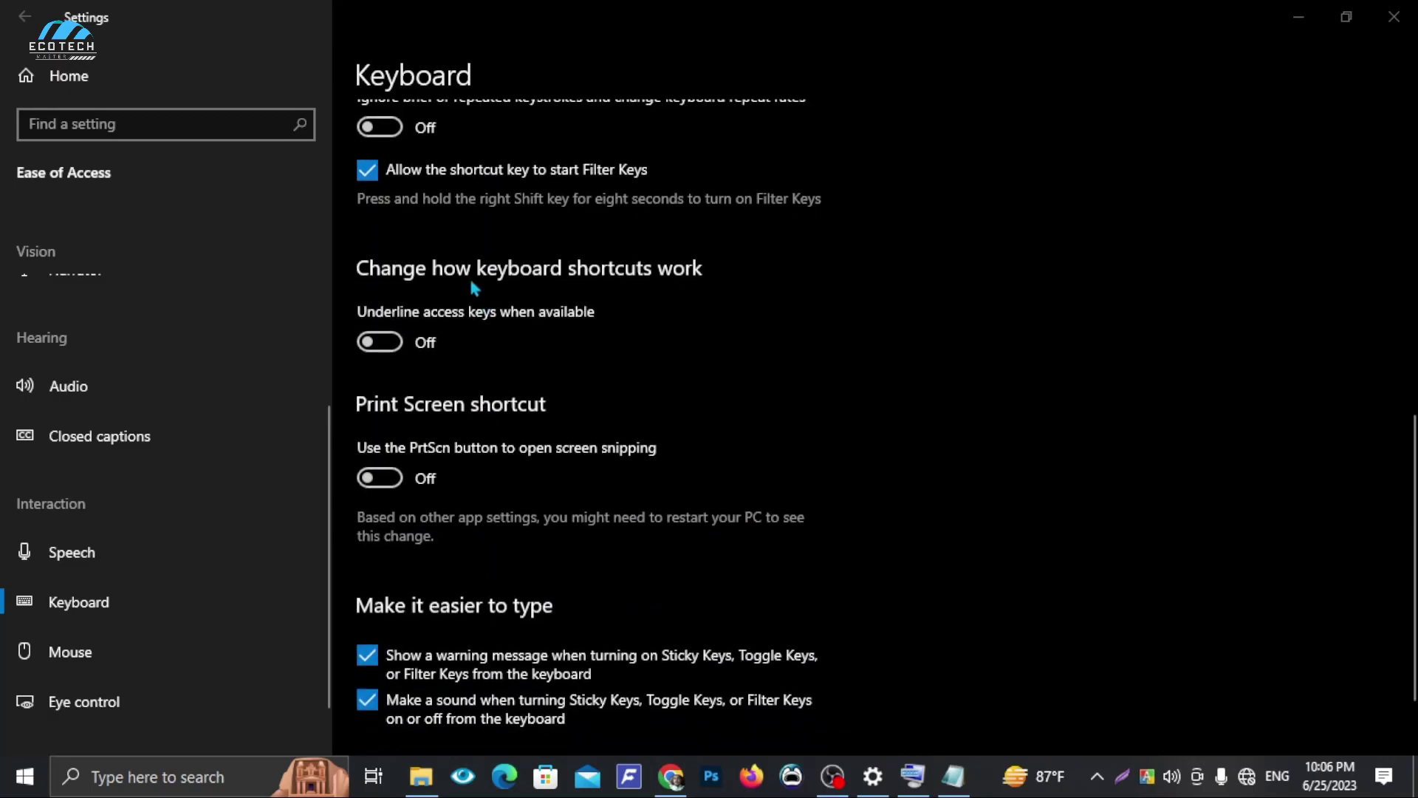
In the Mouse accessibility settings, turn on Mouse Keys and enable holding Ctrl to speed up and Shift to slow down.
scroll(390, 584, "down", 3)
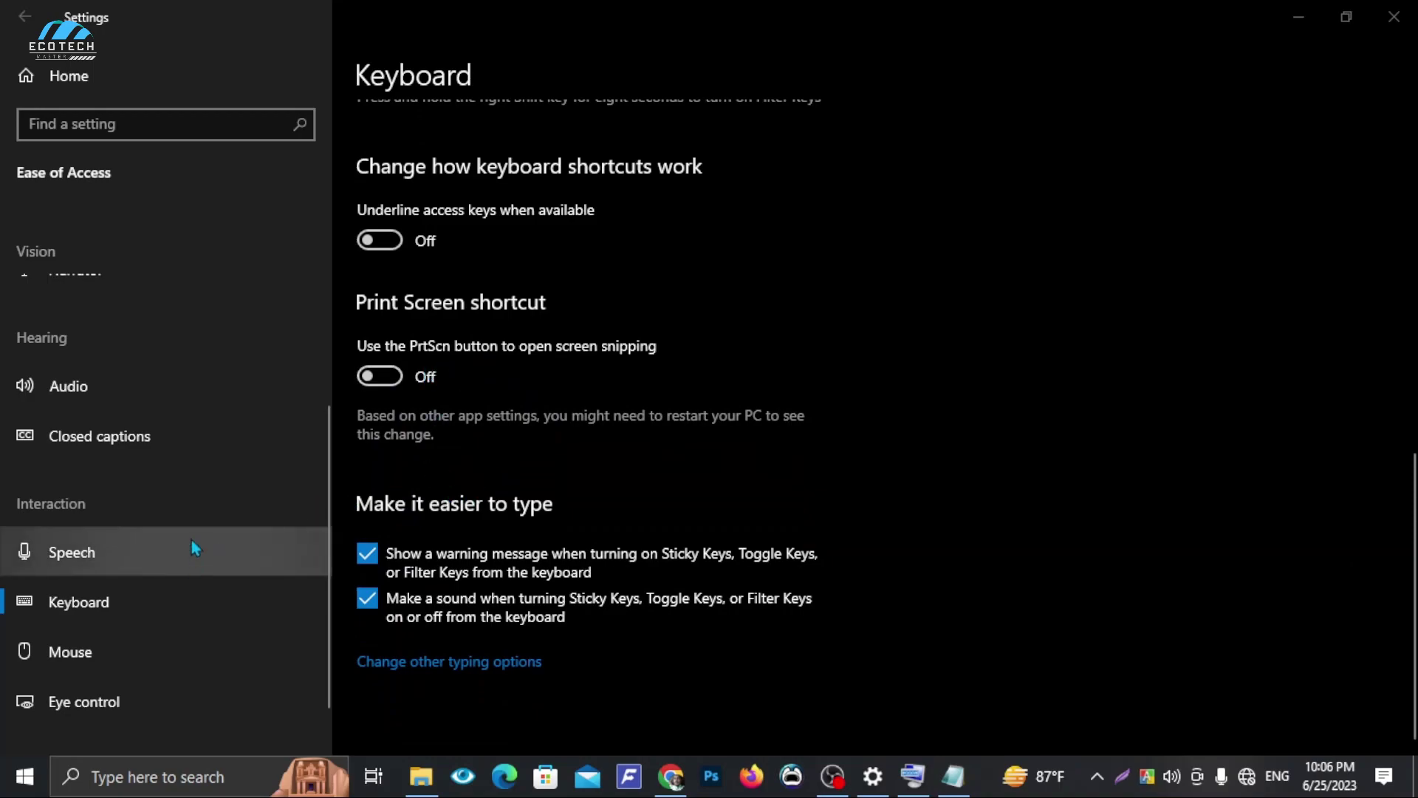
left_click(193, 665)
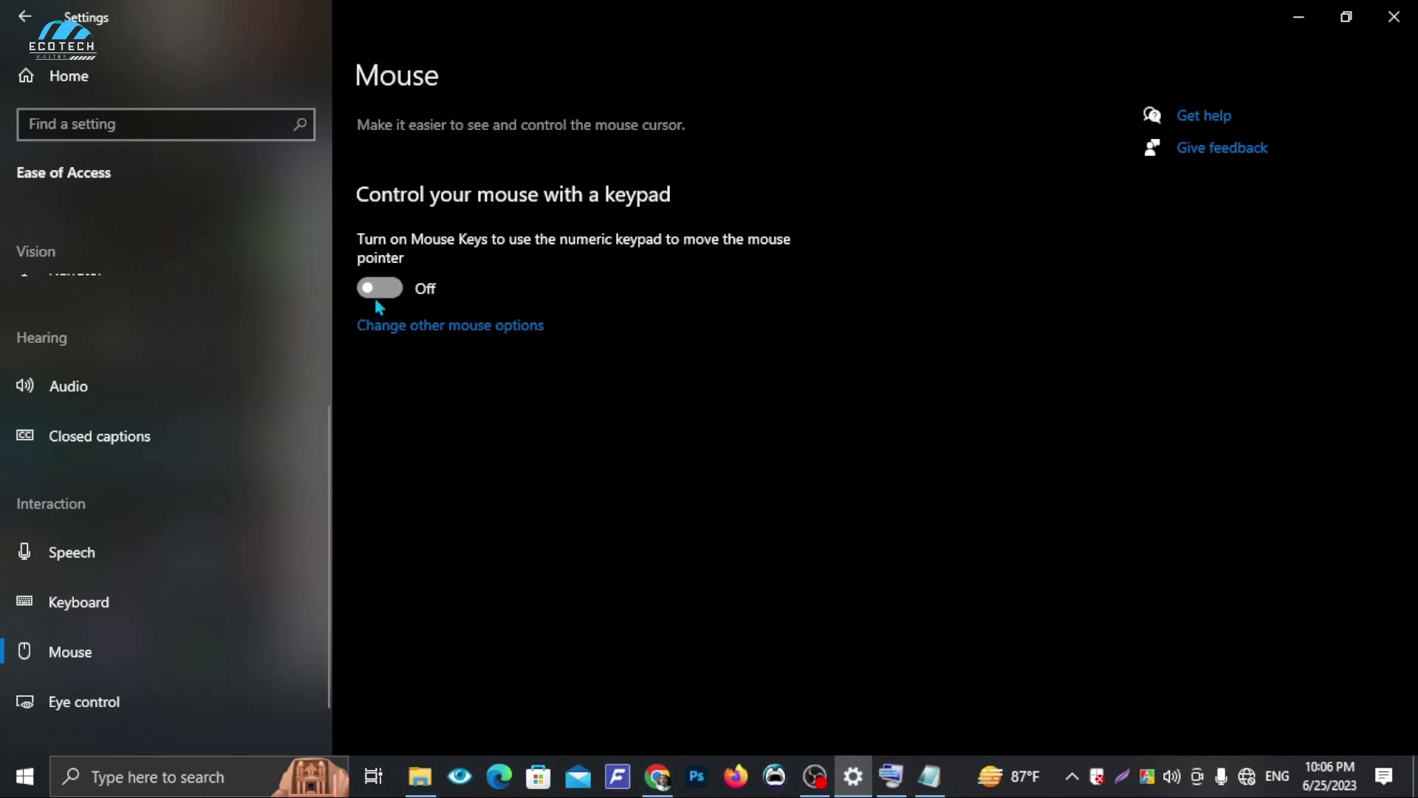
key("alt+shift+Num_Lock")
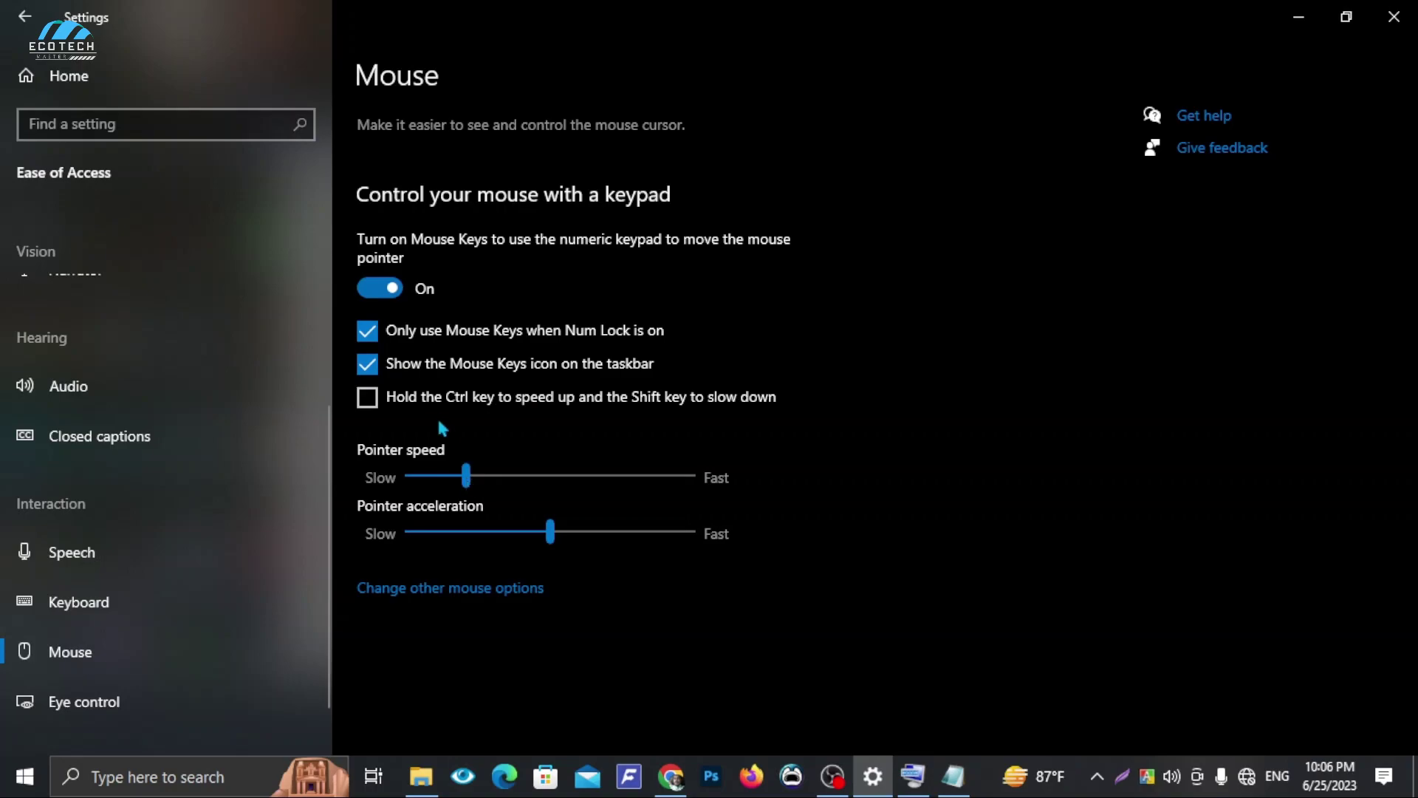
key("alt+shift+Num_Lock")
left_click(385, 303)
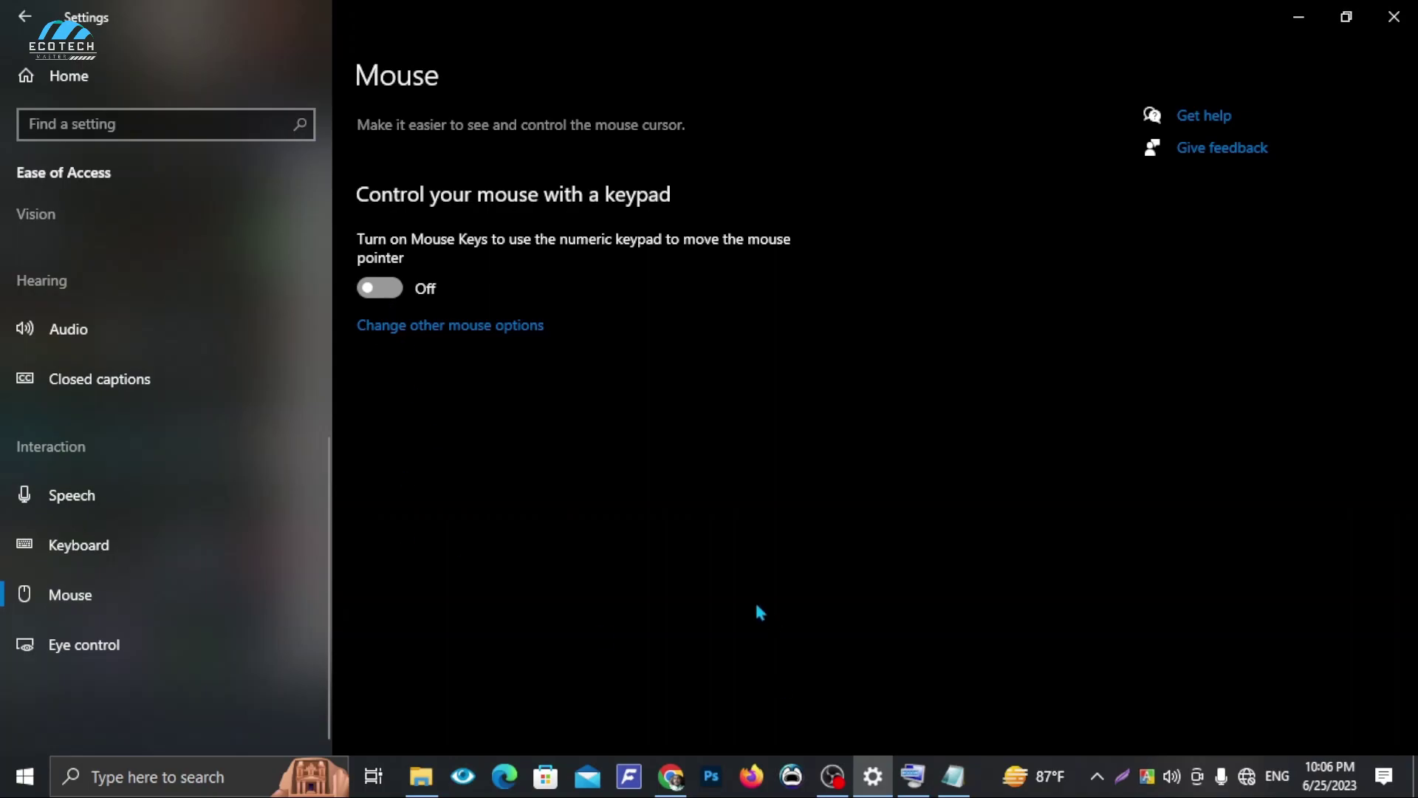
key("alt+shift+Num_Lock")
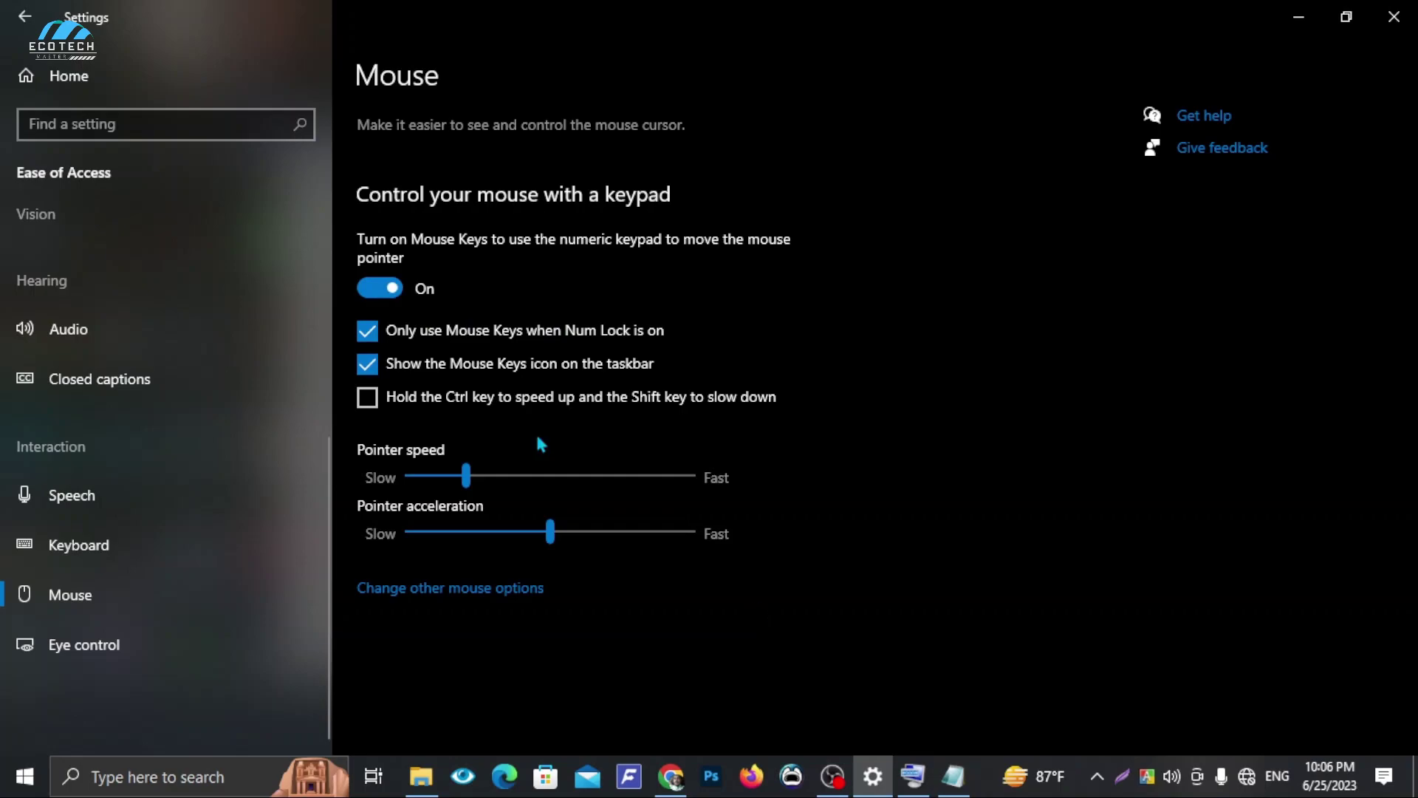
left_click(373, 402)
key("space")
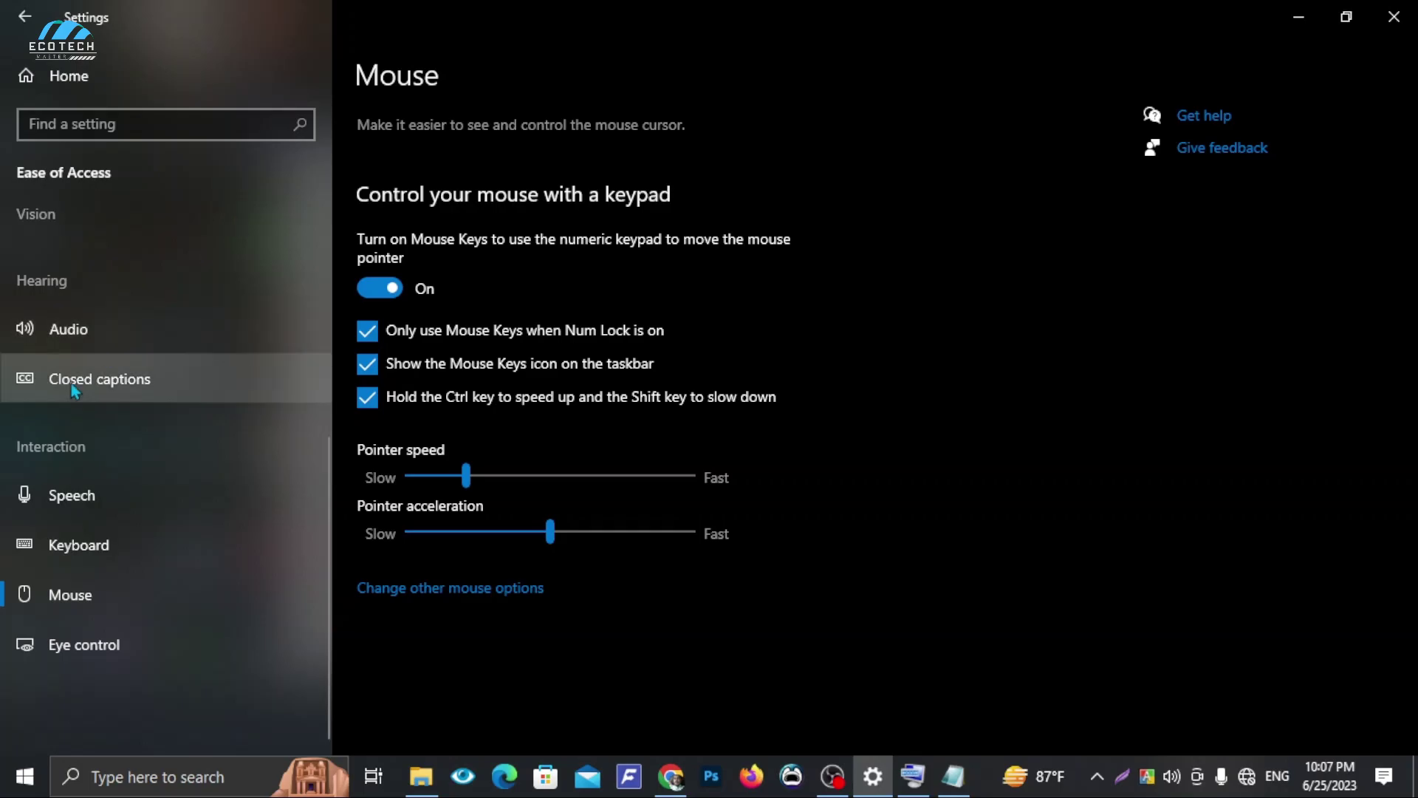
Review the Speech, Mouse, Eye control and Display pages of the Ease of Access settings.
left_click(205, 522)
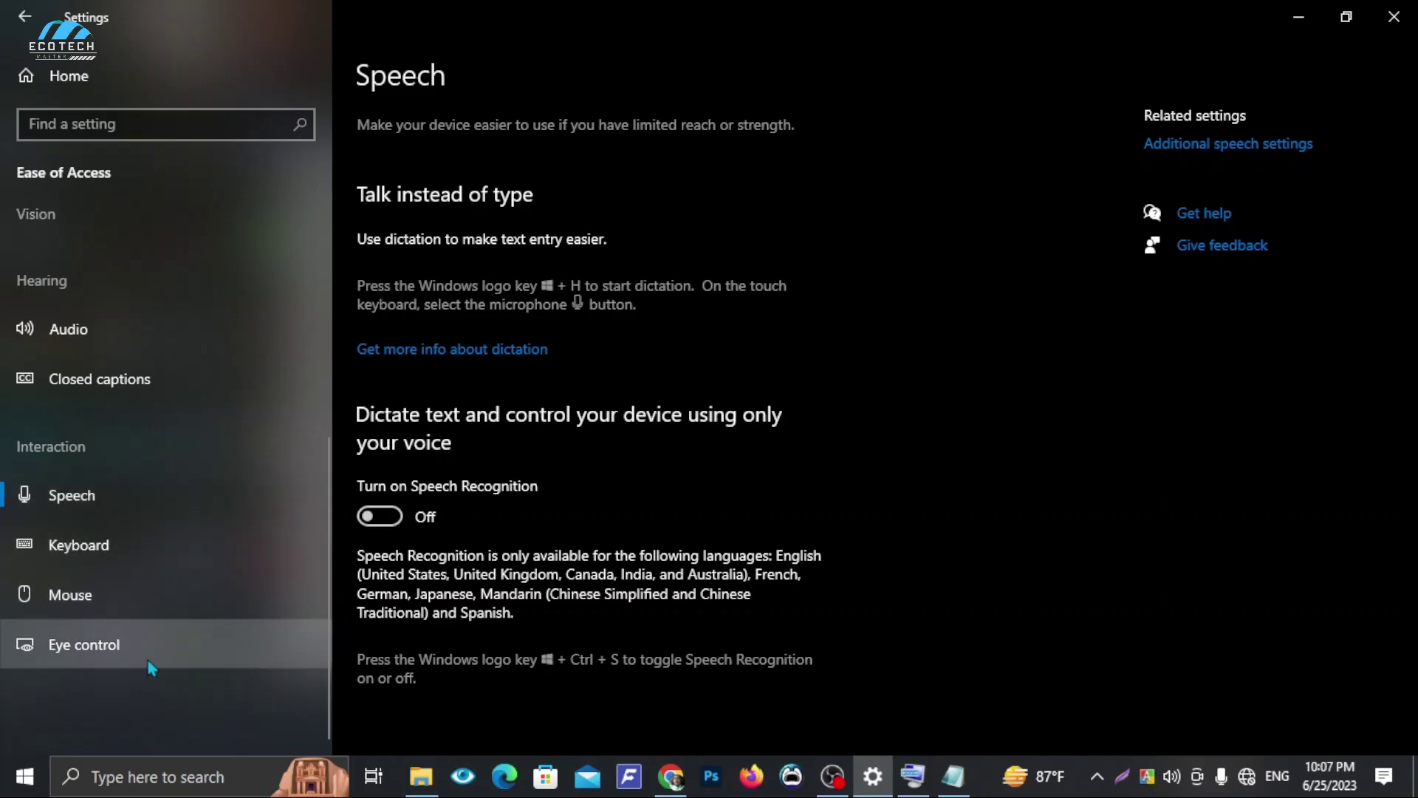
left_click(151, 617)
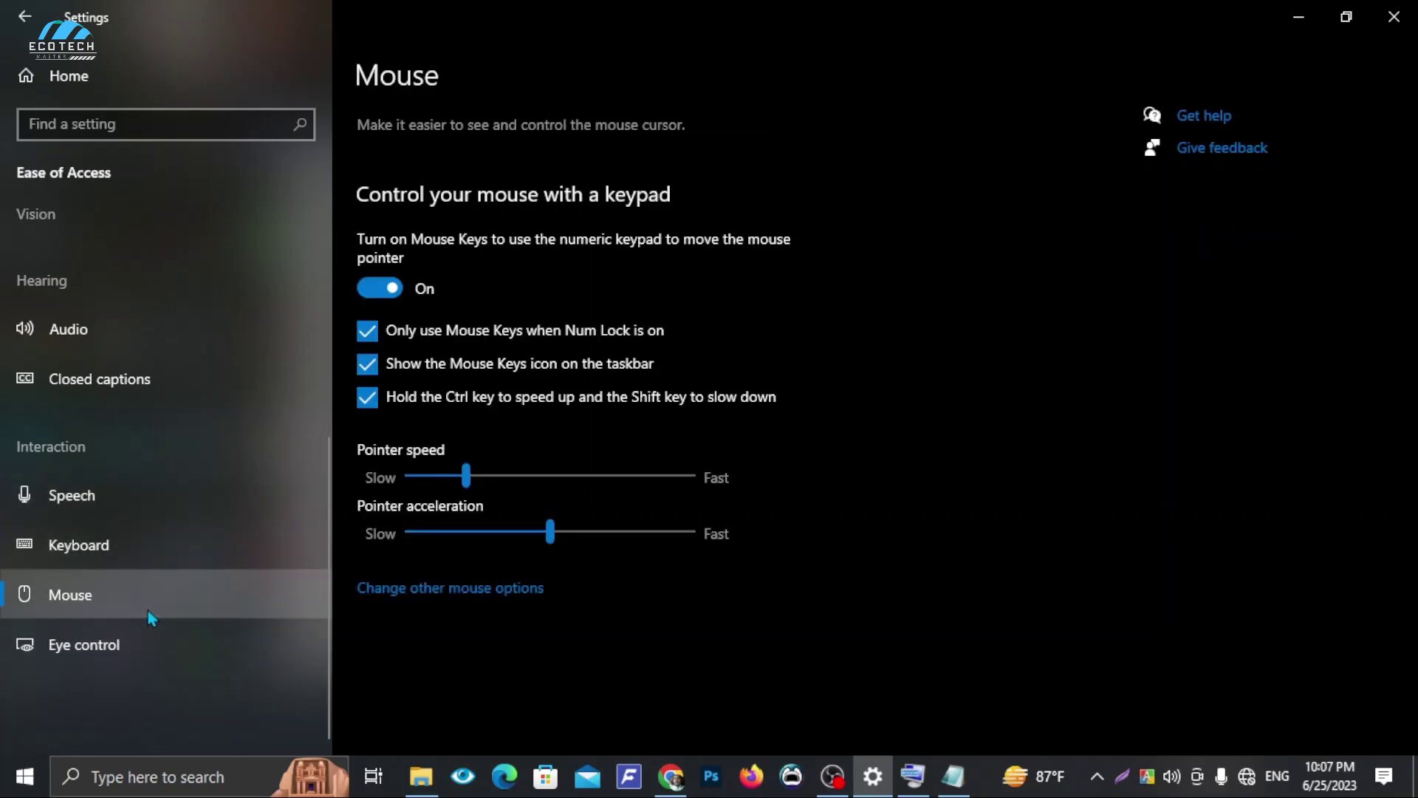
left_click(151, 665)
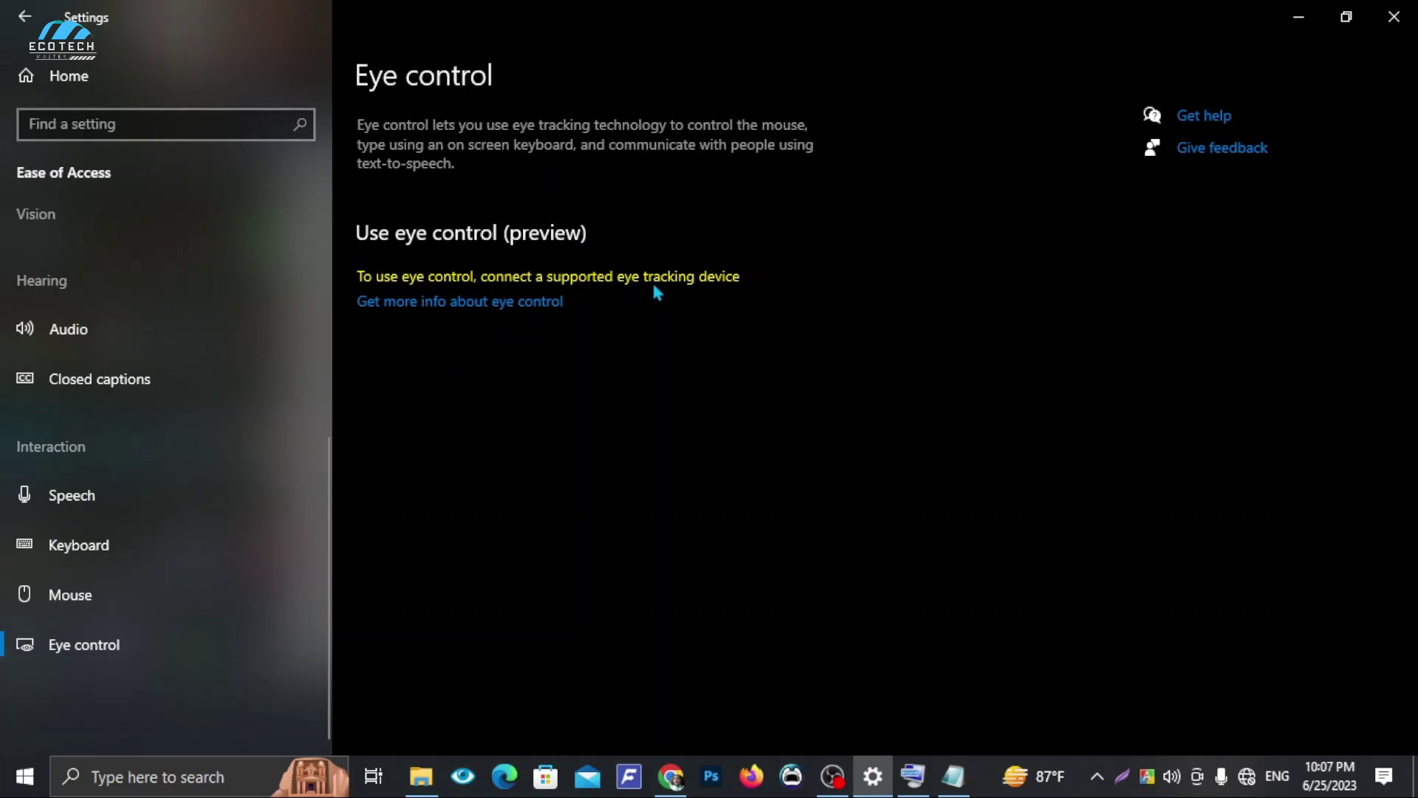
scroll(156, 454, "up", 5)
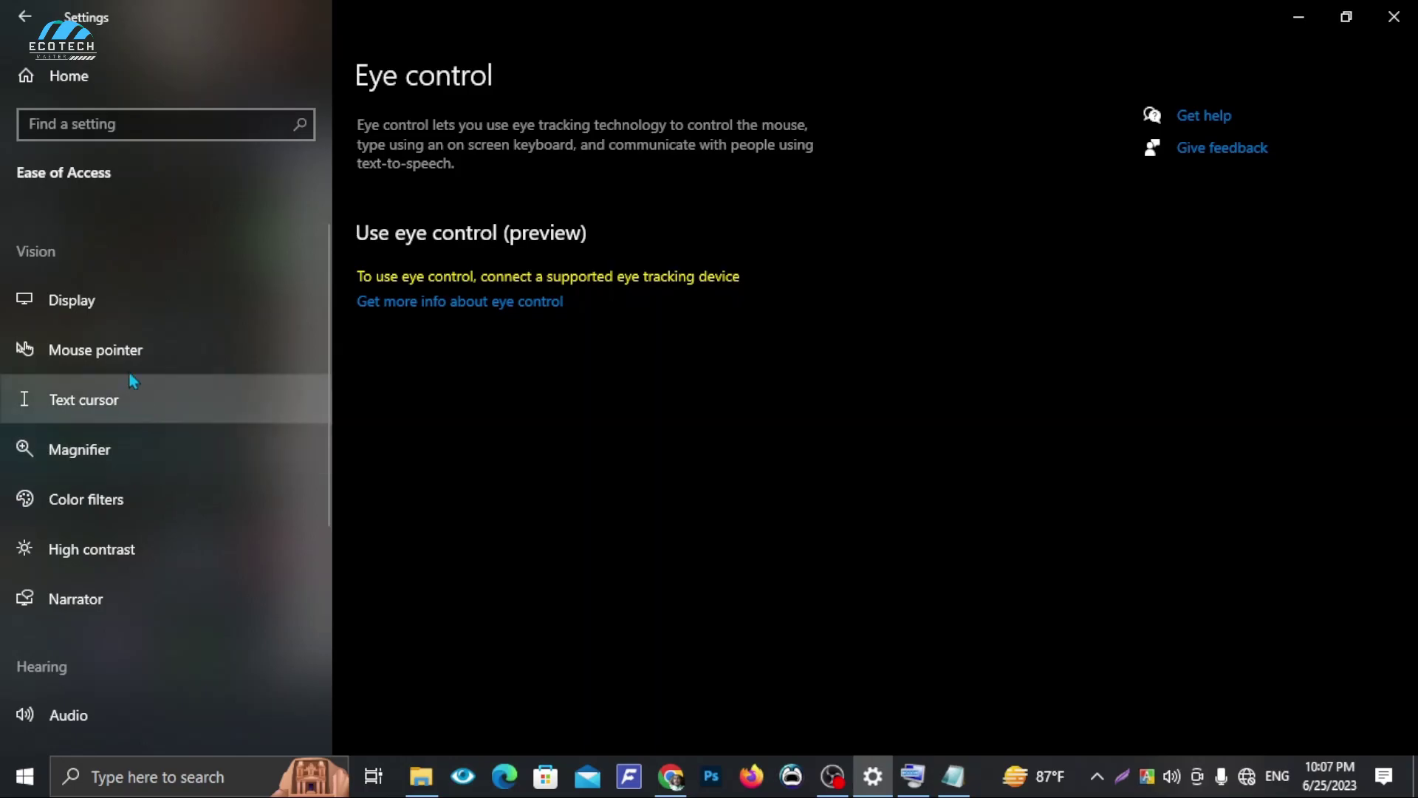
left_click(144, 305)
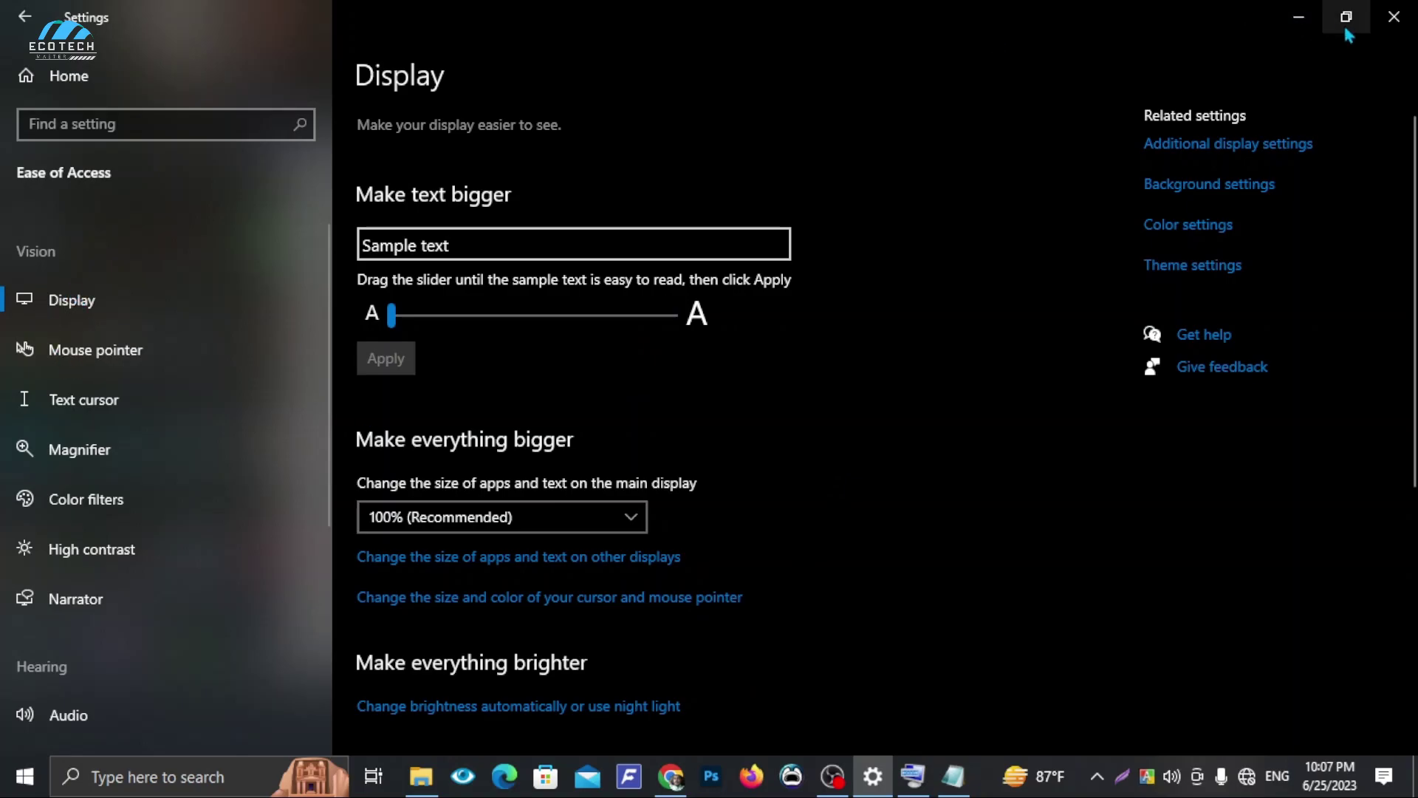
Close Settings, minimize Notepad and open the Personalization settings from the desktop.
left_click(1394, 16)
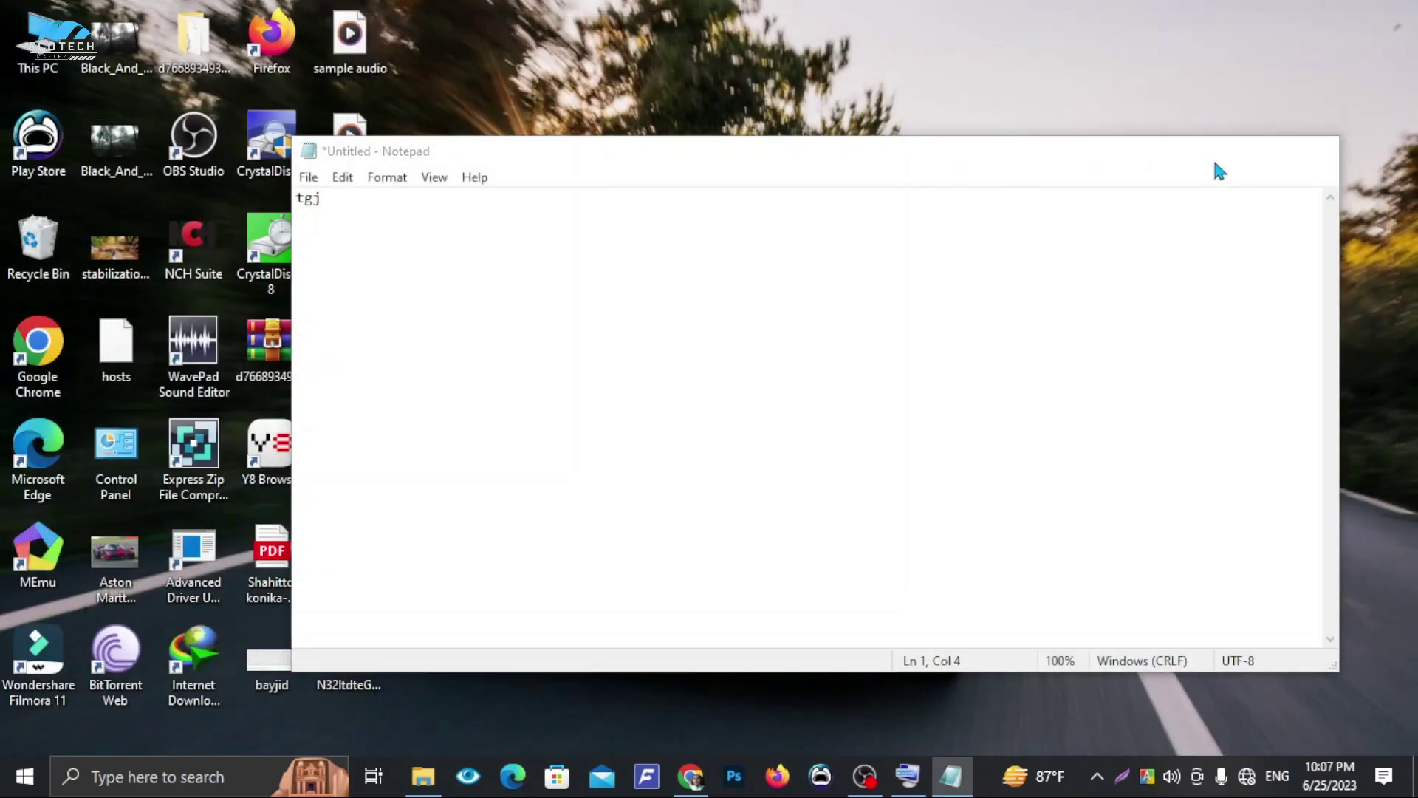
left_click(1218, 156)
right_click(709, 229)
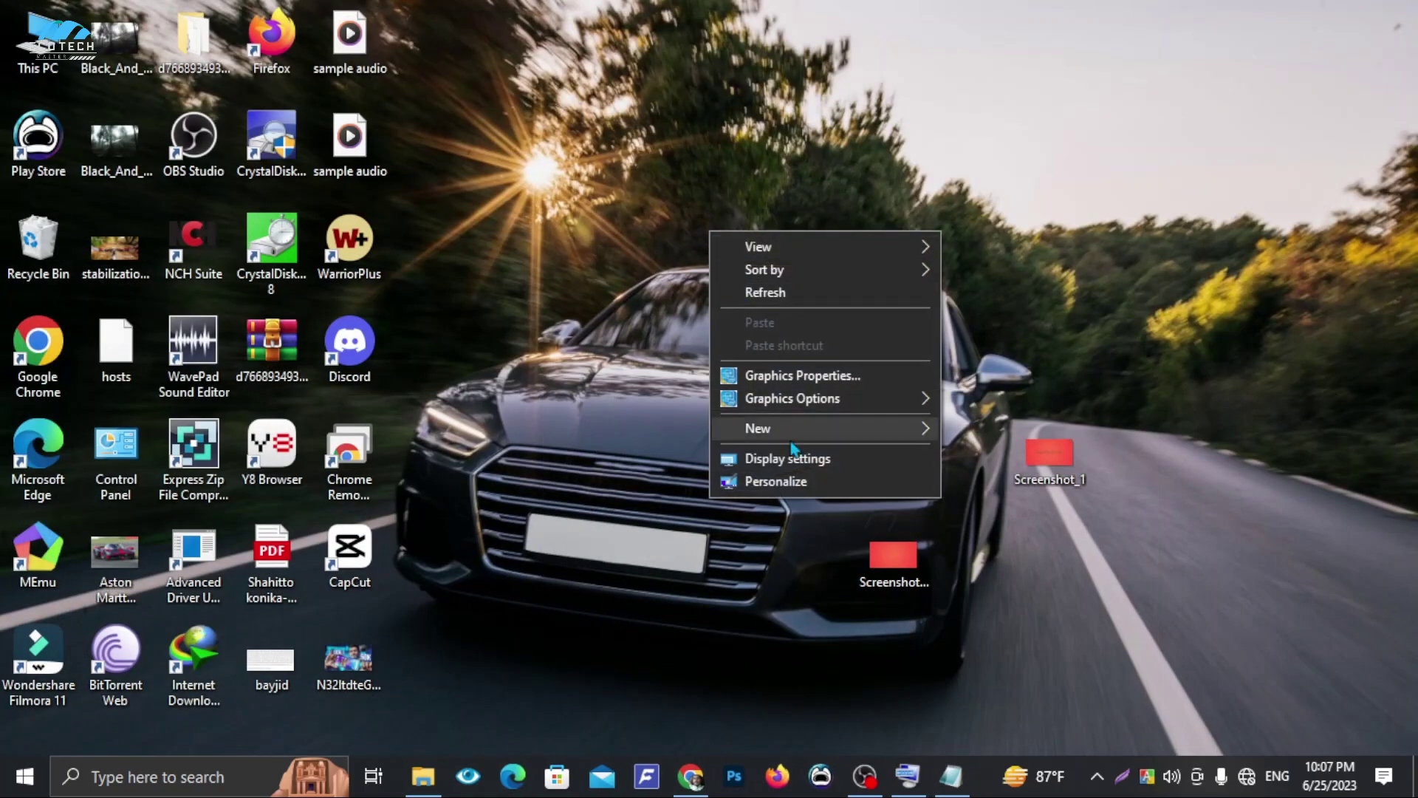
left_click(804, 483)
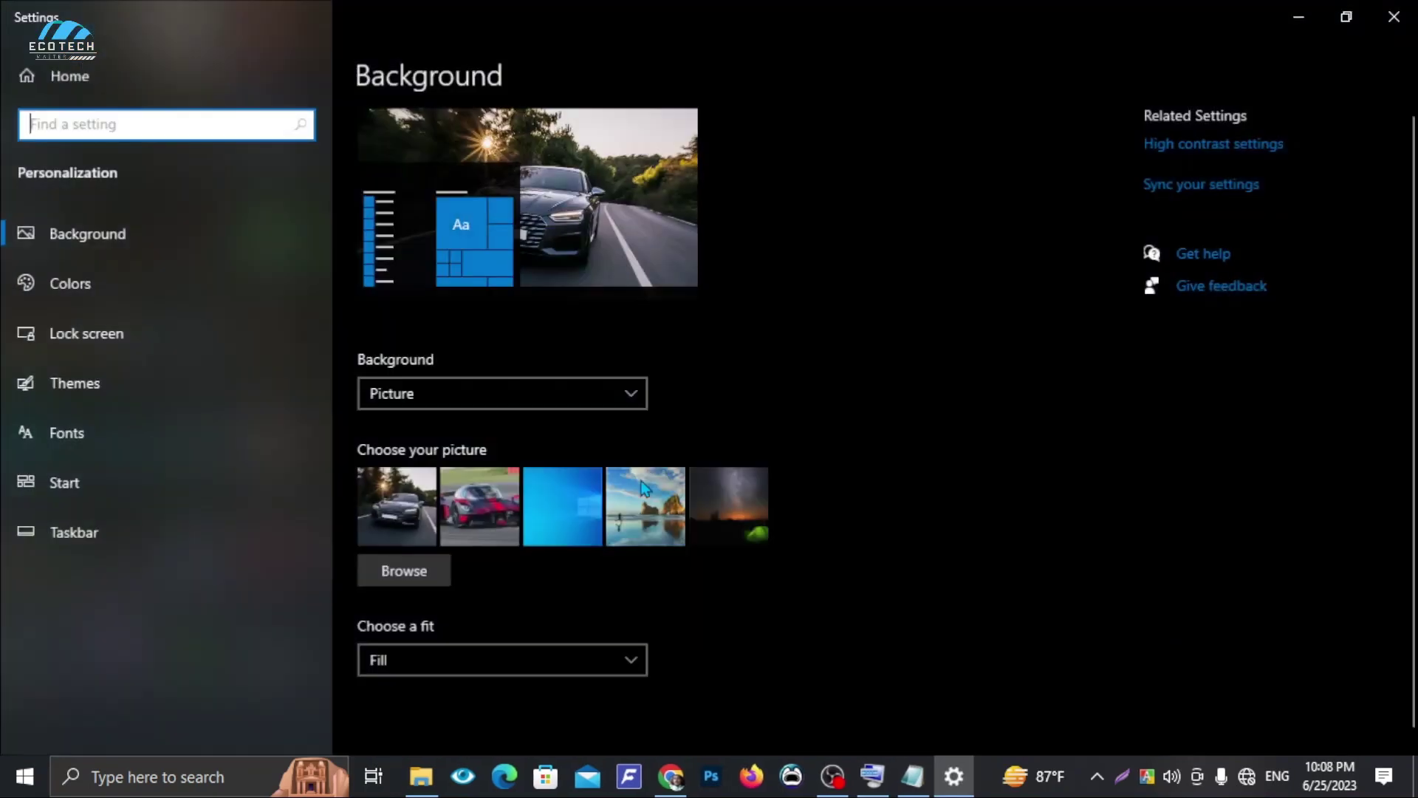
Go from the Themes page to the Colors settings and review the color mode, accent color and surface options.
left_click(68, 383)
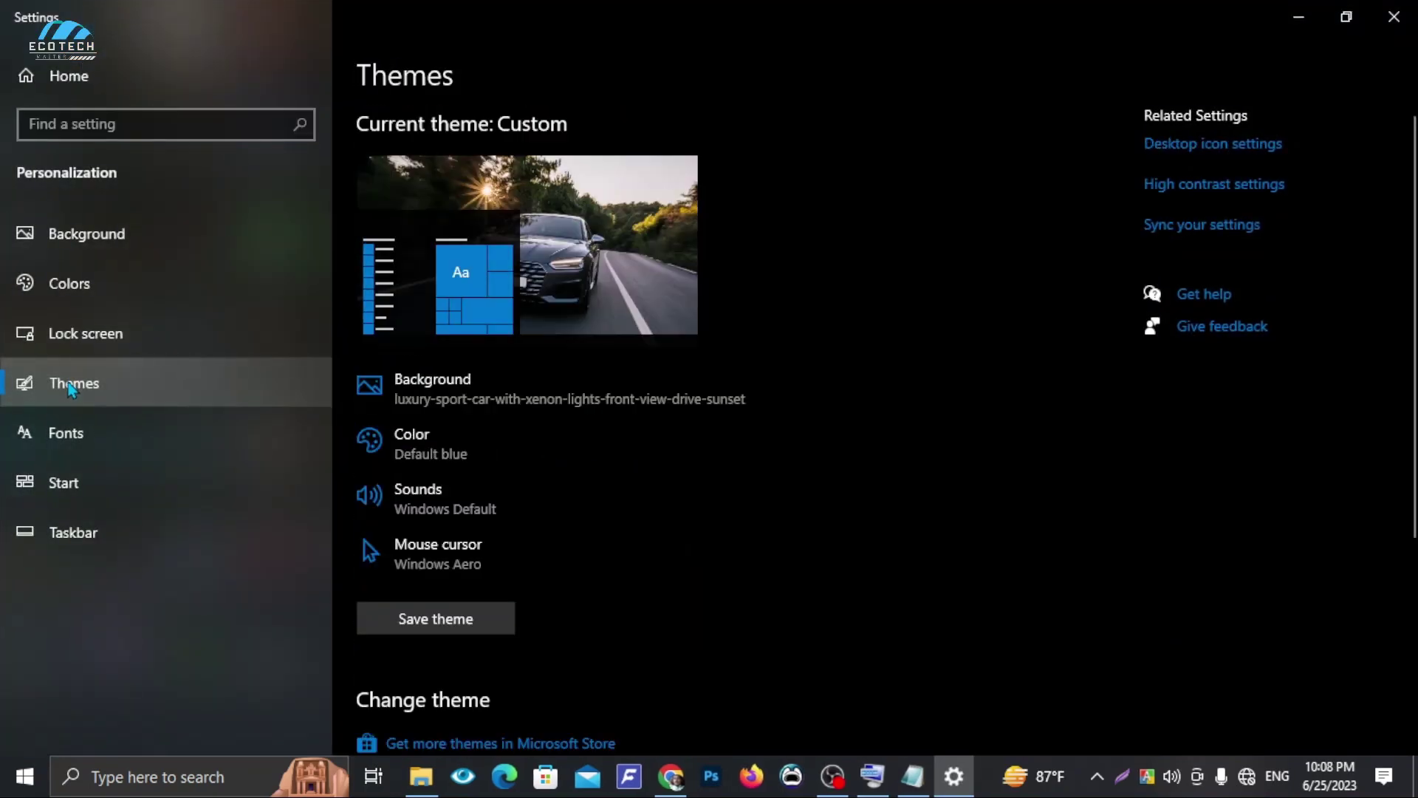
left_click(554, 468)
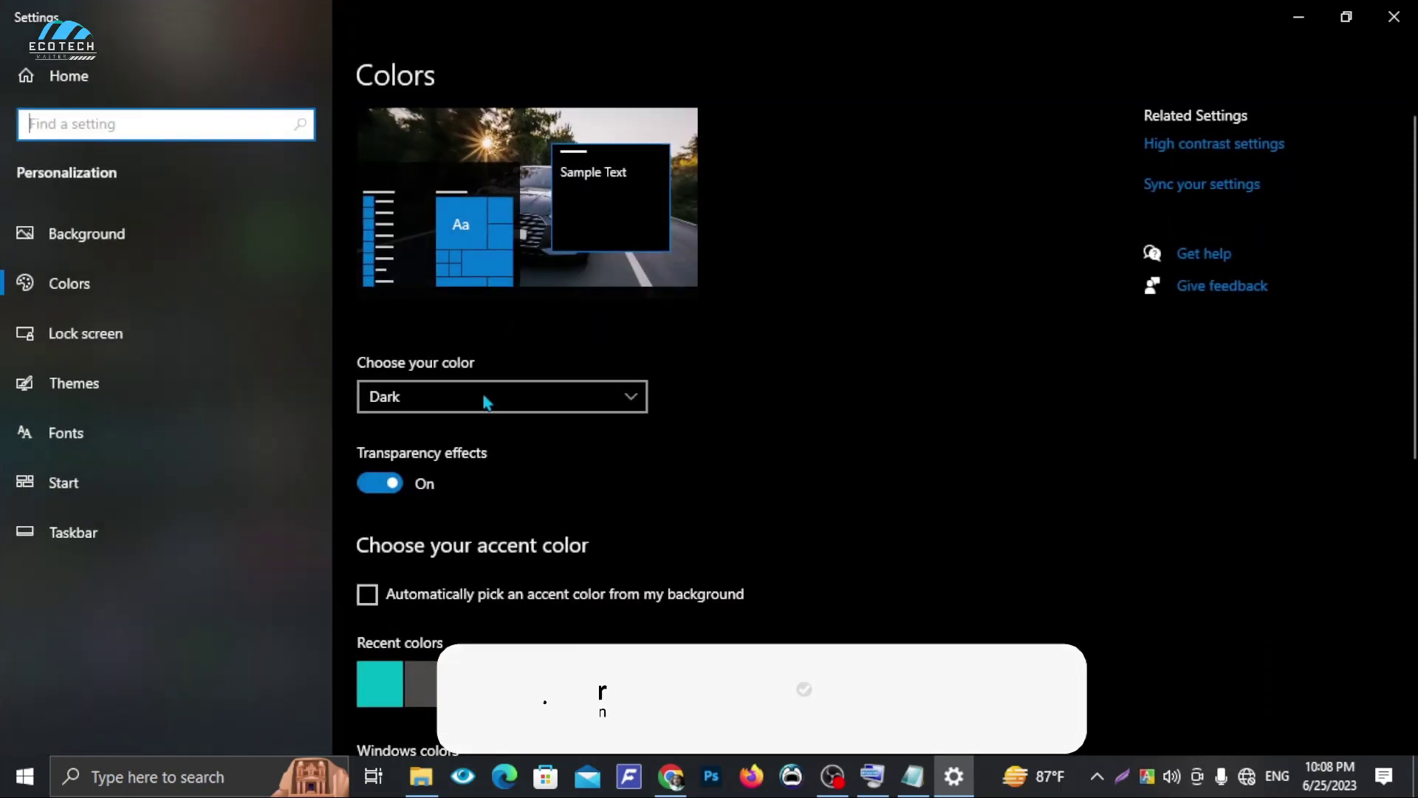
left_click(483, 397)
left_click(422, 404)
scroll(480, 413, "down", 1)
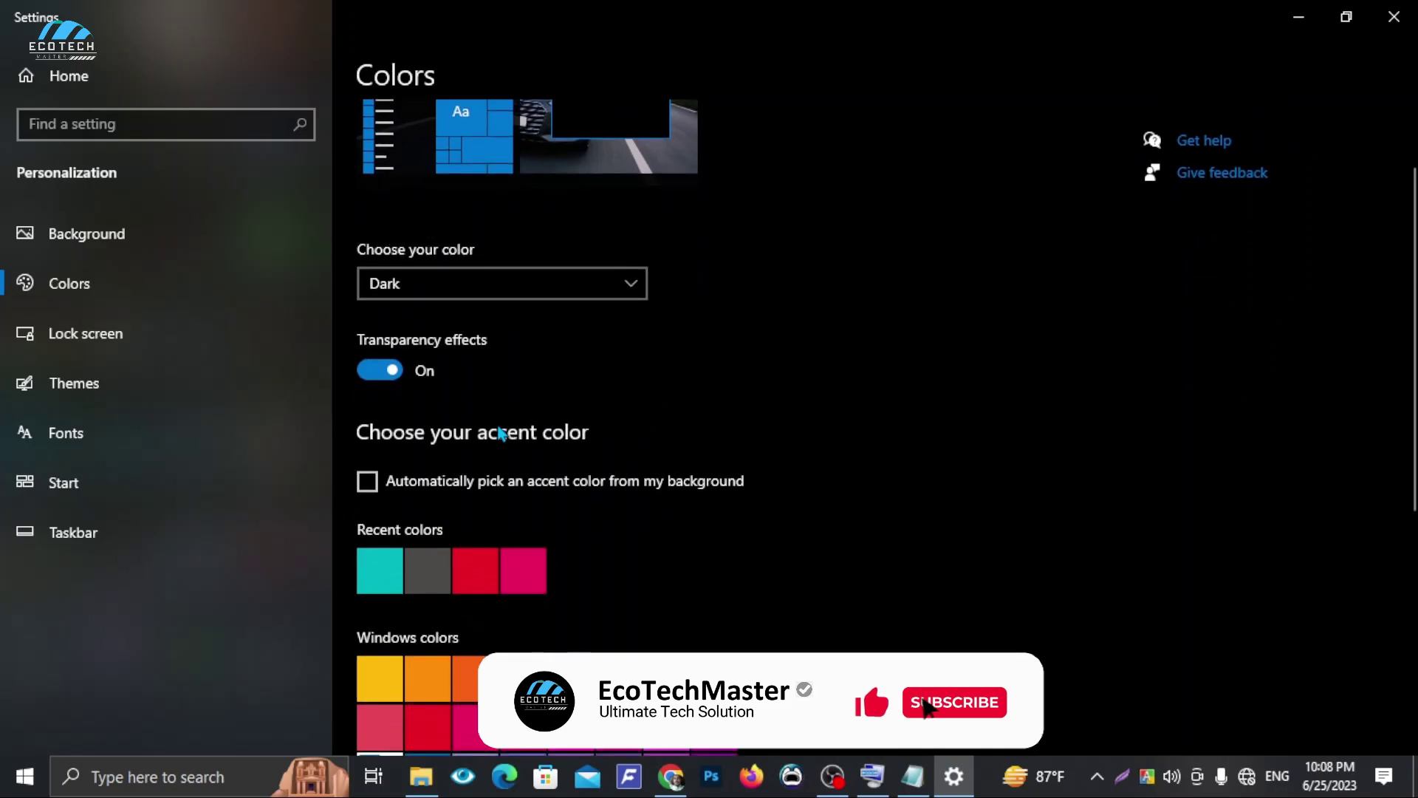
scroll(472, 377, "down", 3)
scroll(462, 310, "up", 3)
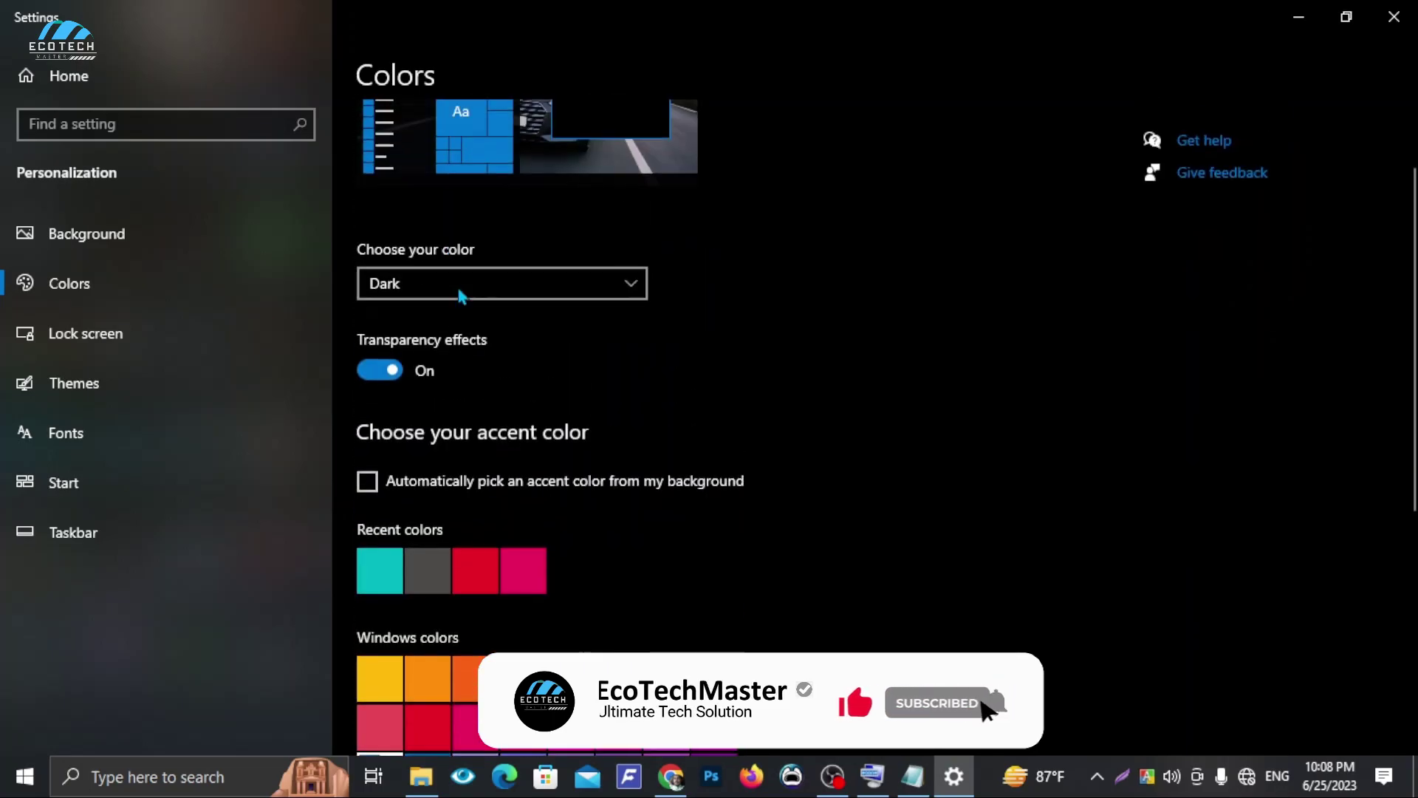
left_click(506, 278)
left_click(798, 263)
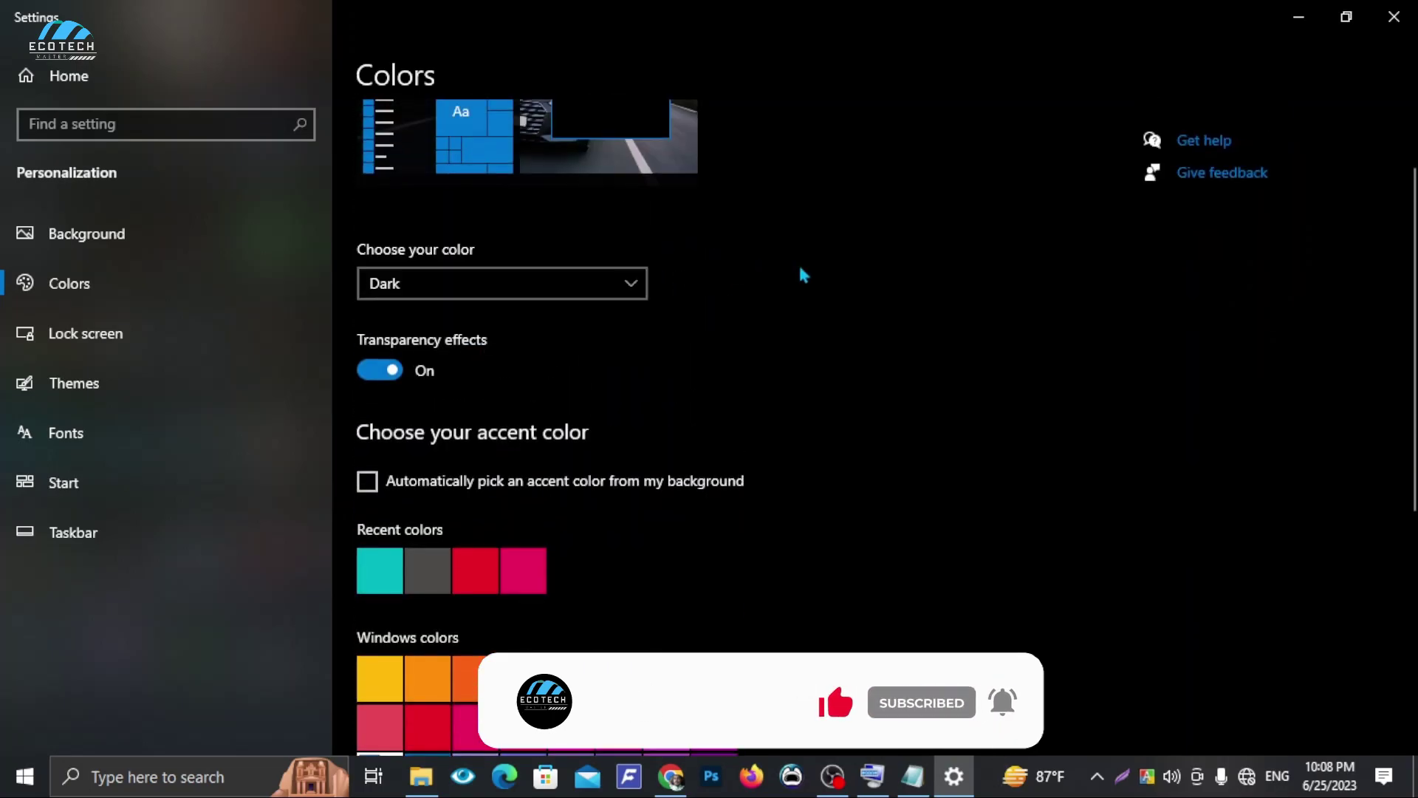
scroll(582, 321, "down", 6)
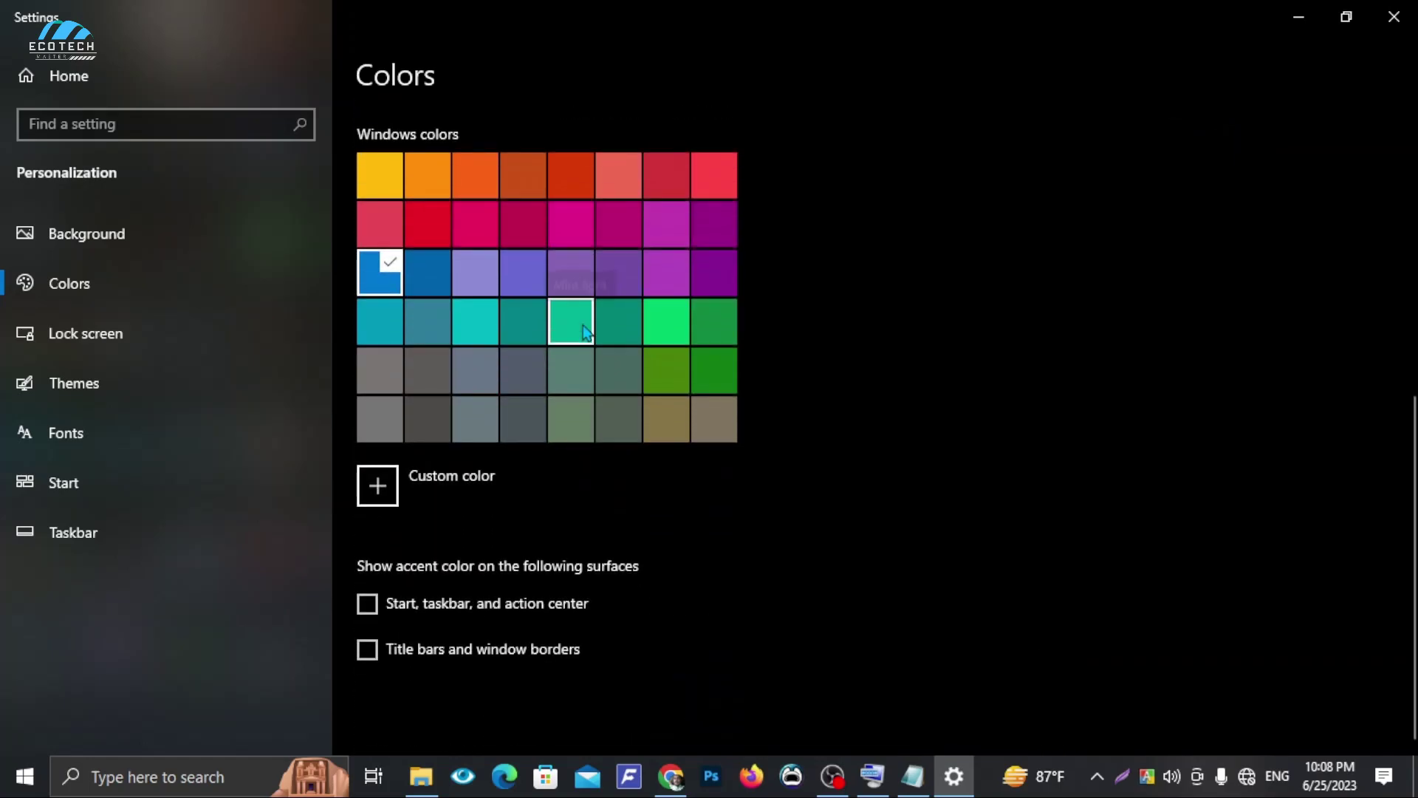
scroll(581, 321, "up", 6)
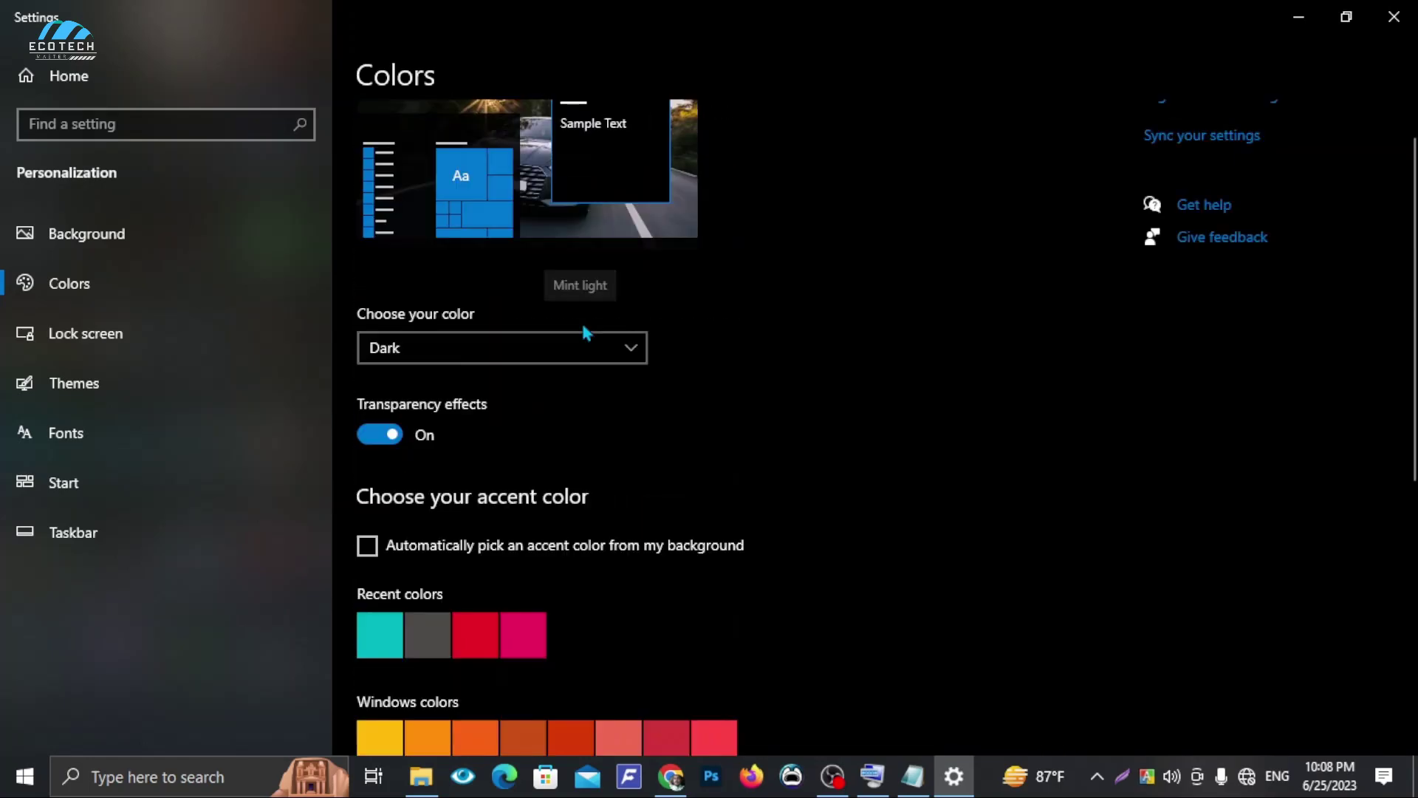
Review the background type, picture and fit options in the Background settings.
left_click(229, 254)
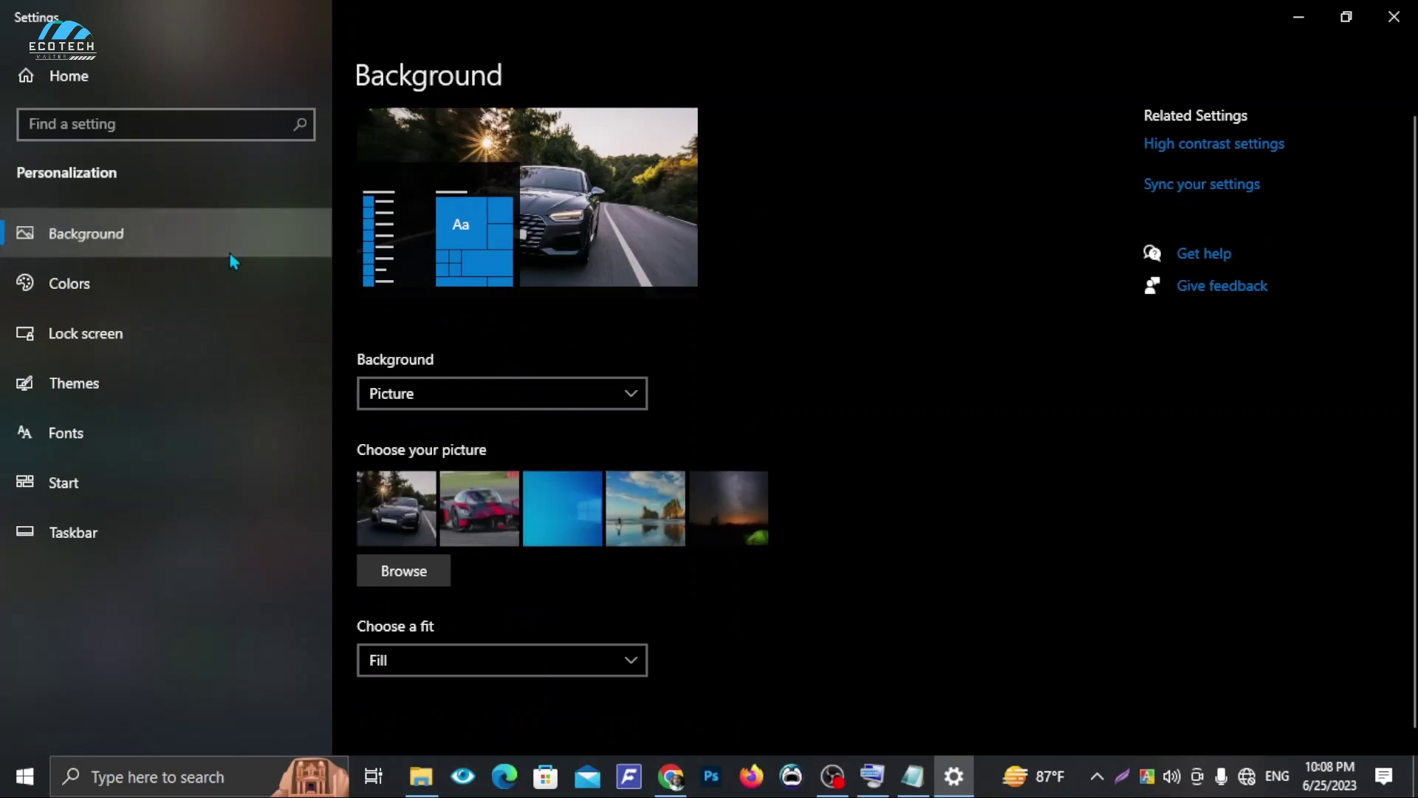
left_click(475, 396)
left_click(475, 402)
scroll(490, 591, "down", 1)
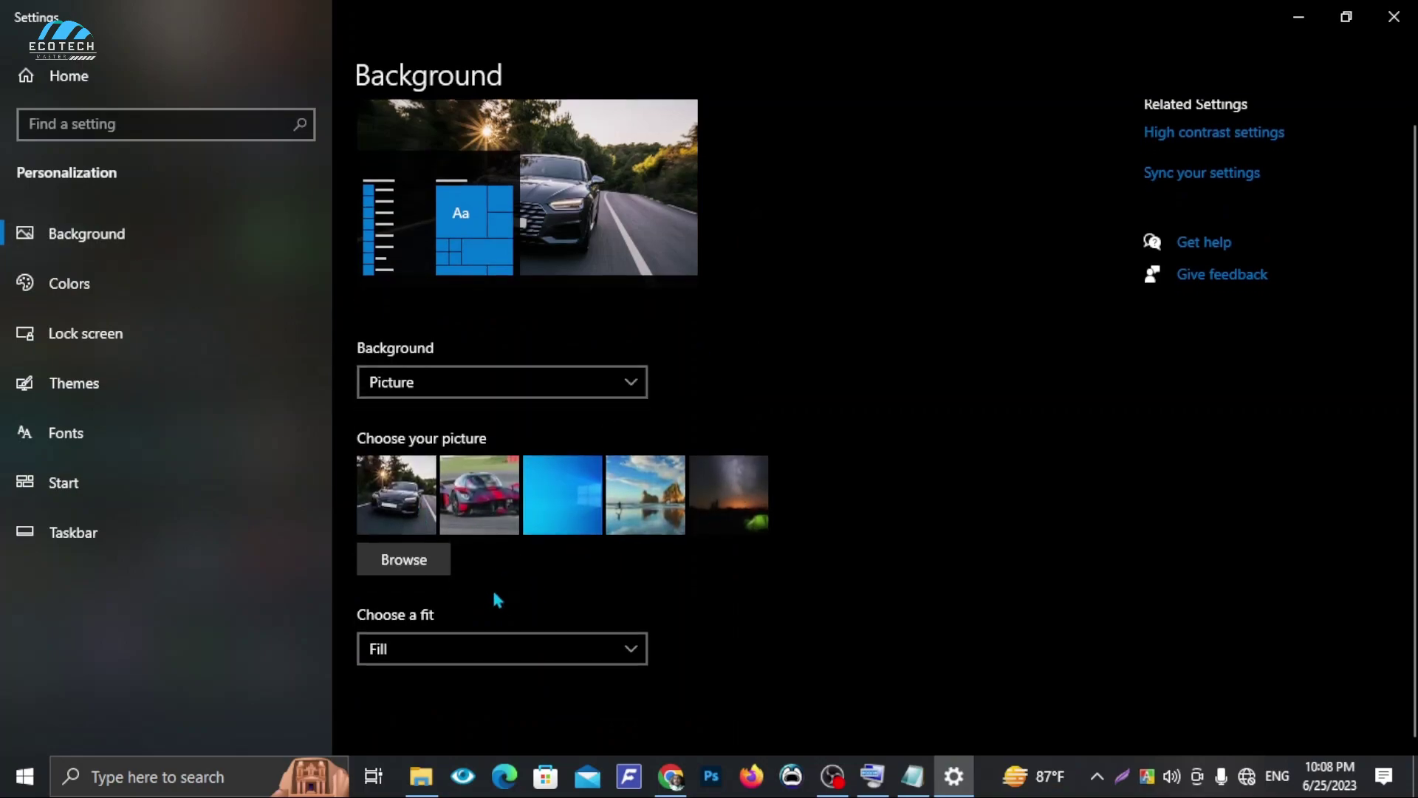
left_click(477, 650)
left_click(865, 604)
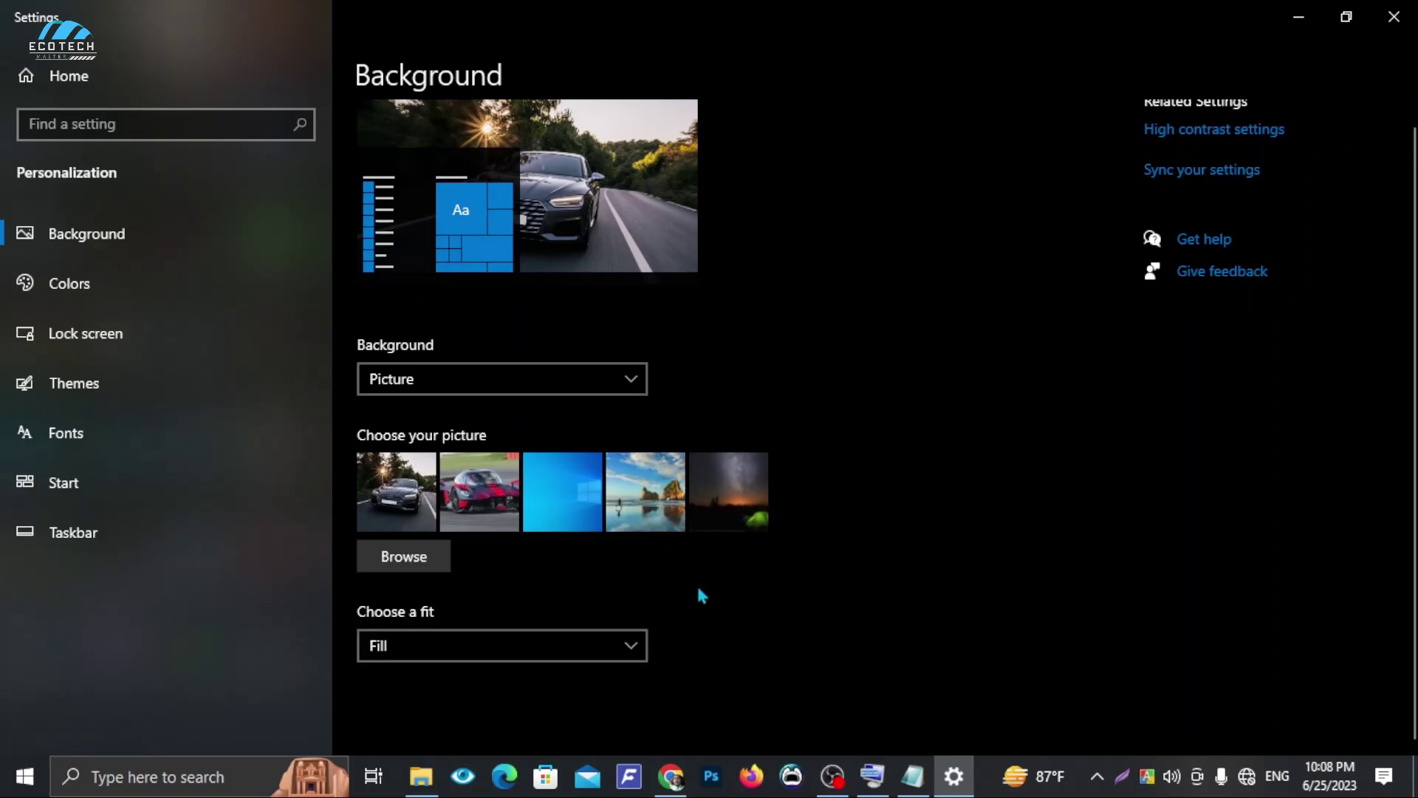
left_click(556, 640)
left_click(832, 517)
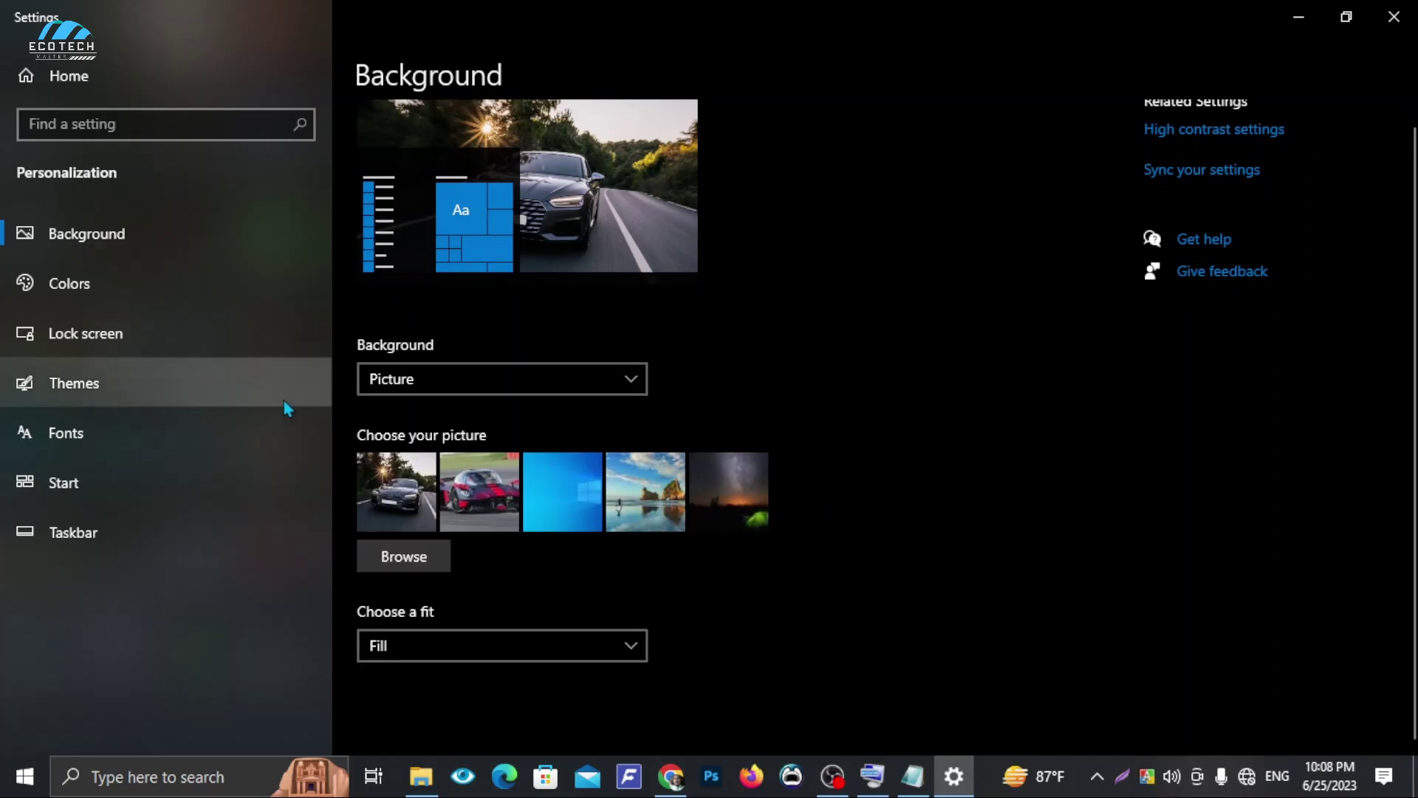
View the current theme's elements and the available themes on the Themes page.
left_click(149, 384)
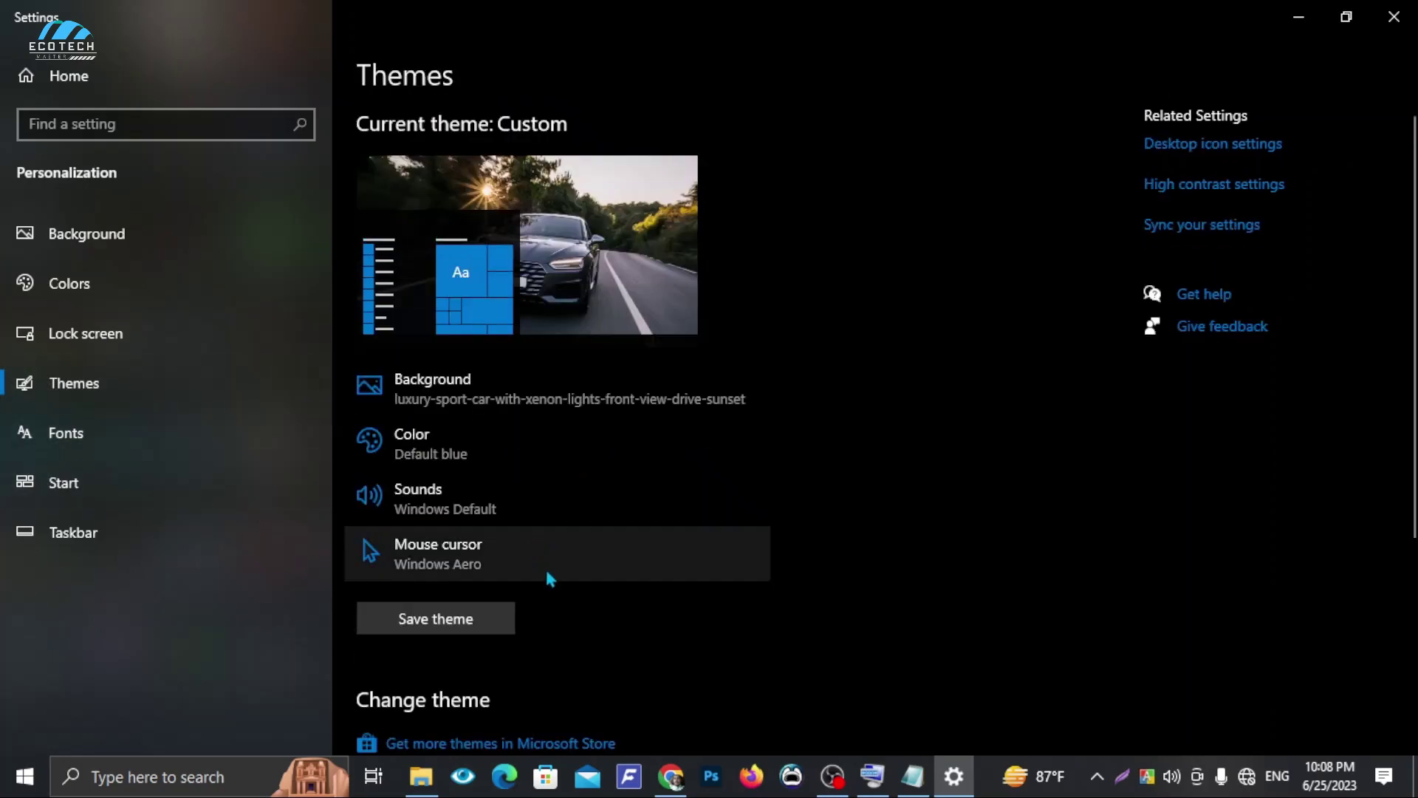
scroll(406, 491, "down", 3)
scroll(411, 489, "down", 2)
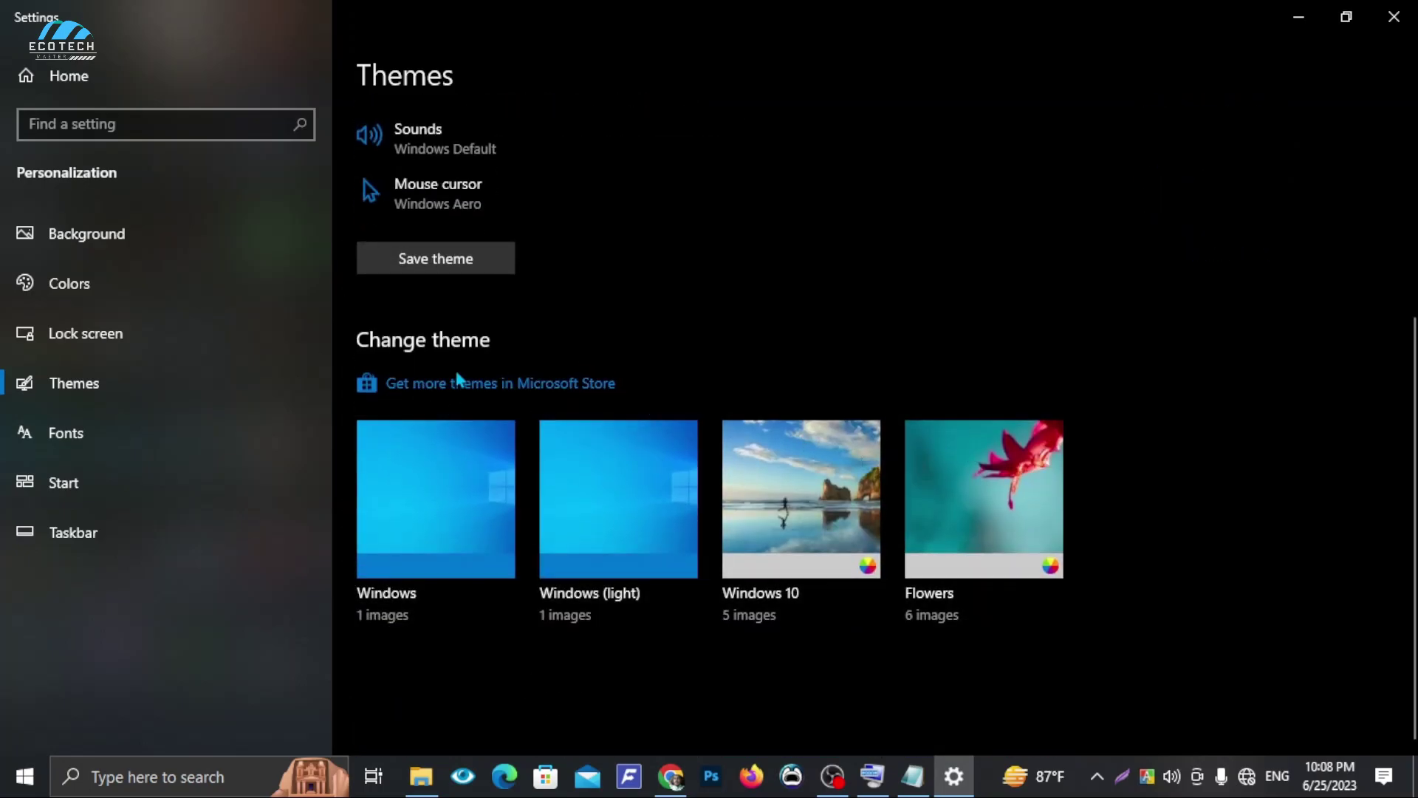
scroll(458, 381, "up", 5)
Review the Start personalization options and check the current Start menu layout.
left_click(155, 482)
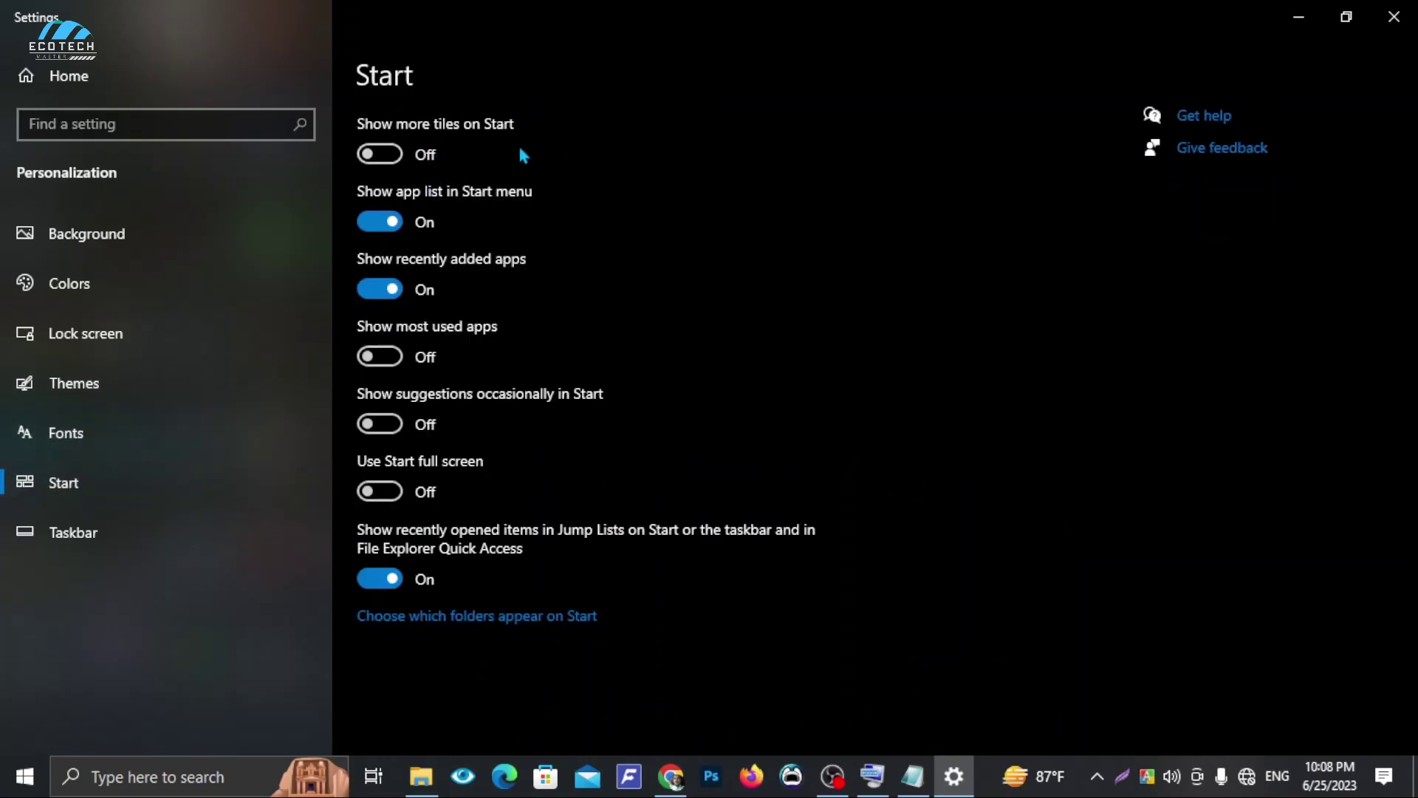
left_click(24, 776)
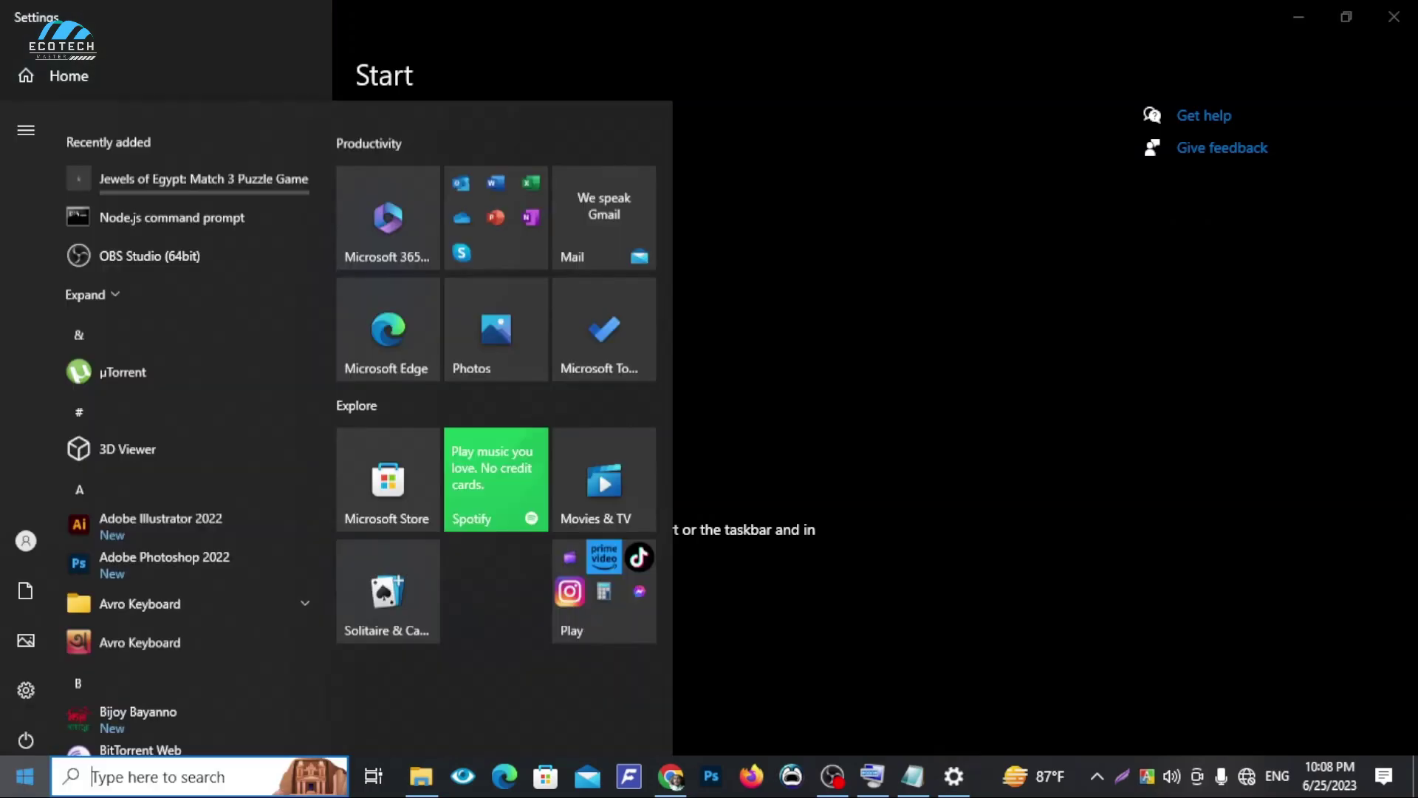
left_click(809, 287)
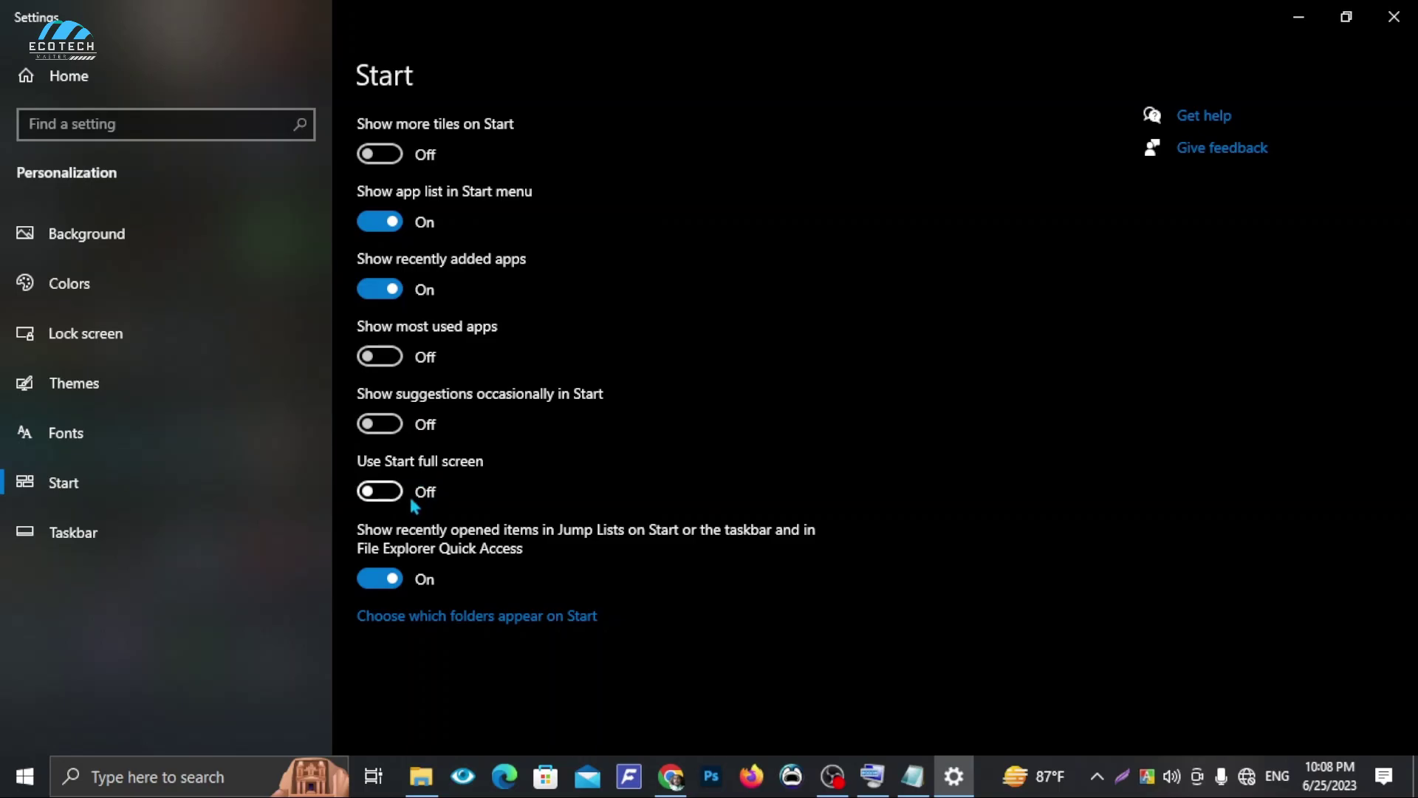
In the Taskbar settings, lock the taskbar and try out small taskbar buttons before turning them back off.
left_click(158, 529)
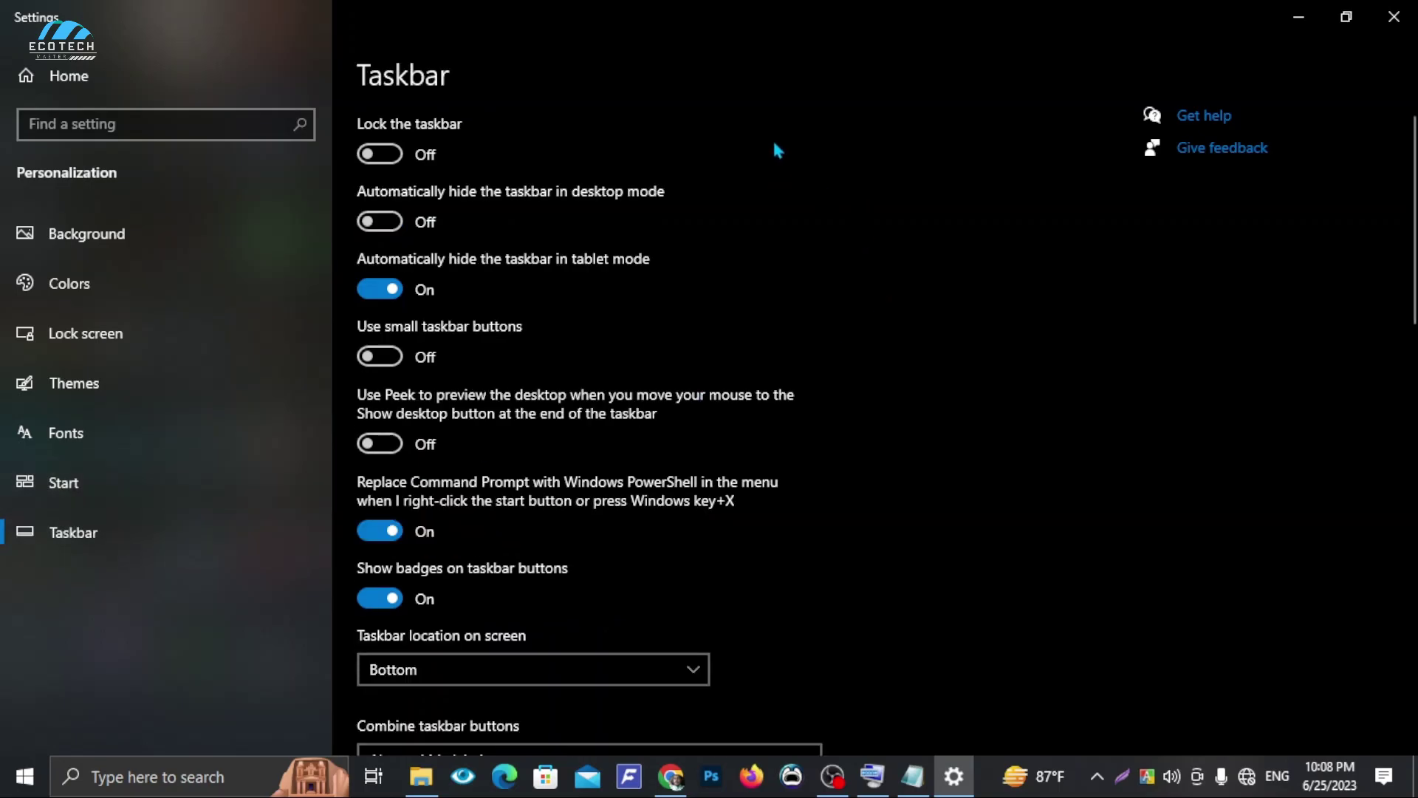
mouse_move(1022, 757)
left_mouse_down()
mouse_move(1081, 506)
mouse_move(1071, 611)
mouse_move(1022, 762)
left_mouse_up()
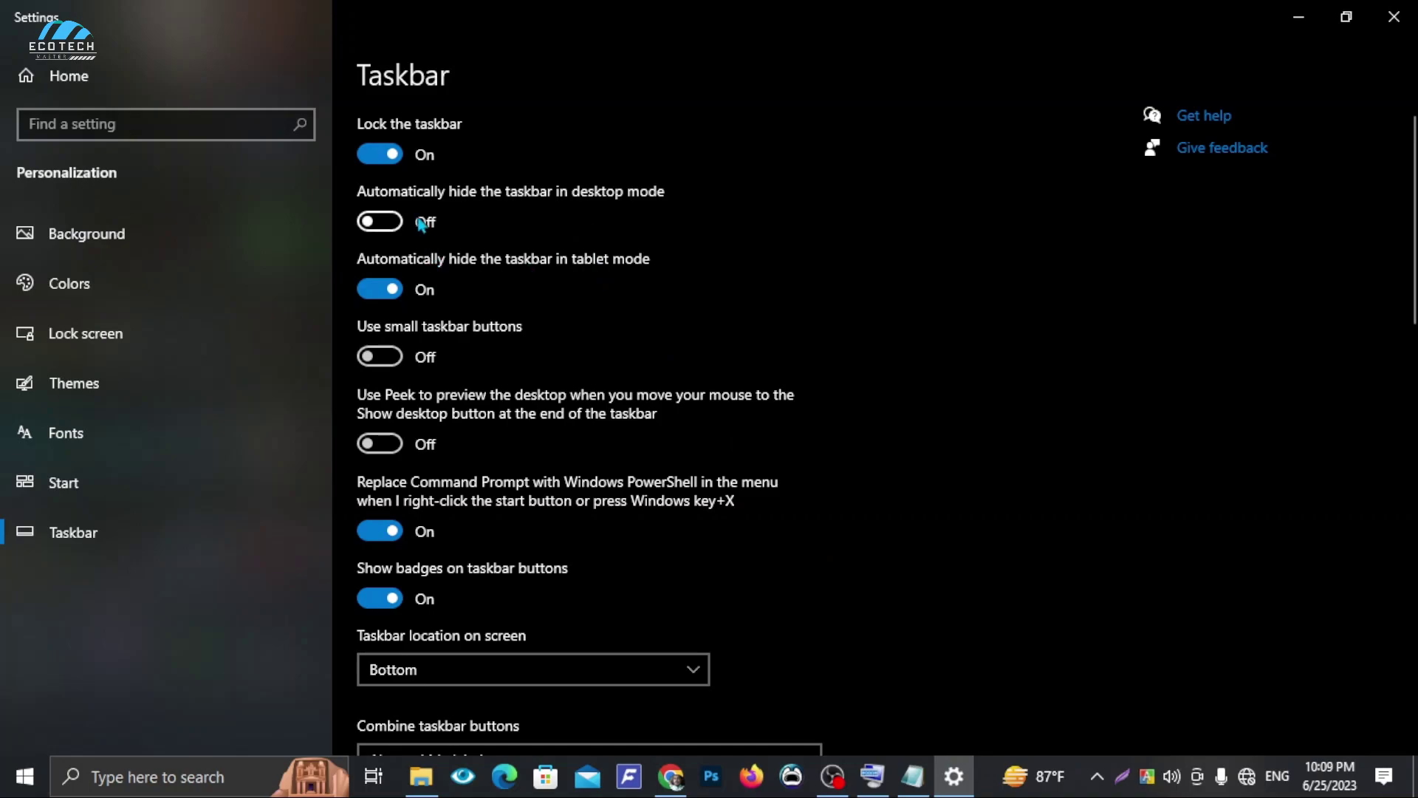
left_click(392, 358)
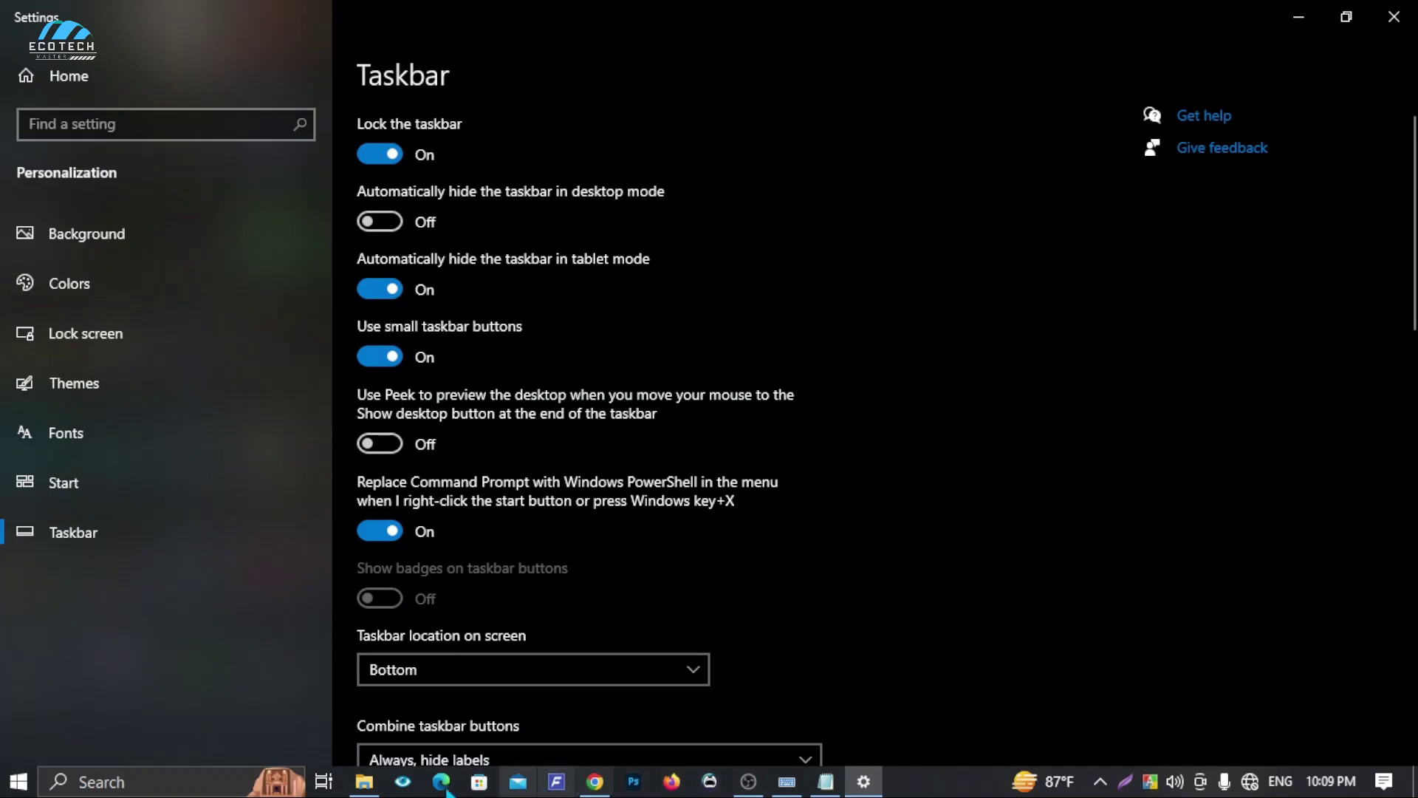
left_click(384, 360)
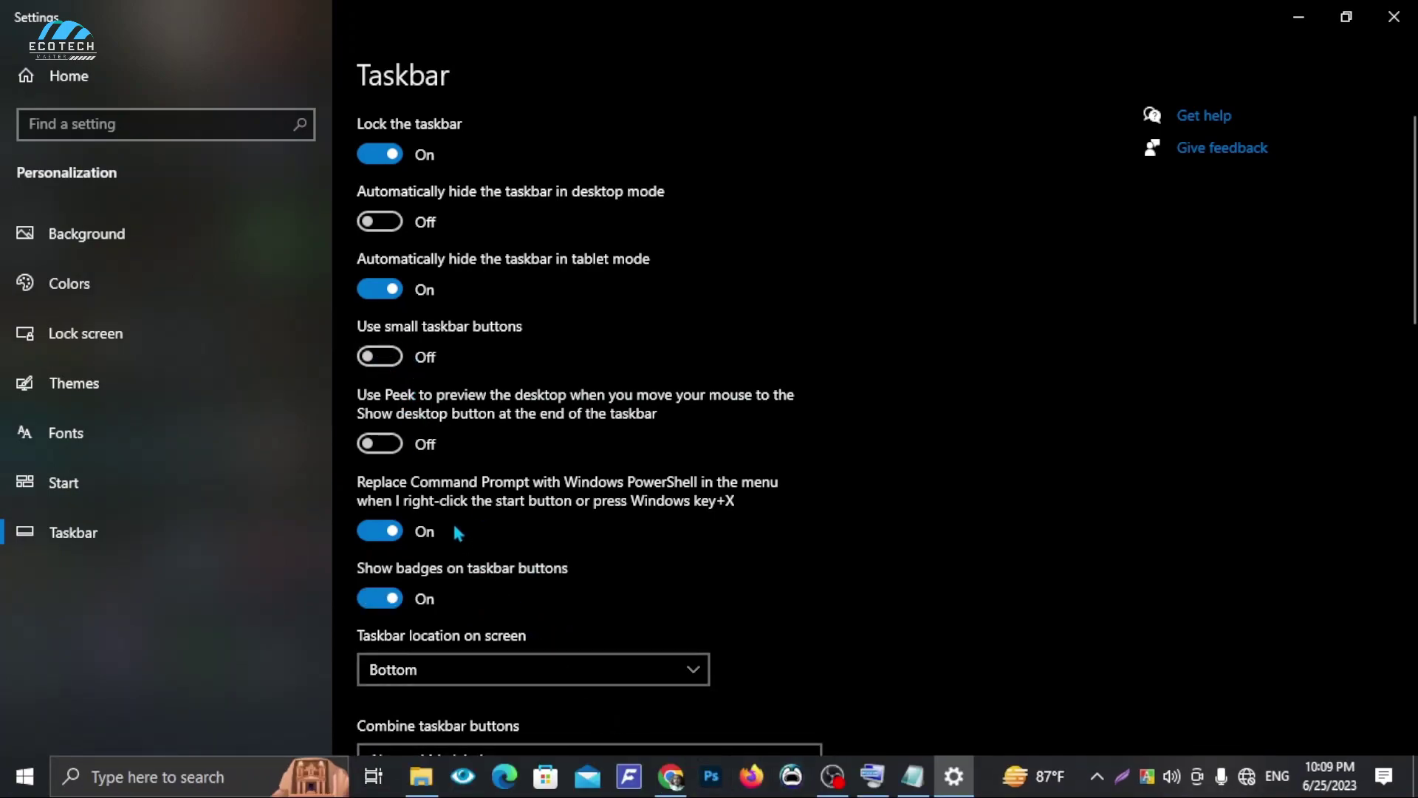
scroll(458, 532, "down", 5)
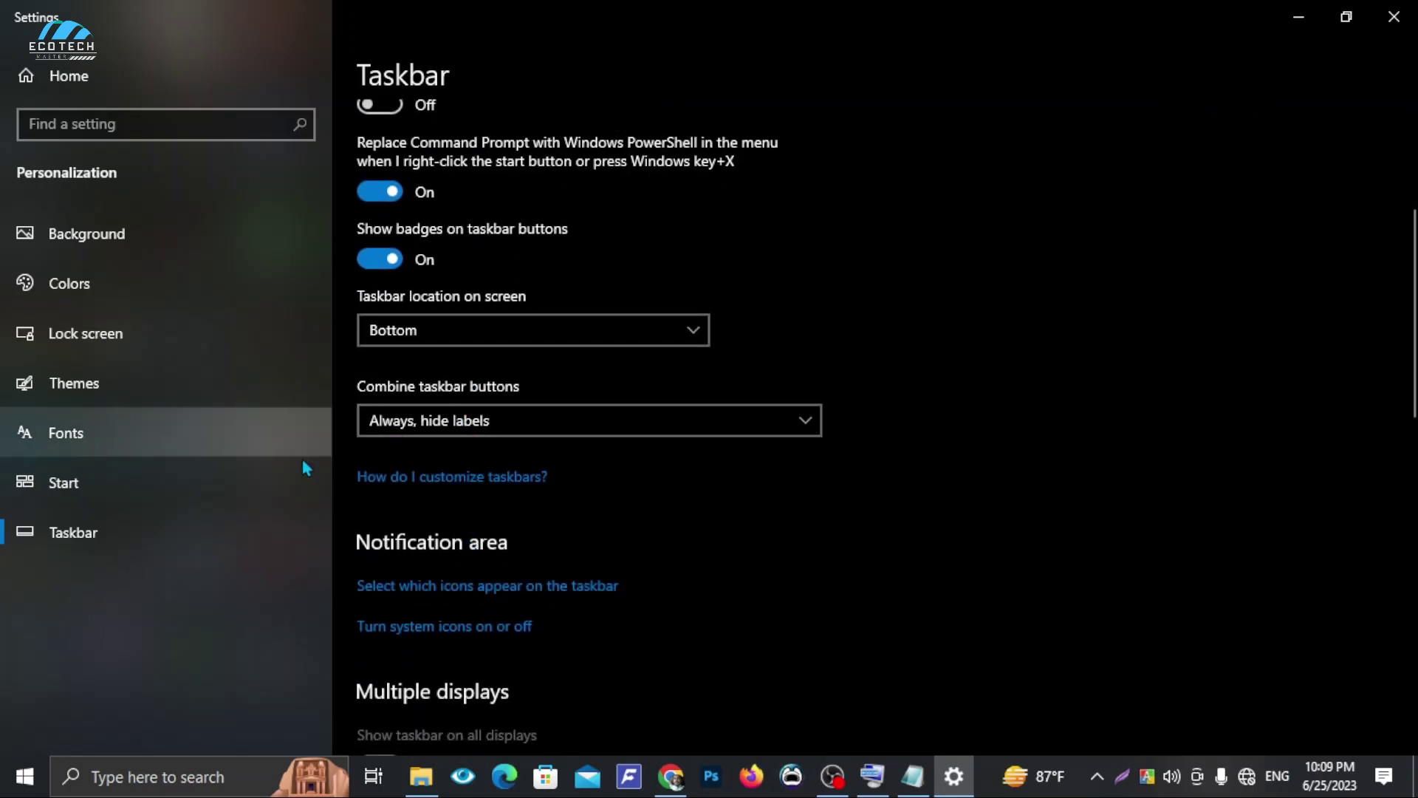
Try combining taskbar buttons with "When taskbar is full" and "Never", and restore "Always, hide labels".
left_click(411, 421)
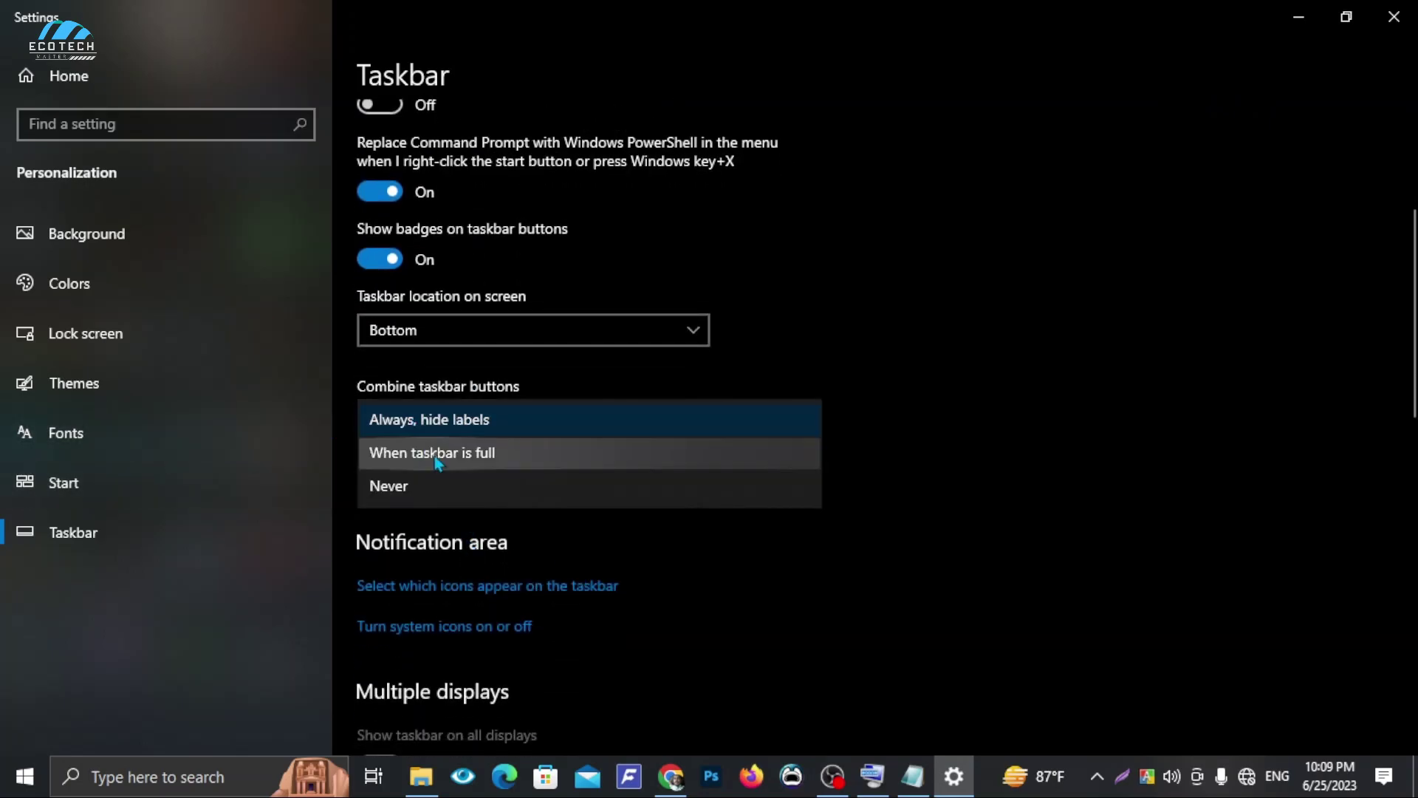
left_click(490, 464)
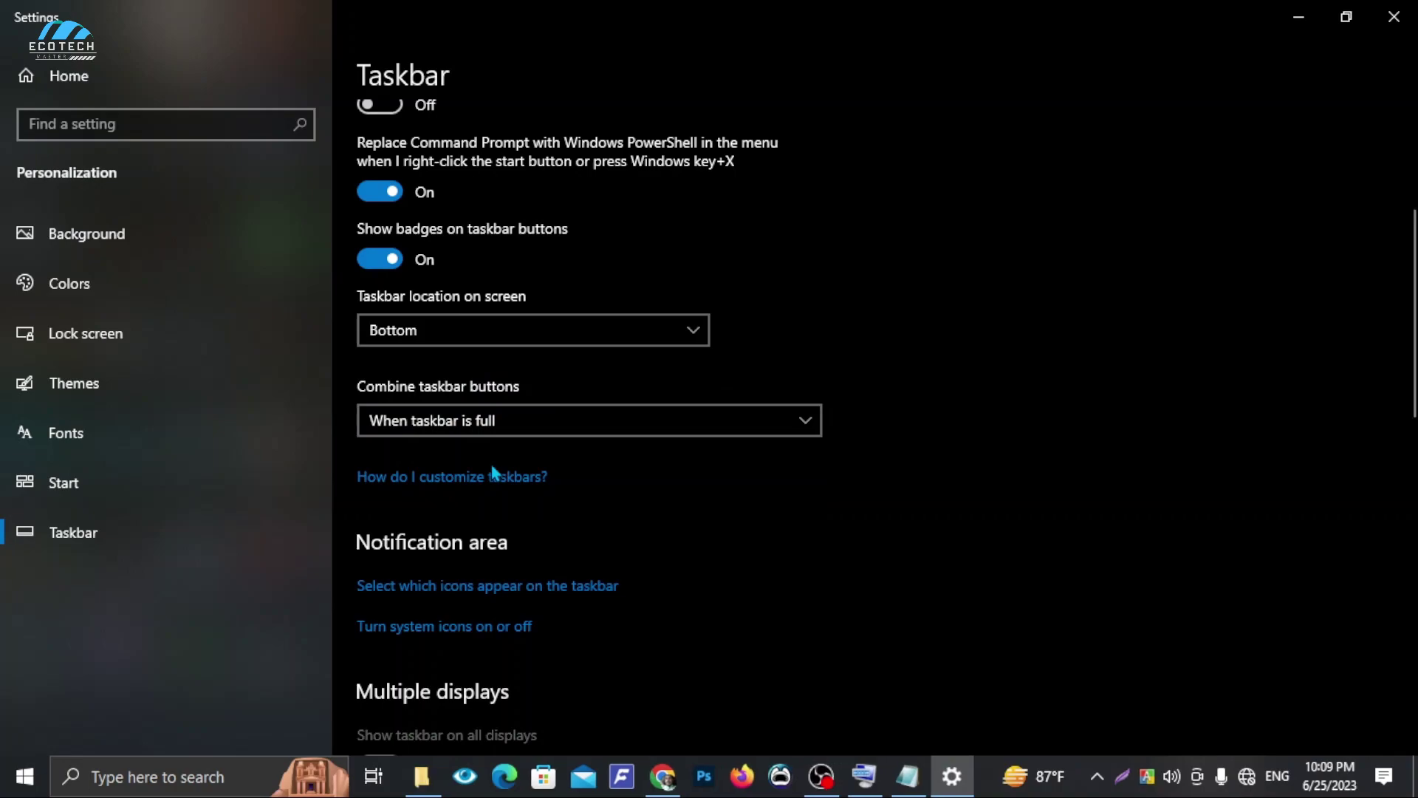
left_click(523, 433)
left_click(475, 467)
left_click(513, 419)
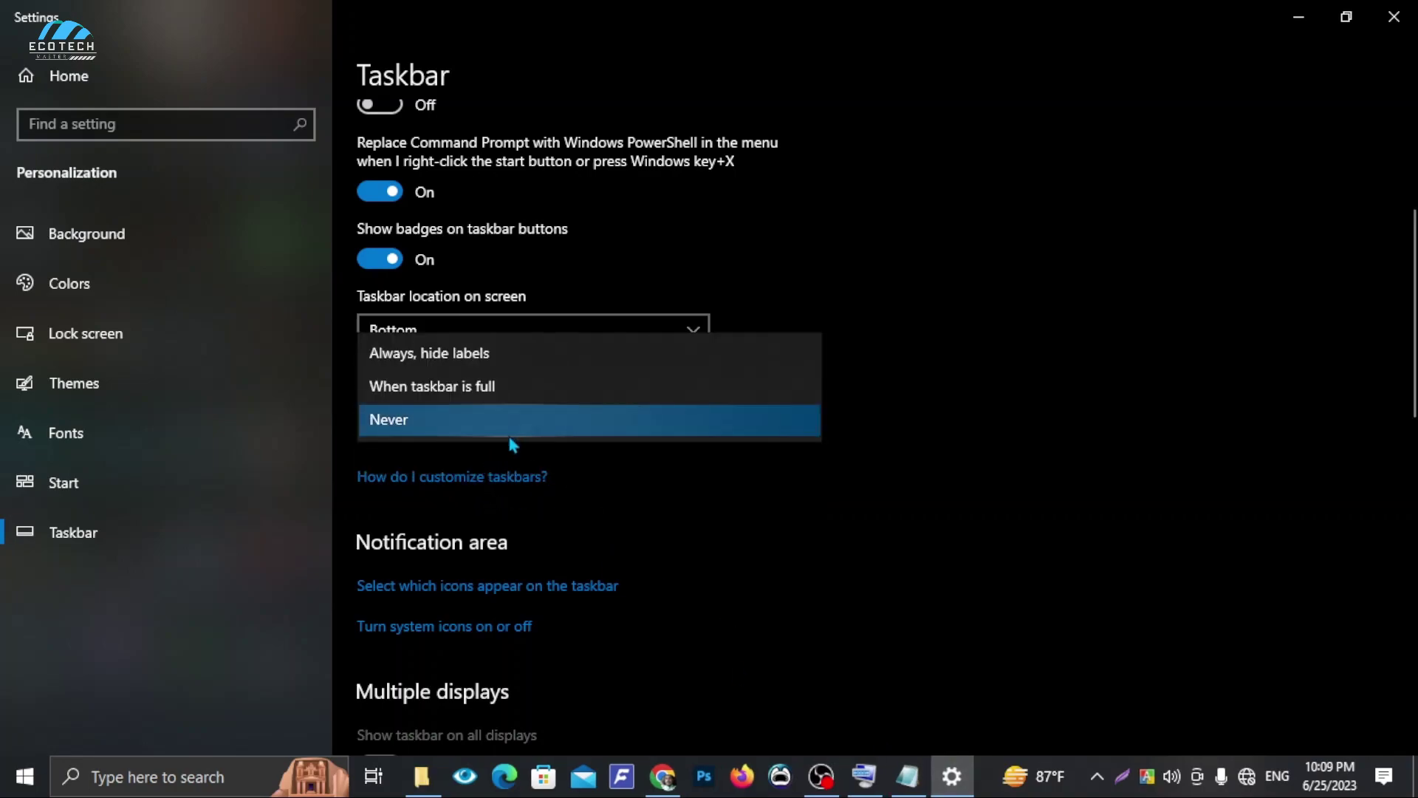
left_click(502, 365)
Review the remaining Taskbar settings for the notification area, multiple displays, news and interests, and People.
scroll(568, 504, "down", 5)
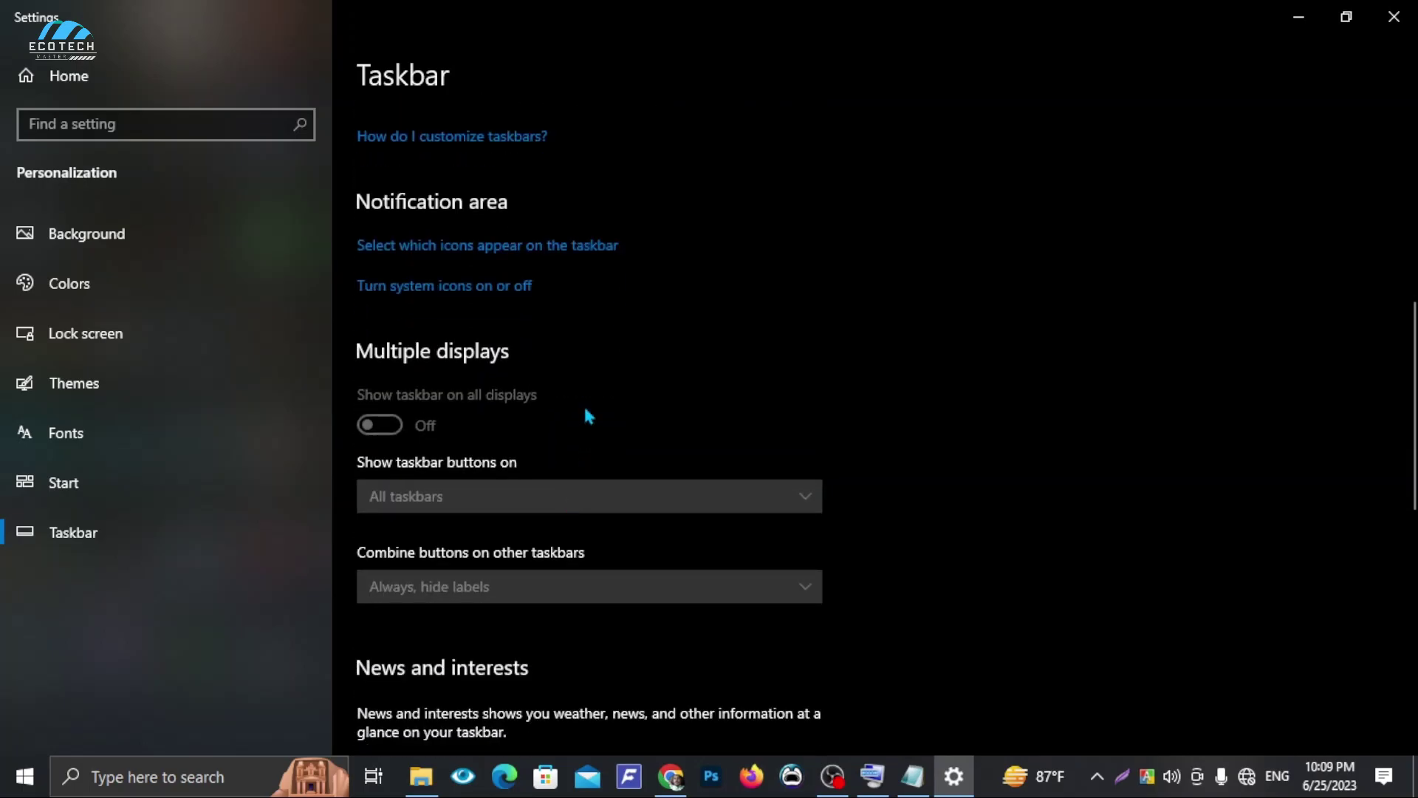
scroll(529, 291, "down", 10)
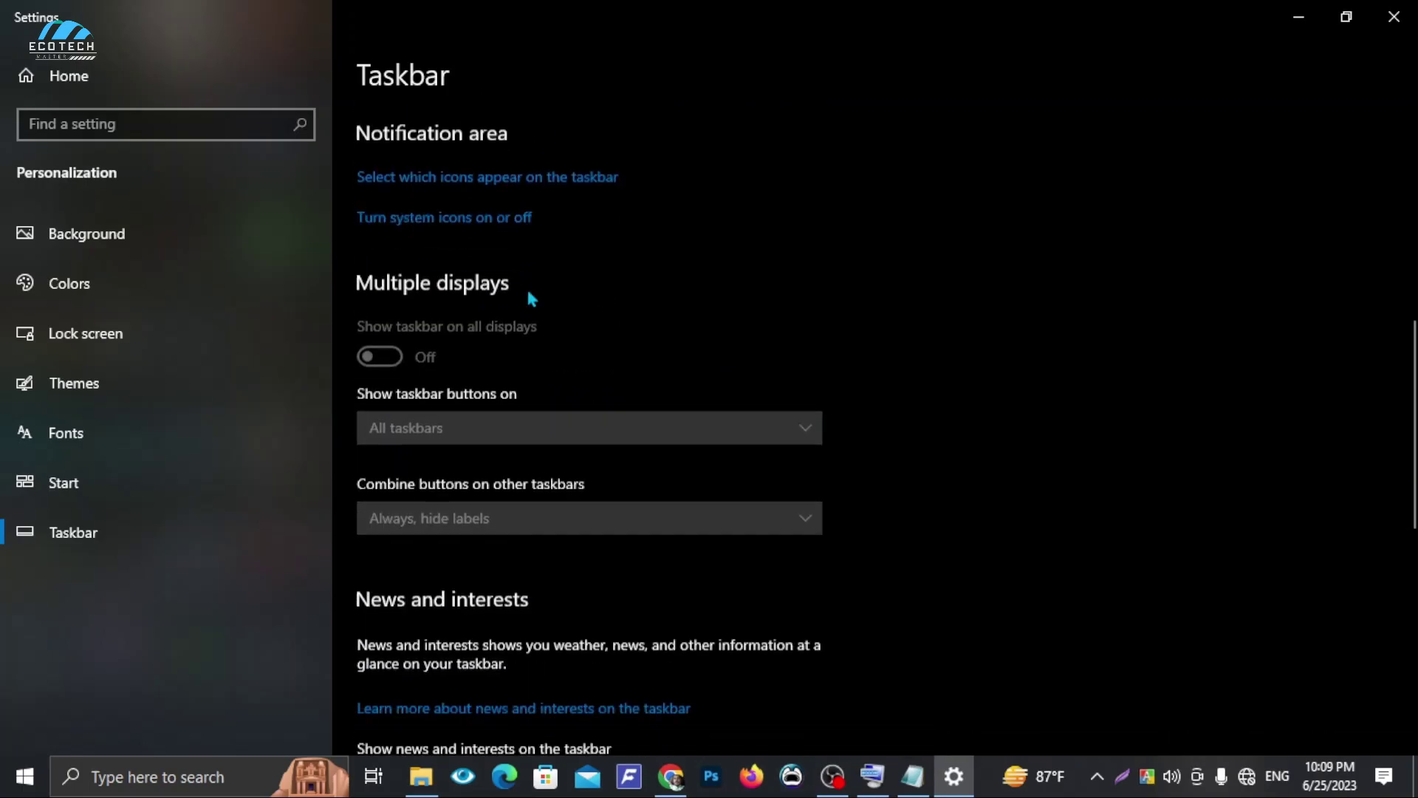
scroll(528, 297, "down", 3)
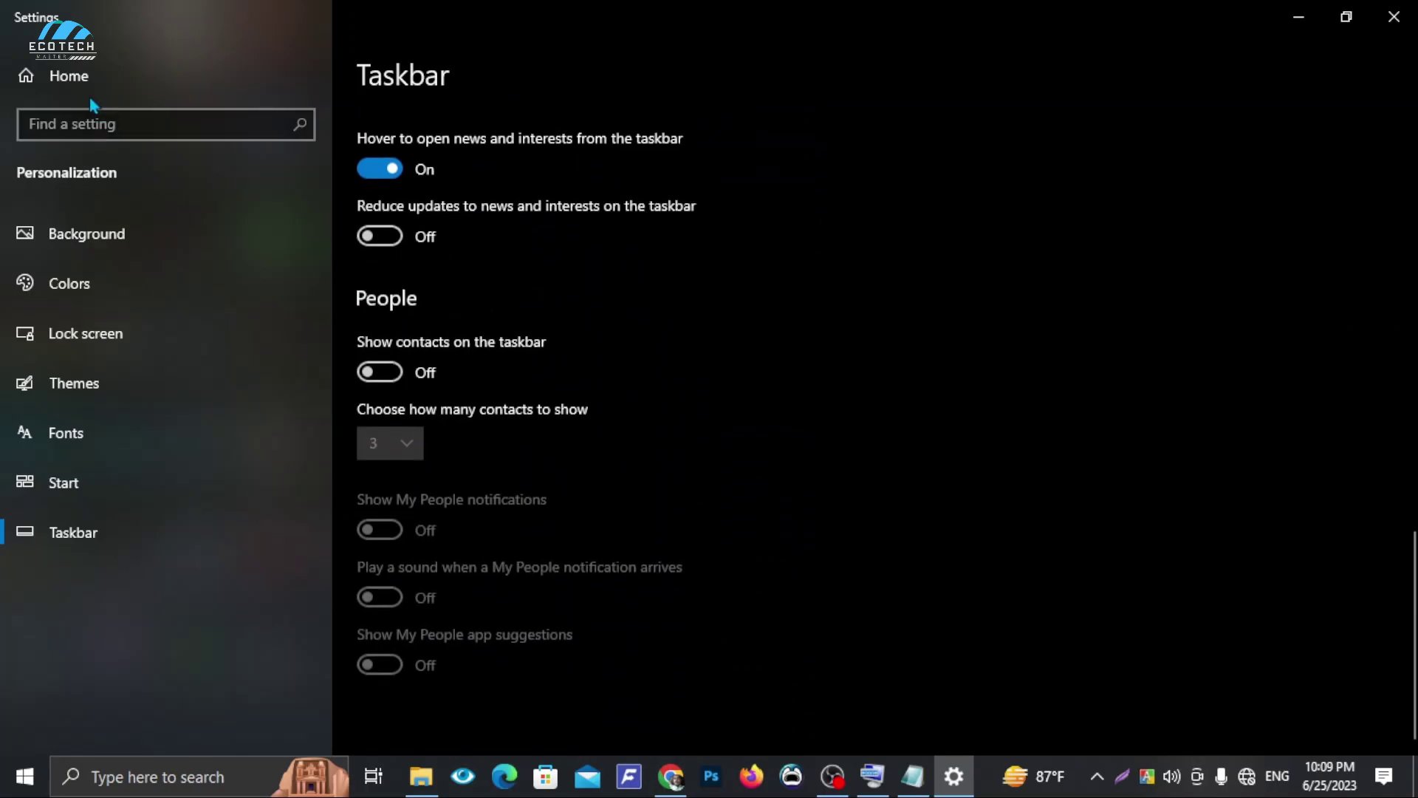
Browse the installed programs under Apps & features and expand 3D Viewer and Bijoy_Bayanno to view their uninstall options.
left_click(74, 77)
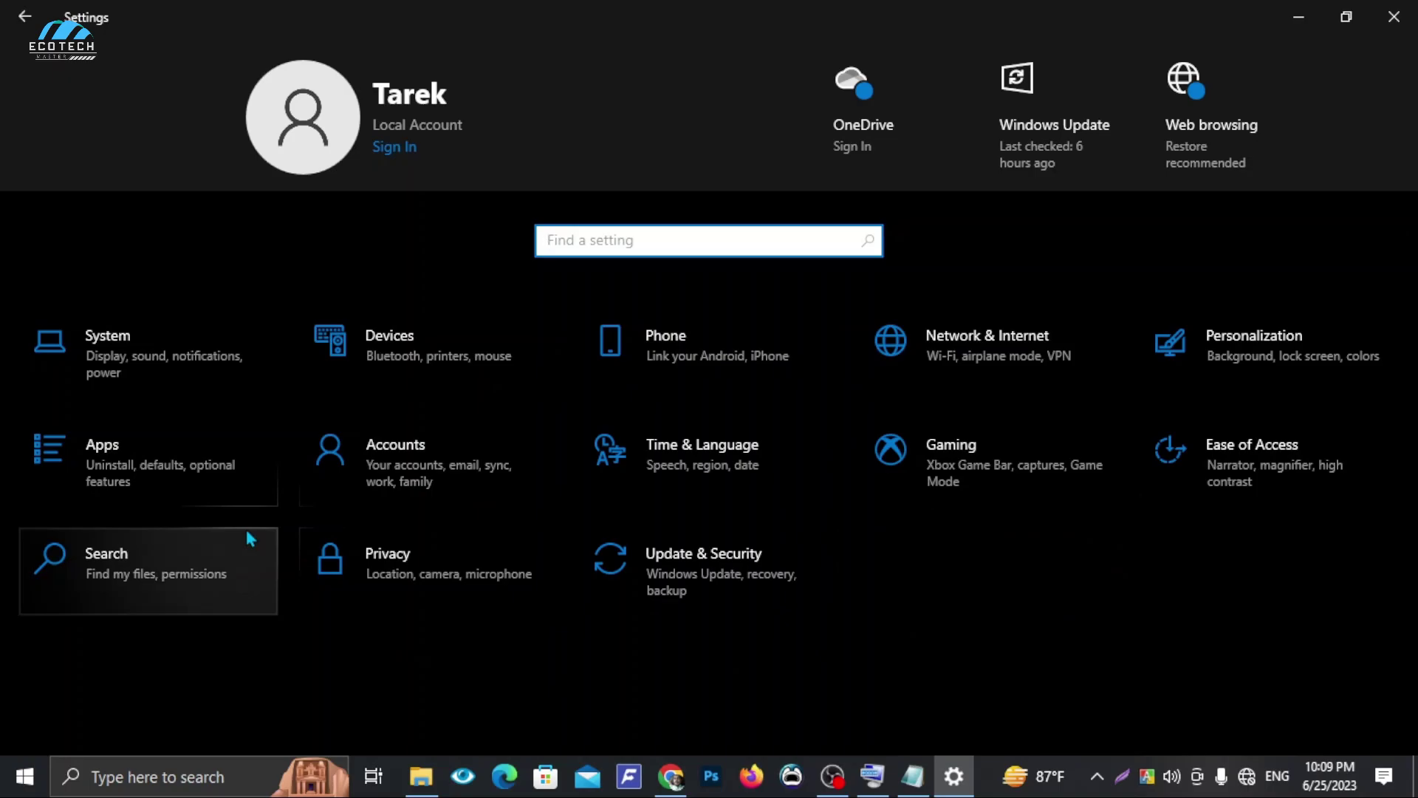
left_click(193, 481)
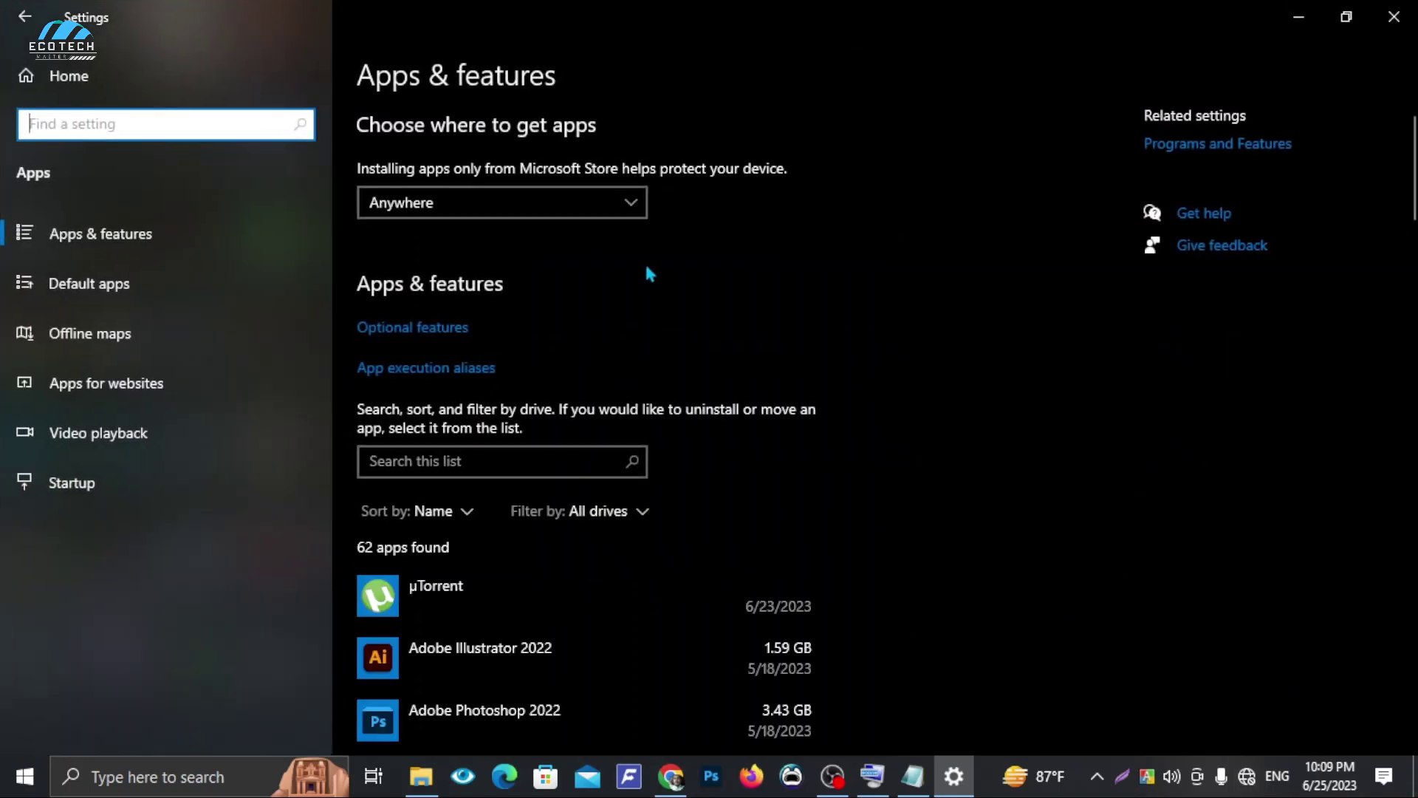
left_click(66, 241)
scroll(871, 443, "down", 3)
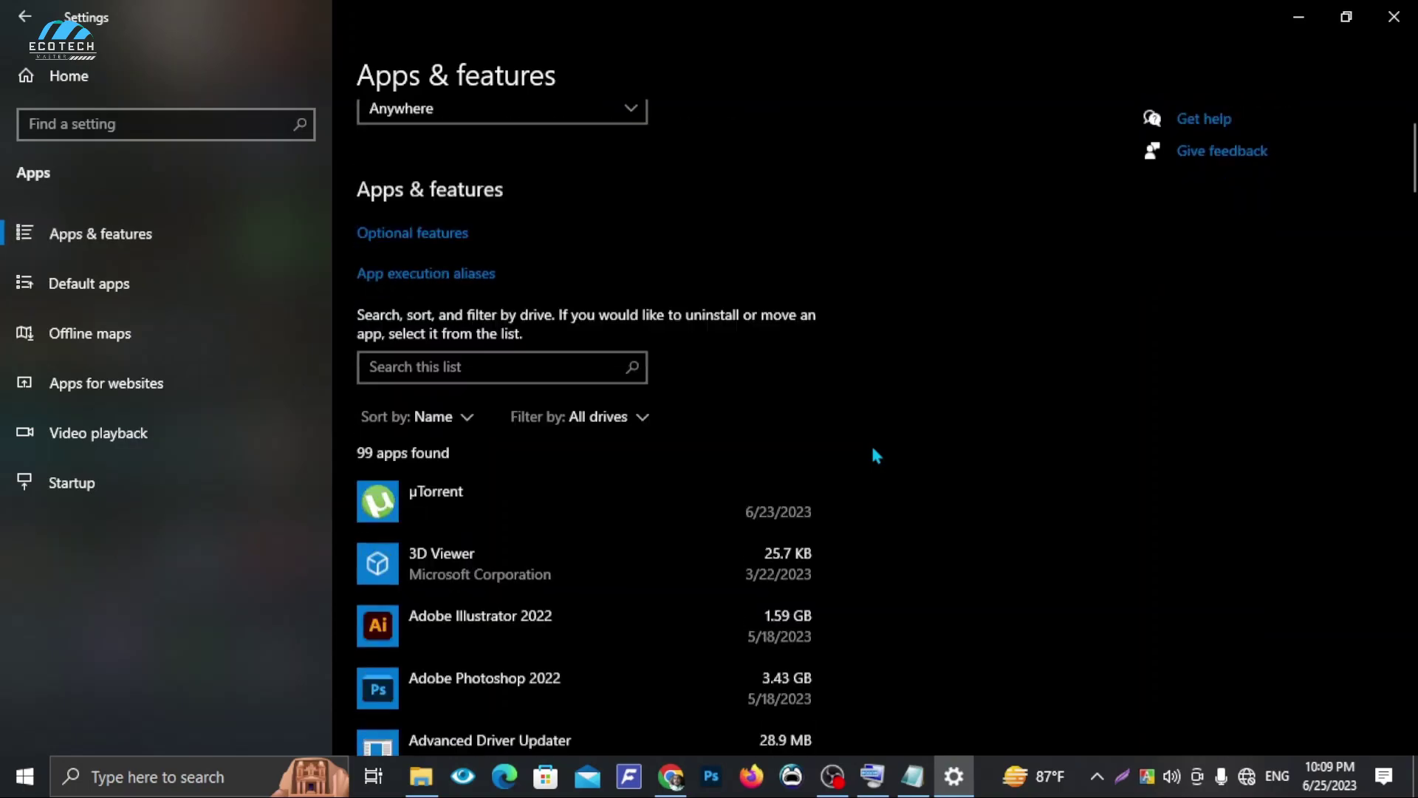
left_click(619, 449)
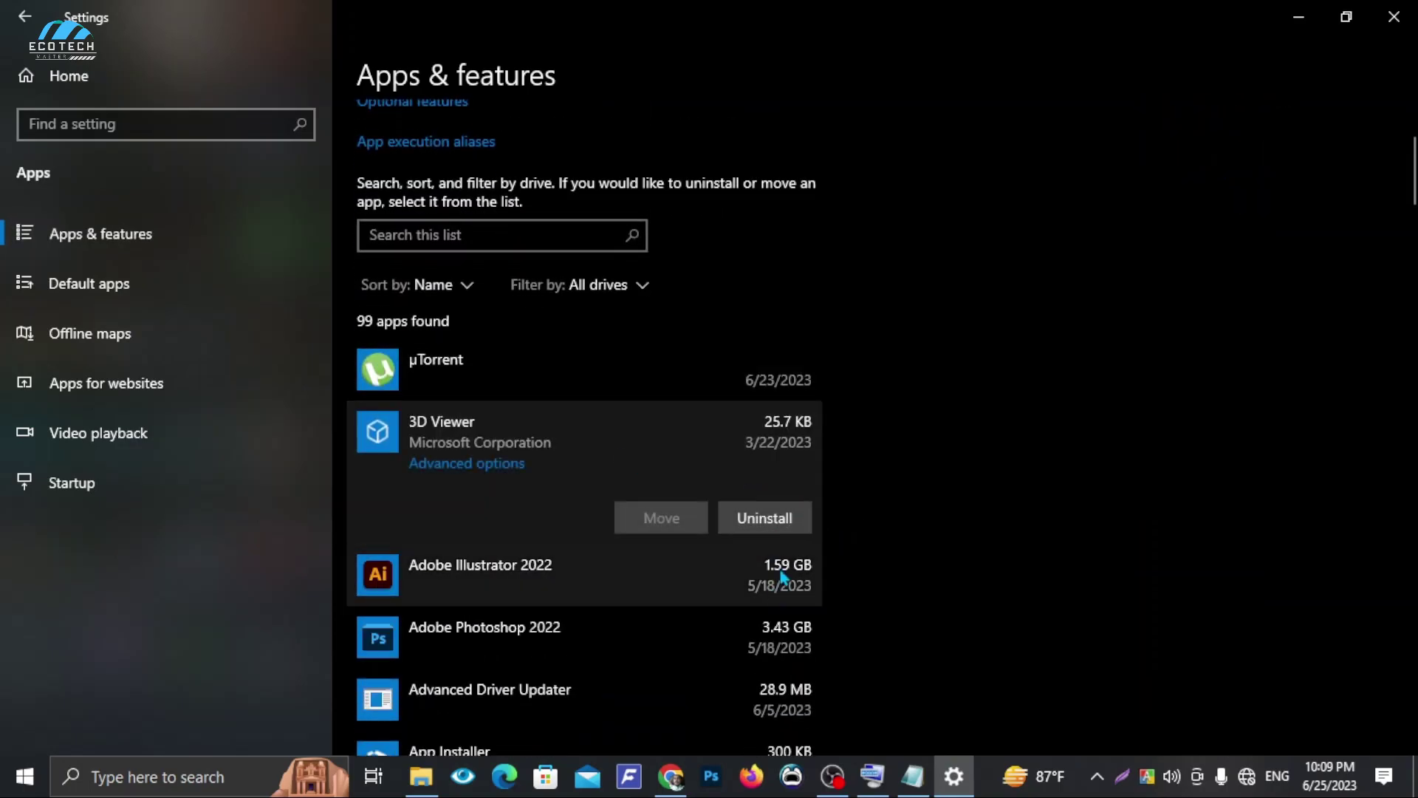
scroll(776, 568, "down", 5)
left_click(739, 550)
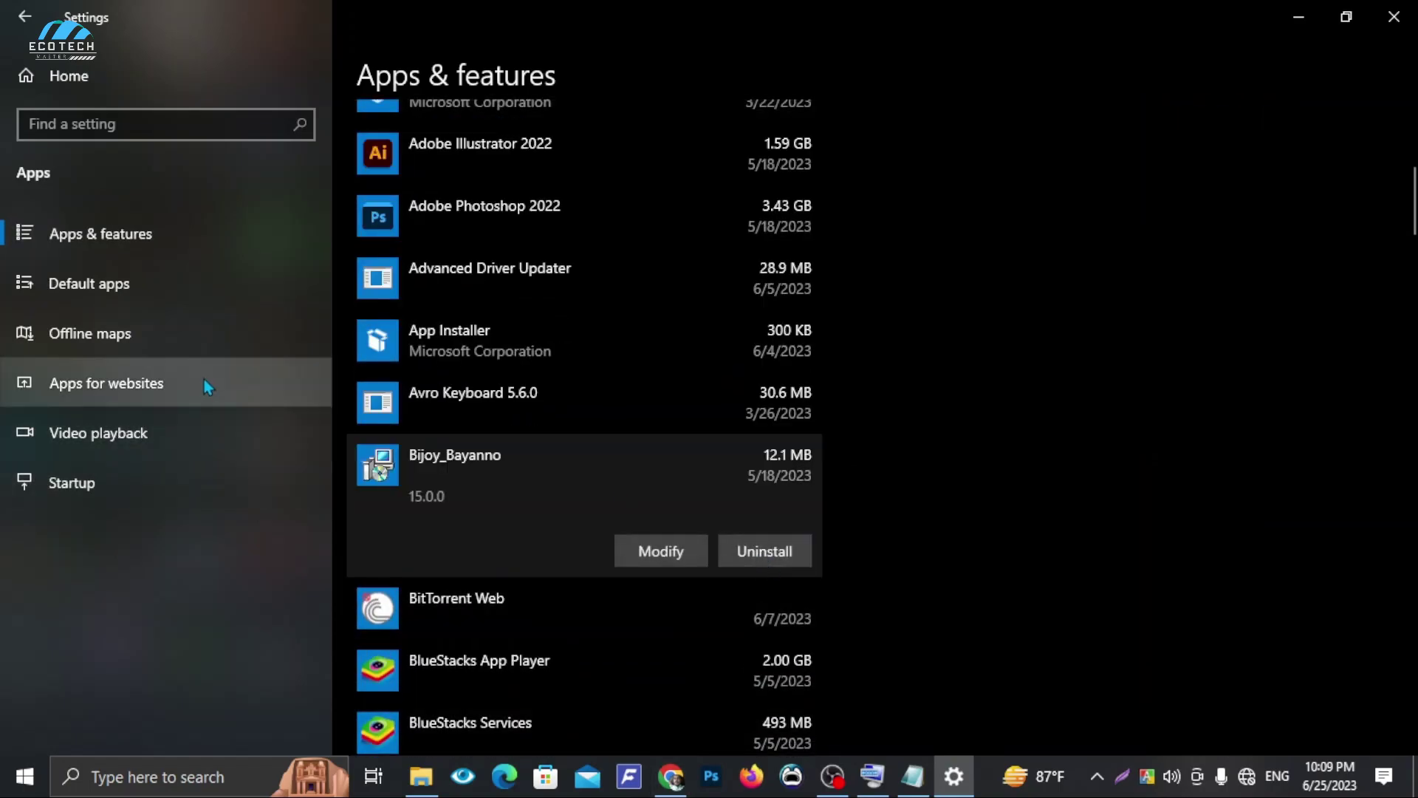
View the Offline maps page and the Video playback options in the Apps settings.
left_click(193, 321)
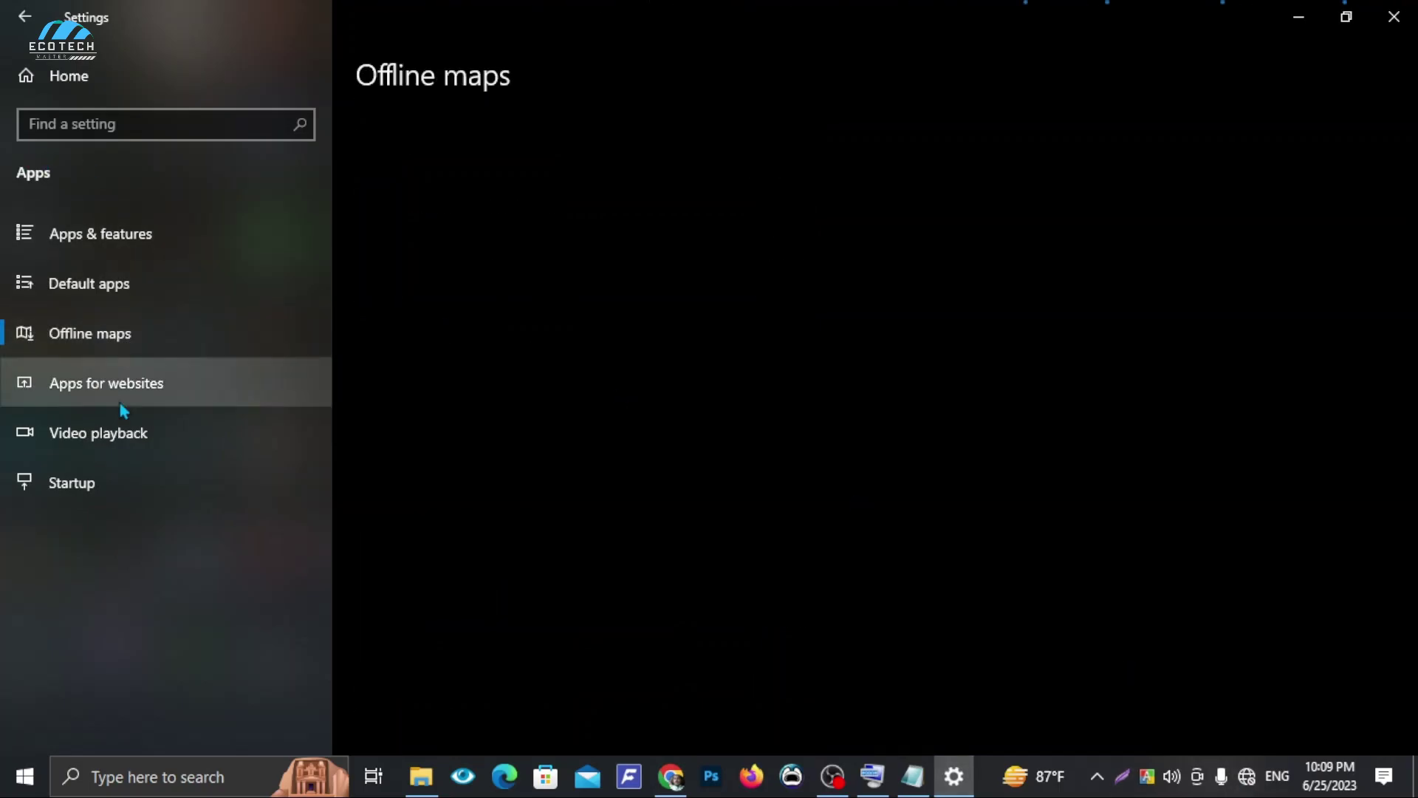
left_click(76, 418)
scroll(446, 547, "down", 1)
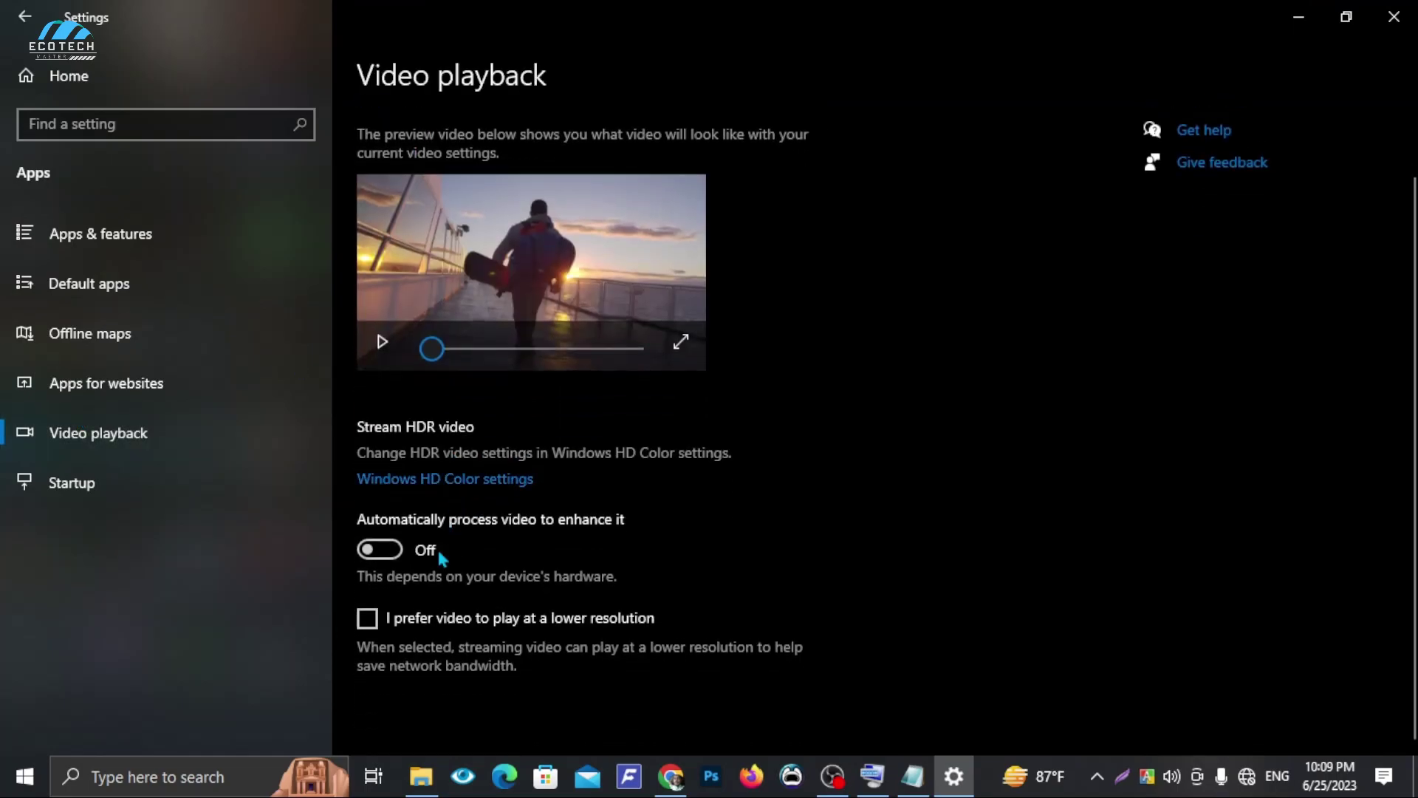
Review which apps are set to start at login on the Startup page.
left_click(157, 486)
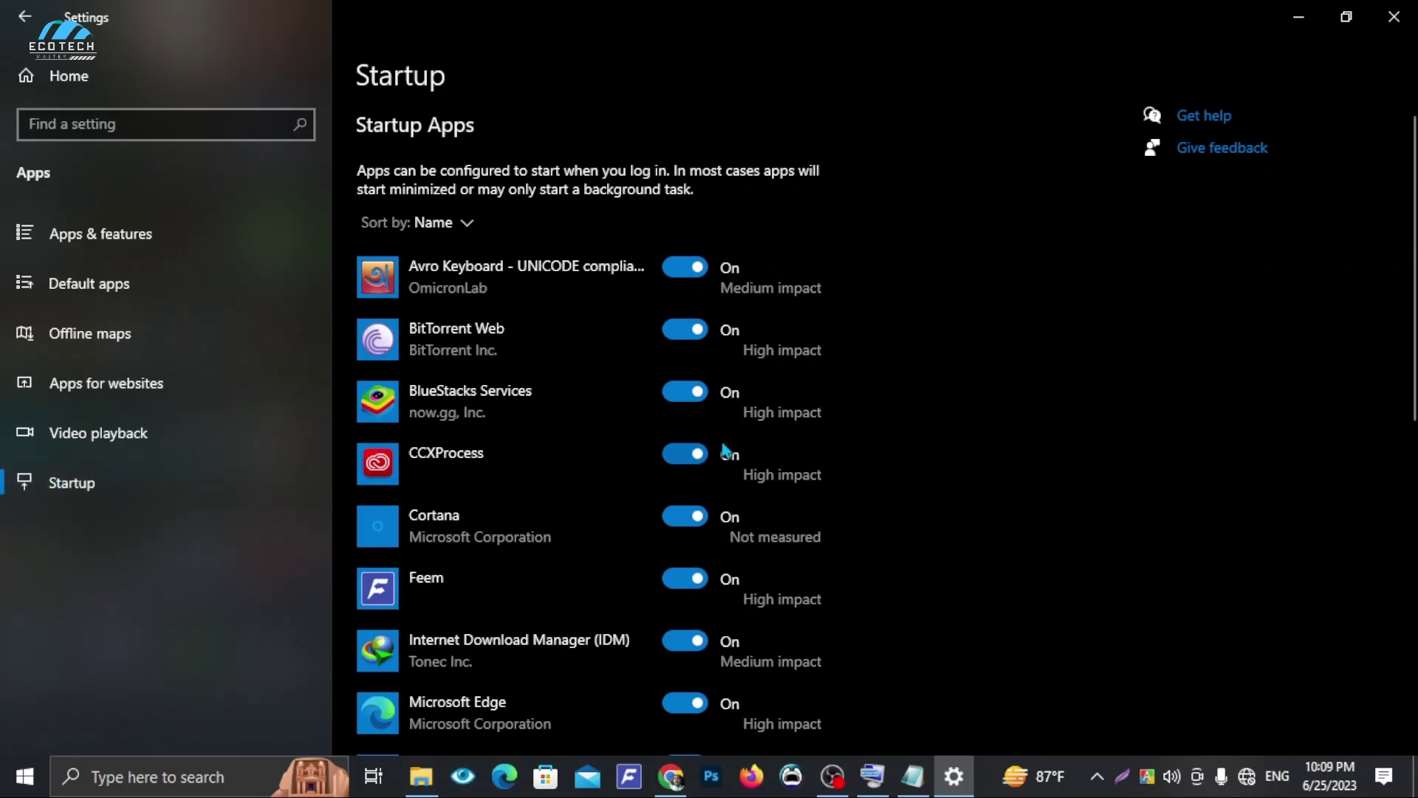
scroll(709, 383, "down", 5)
scroll(706, 382, "down", 5)
scroll(675, 465, "up", 10)
scroll(752, 596, "down", 3)
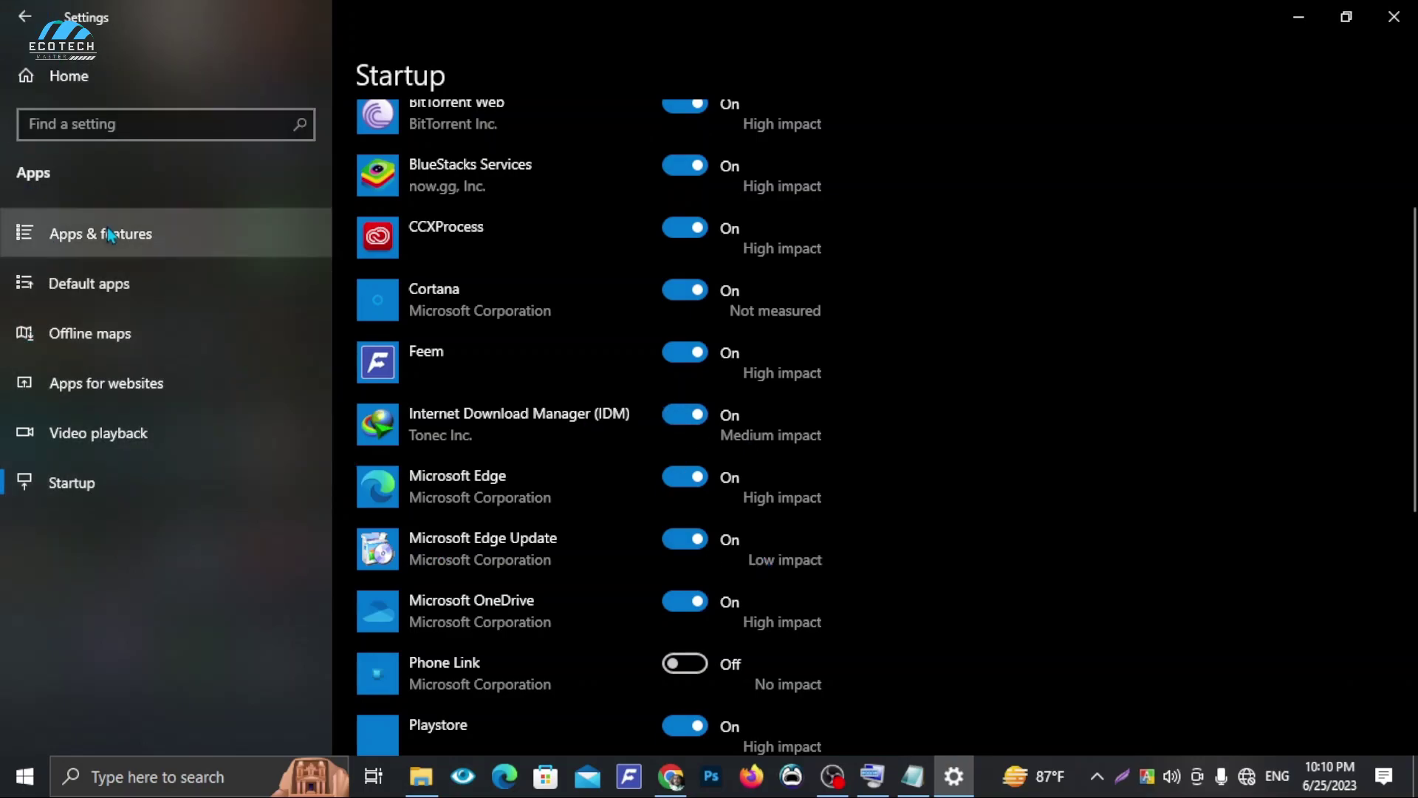
Open the Devices settings from the Settings home and review the Bluetooth & other devices list.
left_click(24, 16)
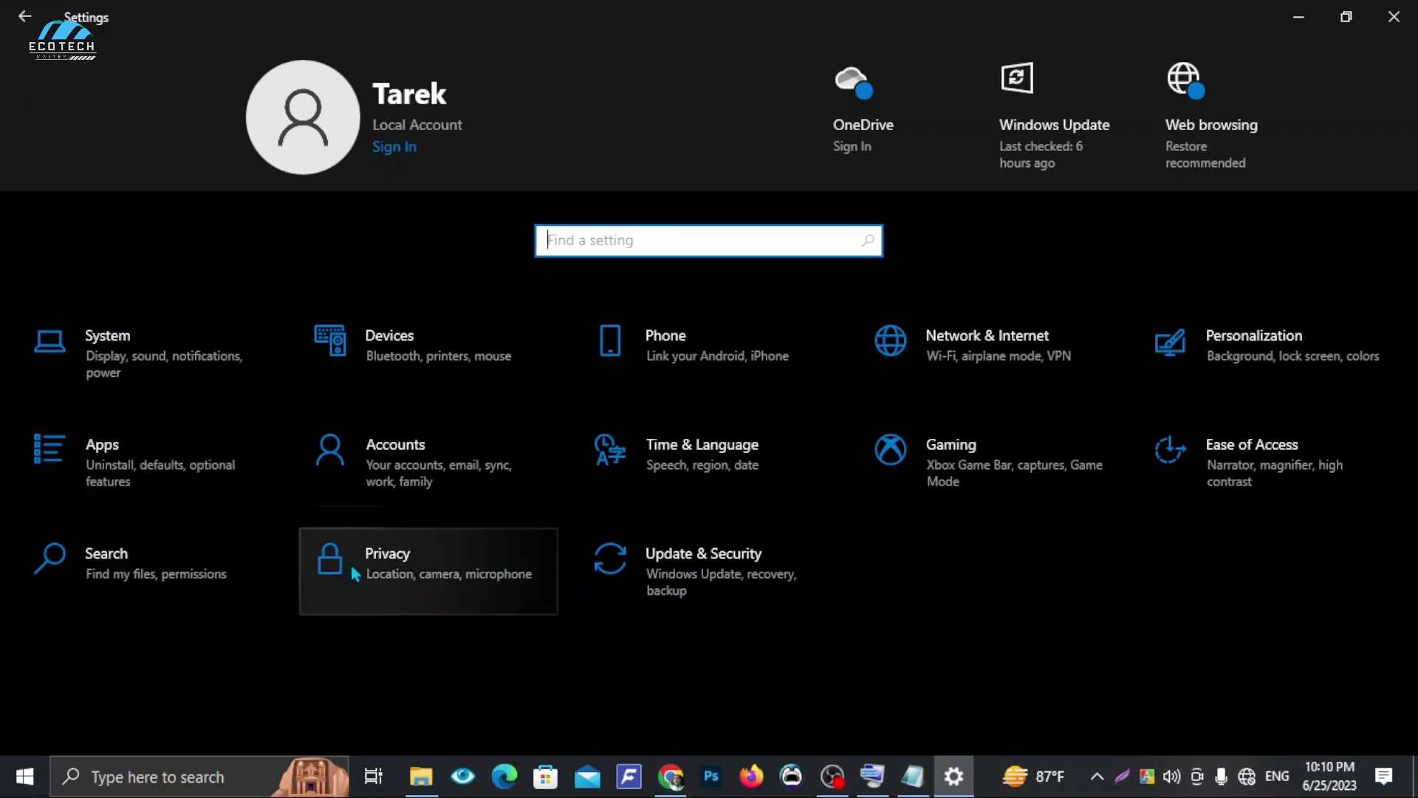
left_click(375, 356)
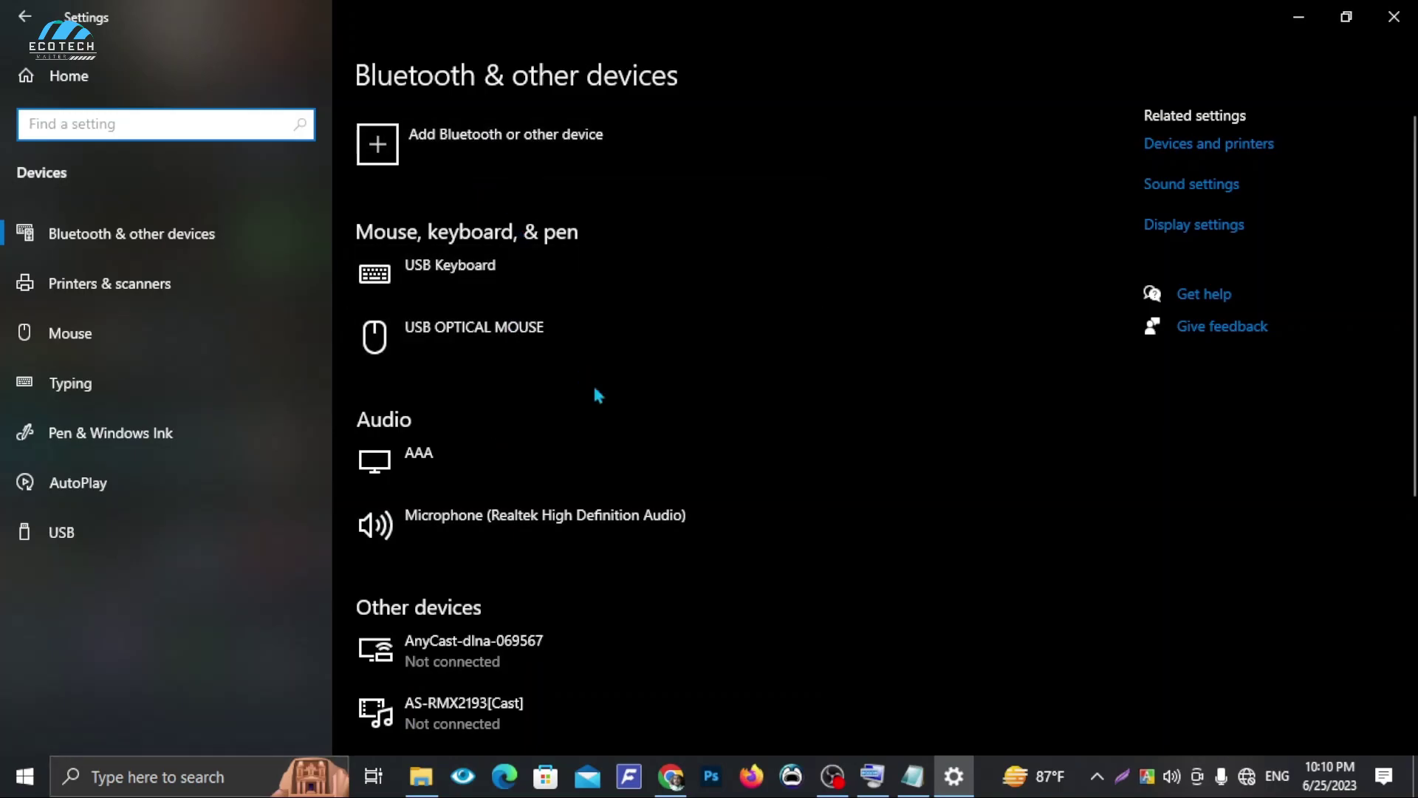
scroll(529, 582, "down", 3)
scroll(510, 443, "up", 4)
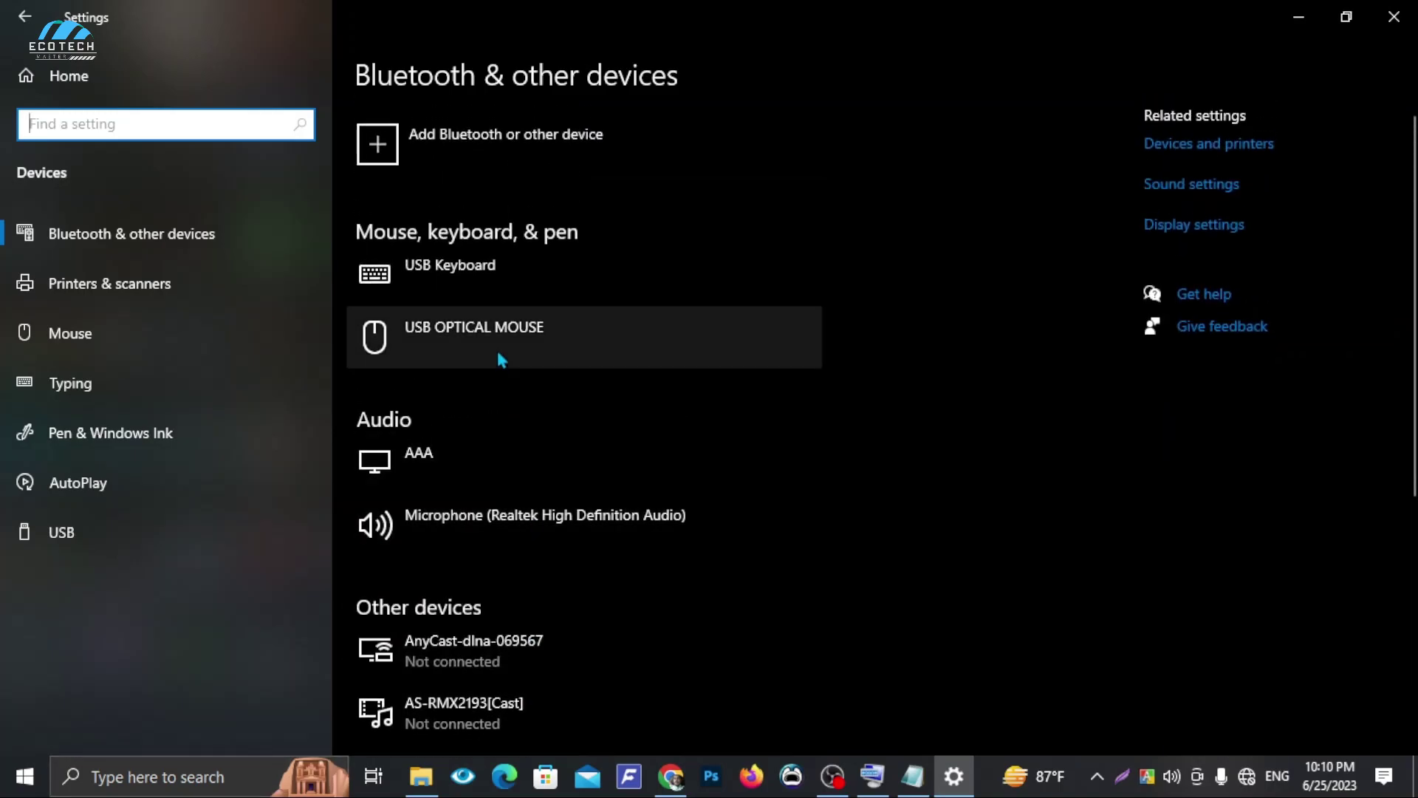
Search for printers and scanners to add, and check the USB connection notification option.
left_click(189, 282)
left_click(477, 198)
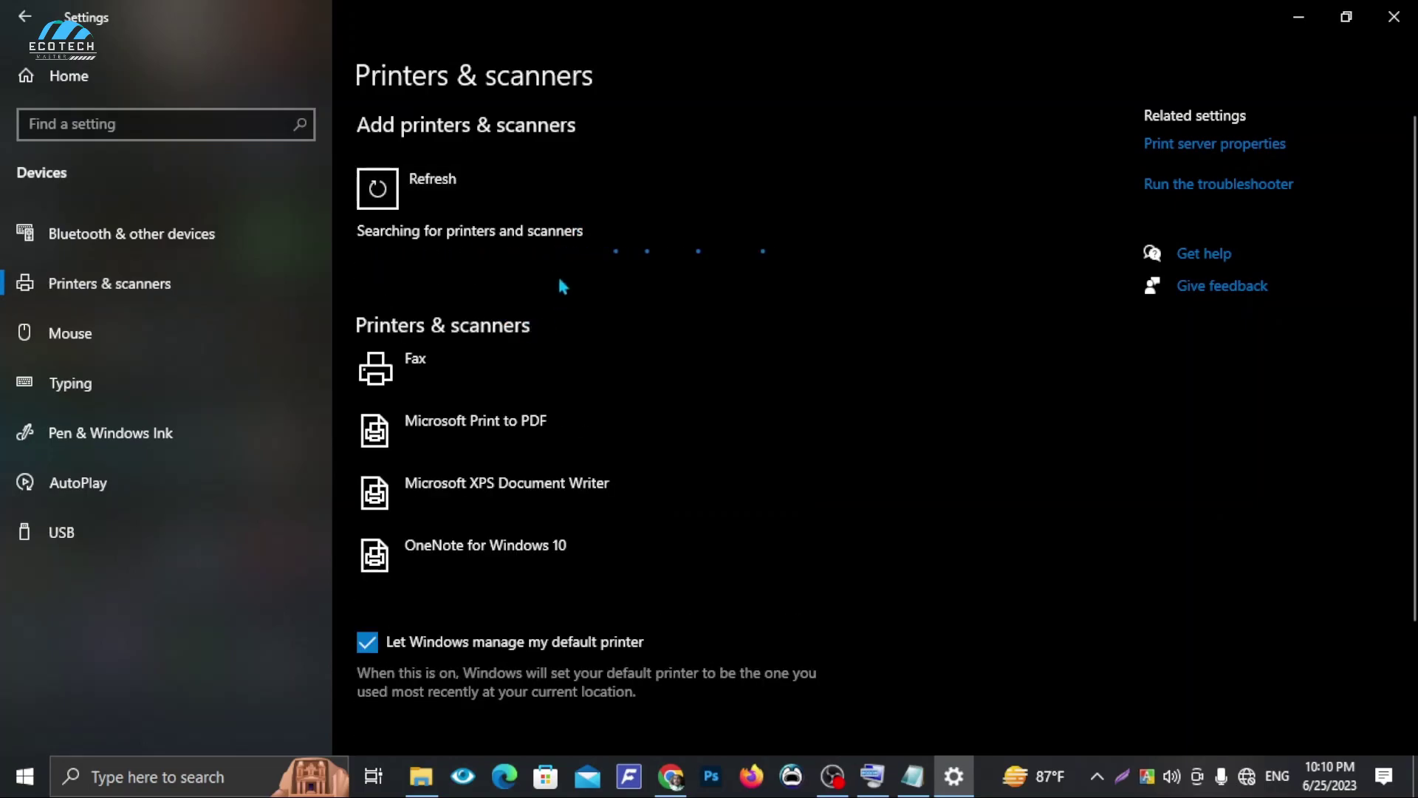
left_click(196, 523)
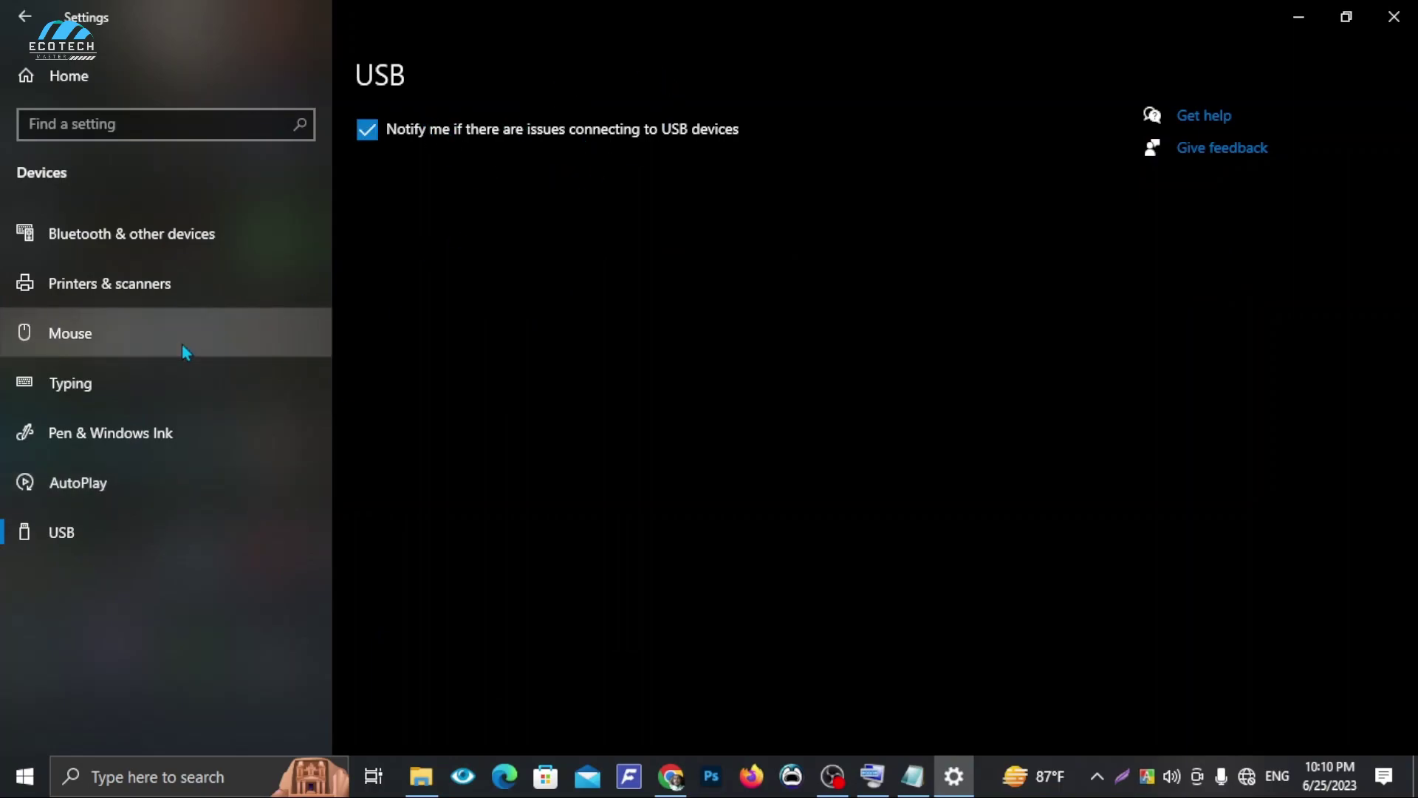
Review the spelling, text suggestion and hardware keyboard options on the Typing page.
left_click(180, 405)
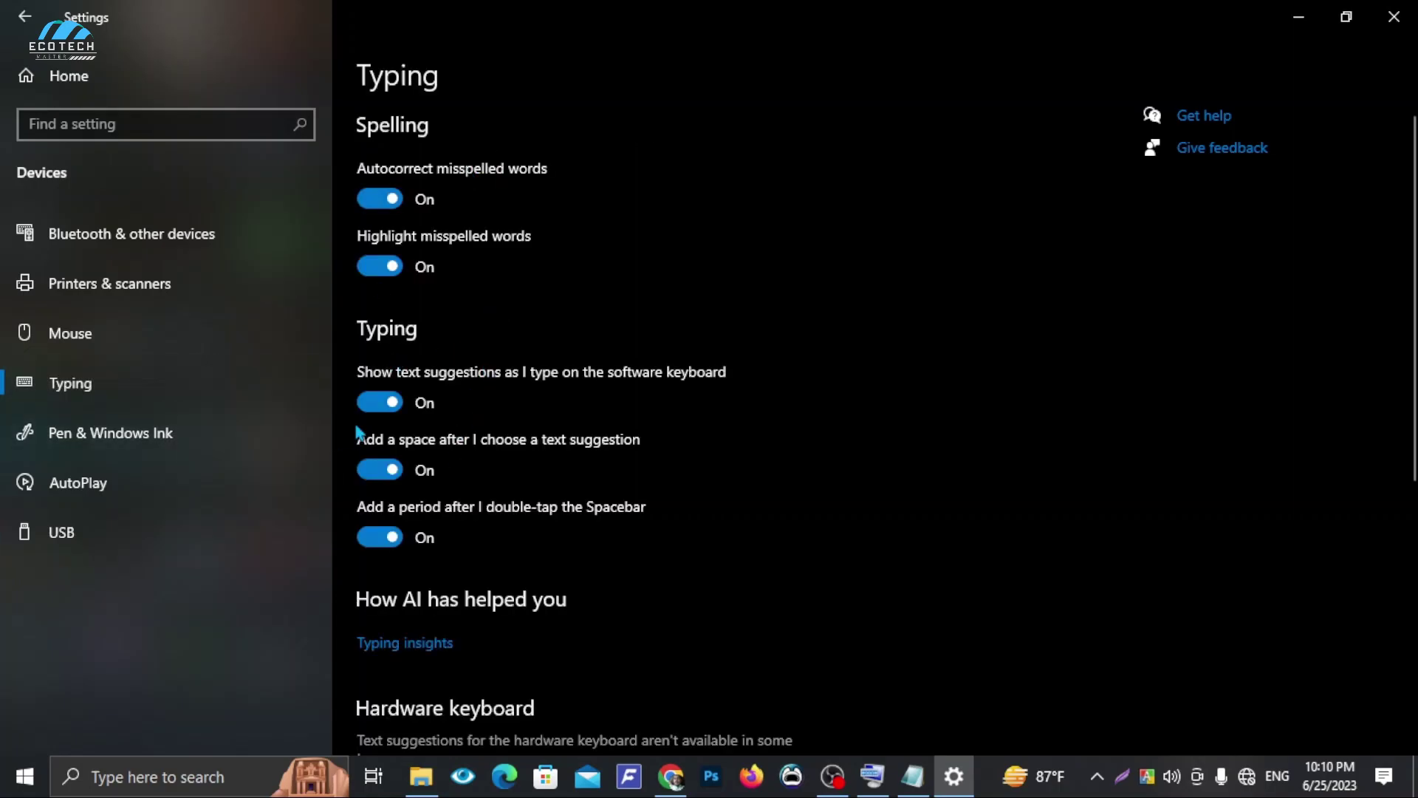
scroll(595, 506, "down", 5)
scroll(591, 494, "down", 2)
scroll(585, 498, "up", 4)
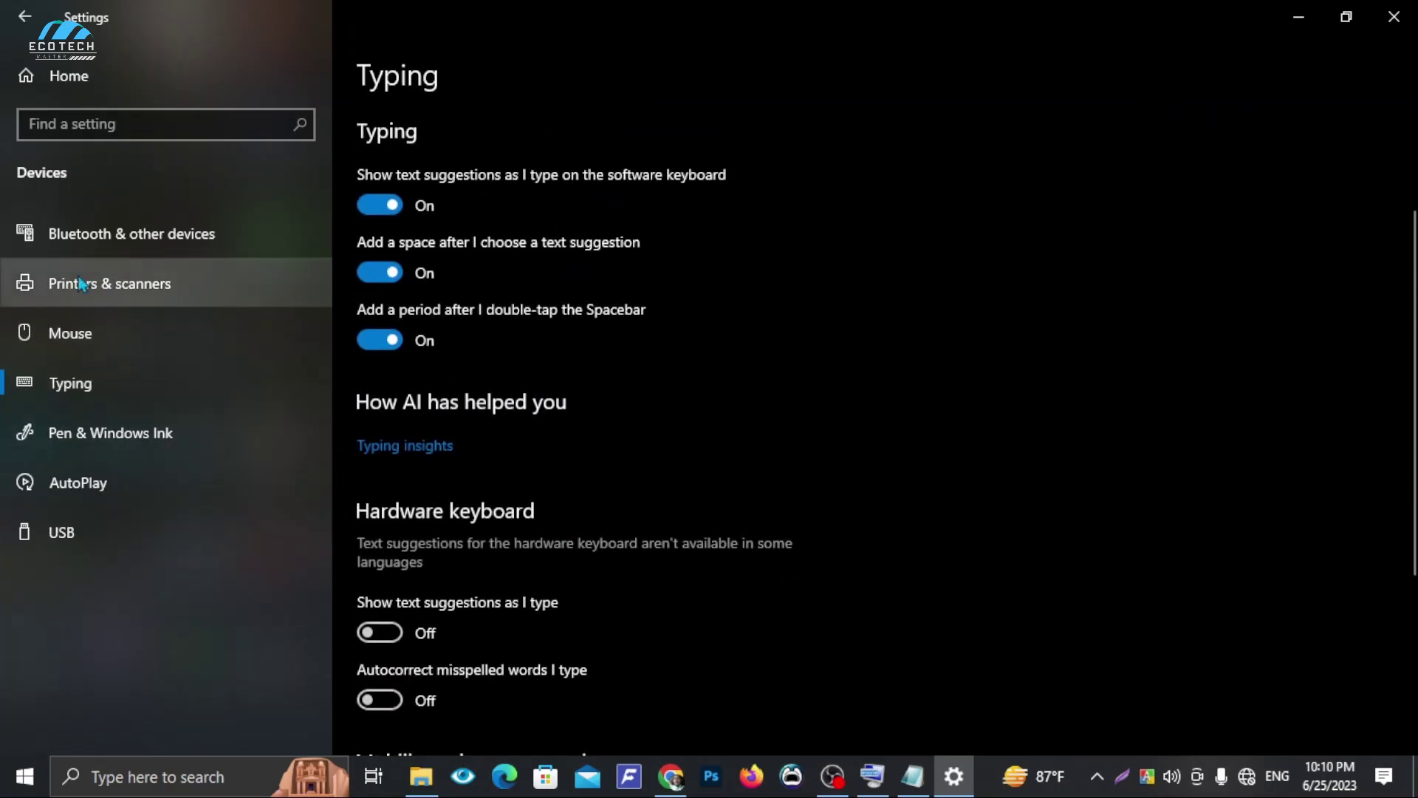
Review the Mouse settings, checking the primary button choices and the mouse wheel scrolling options.
left_click(69, 338)
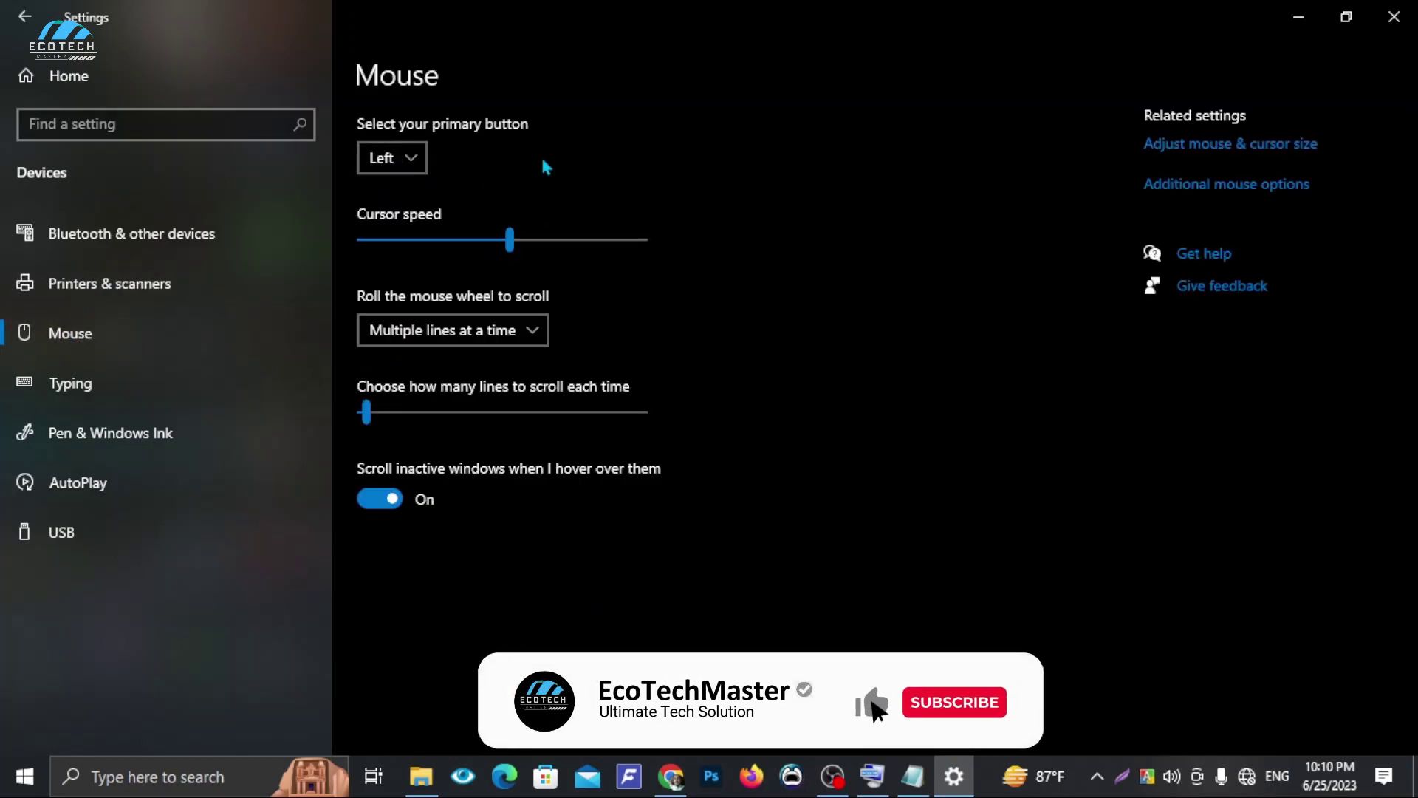
left_click(411, 157)
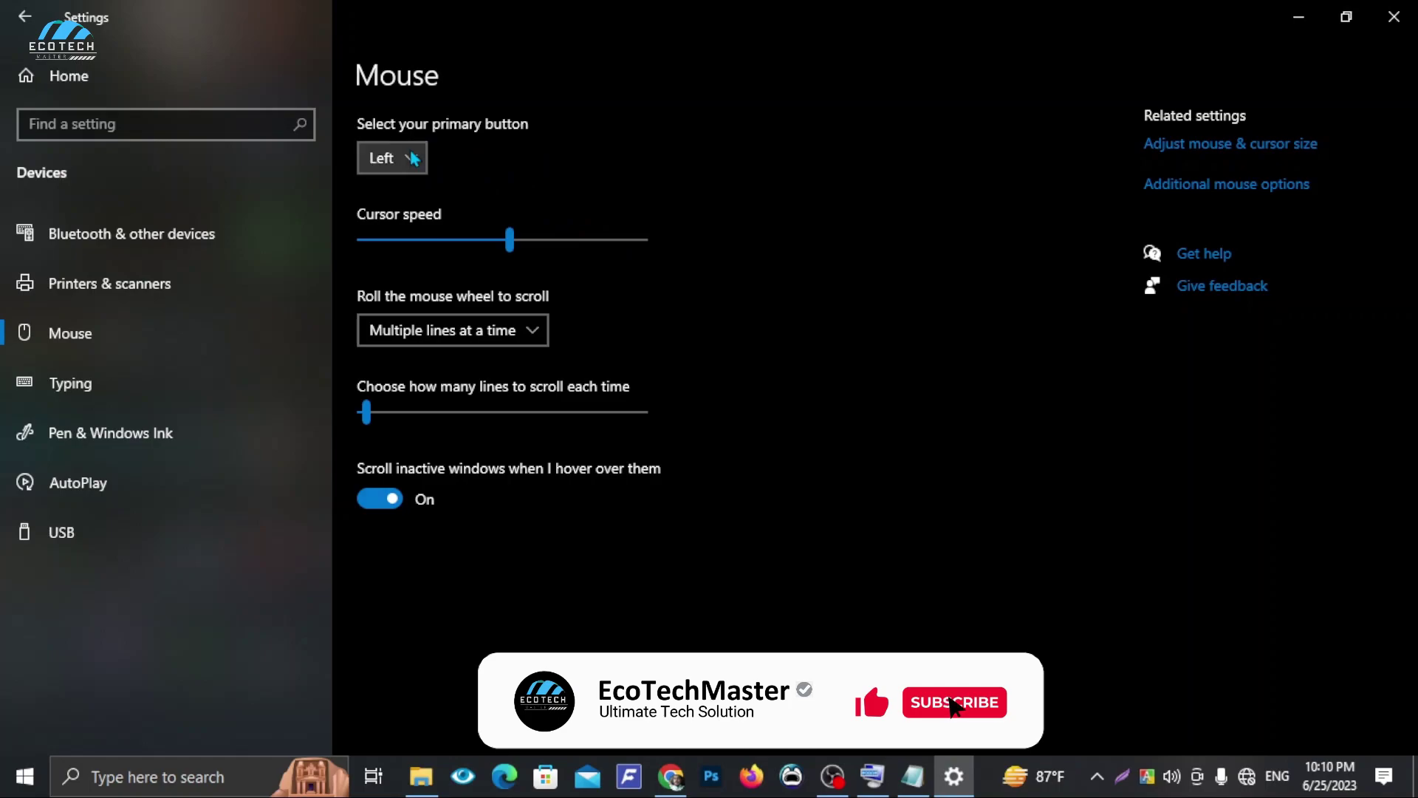
left_click(518, 181)
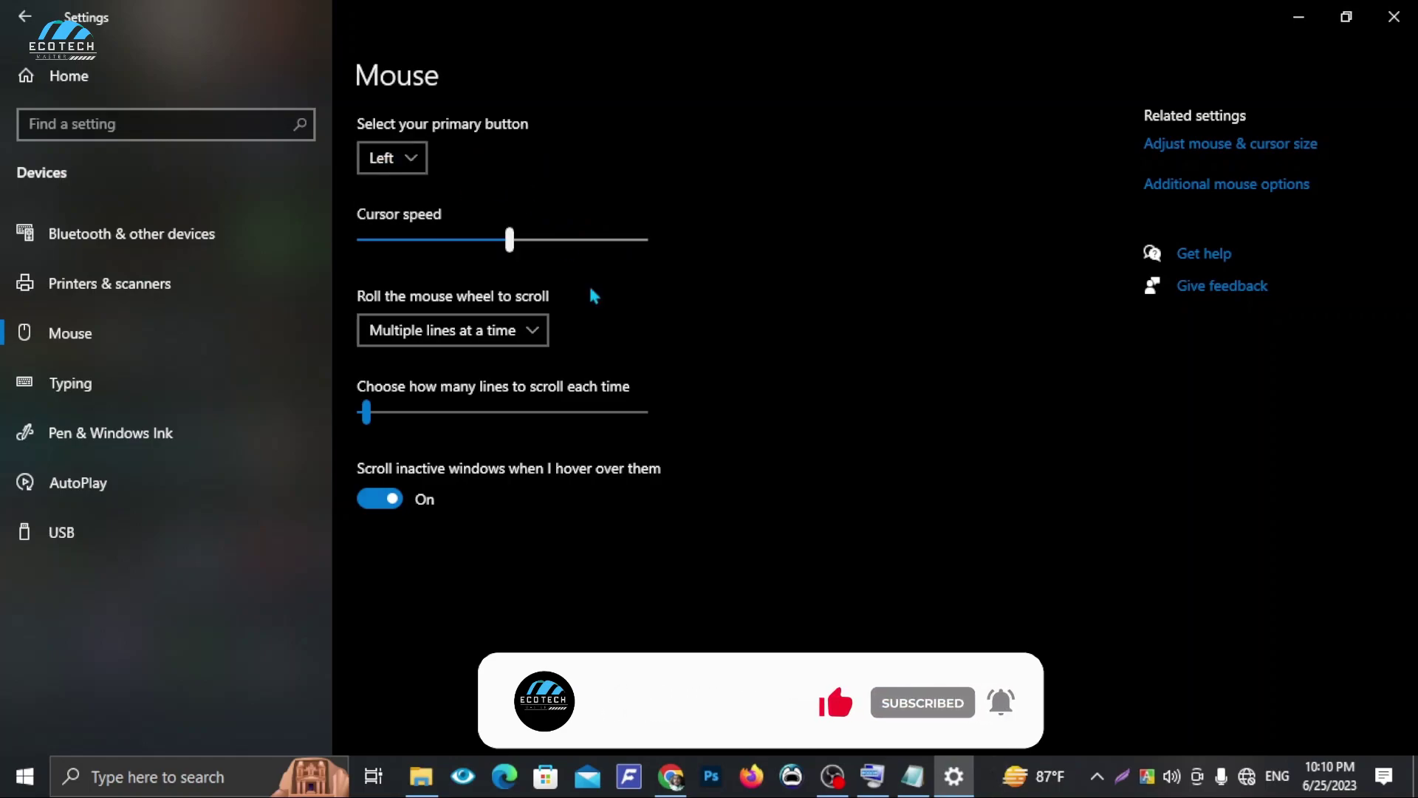
left_click(490, 329)
left_click(497, 329)
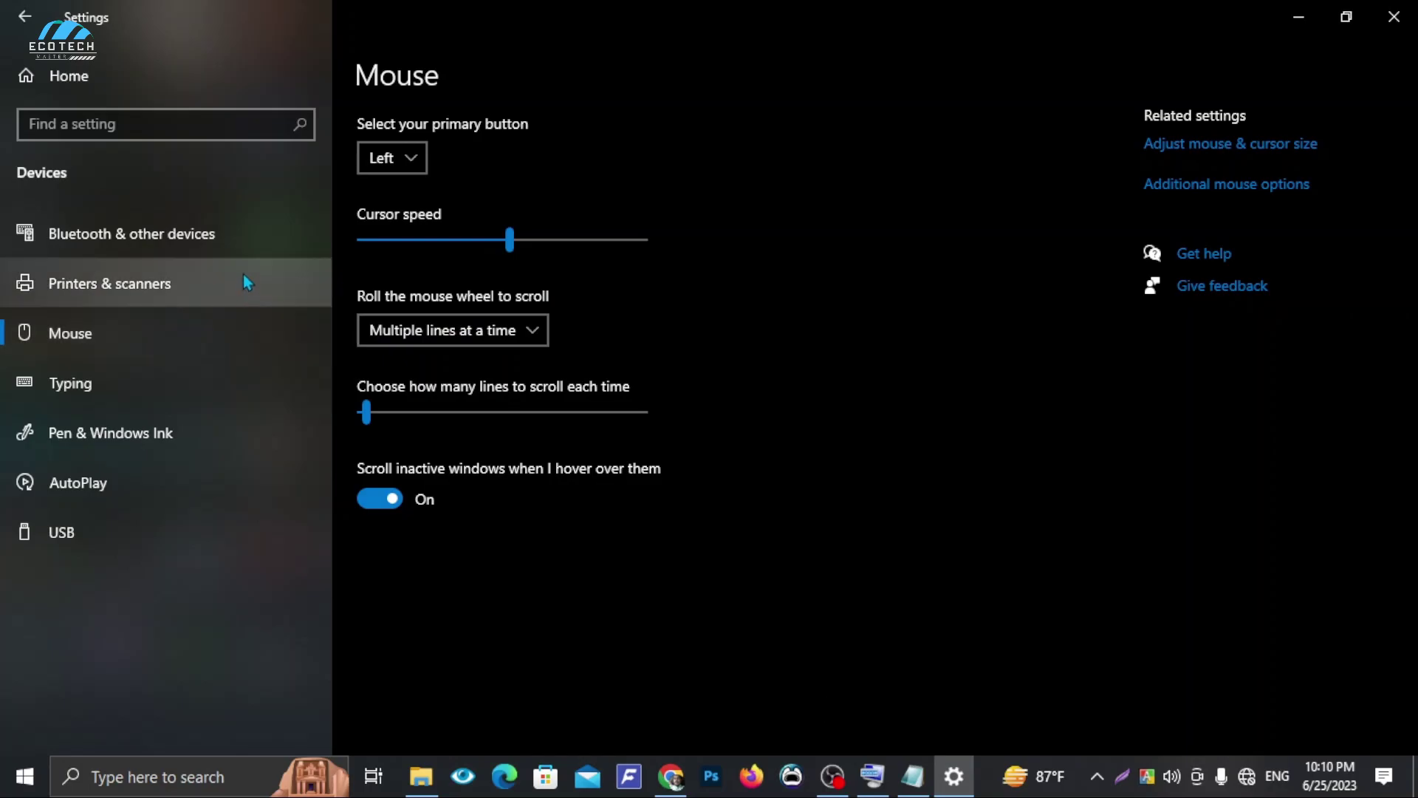
Revisit the USB and Printers & scanners pages and look through the full list of Bluetooth & other devices.
left_click(177, 522)
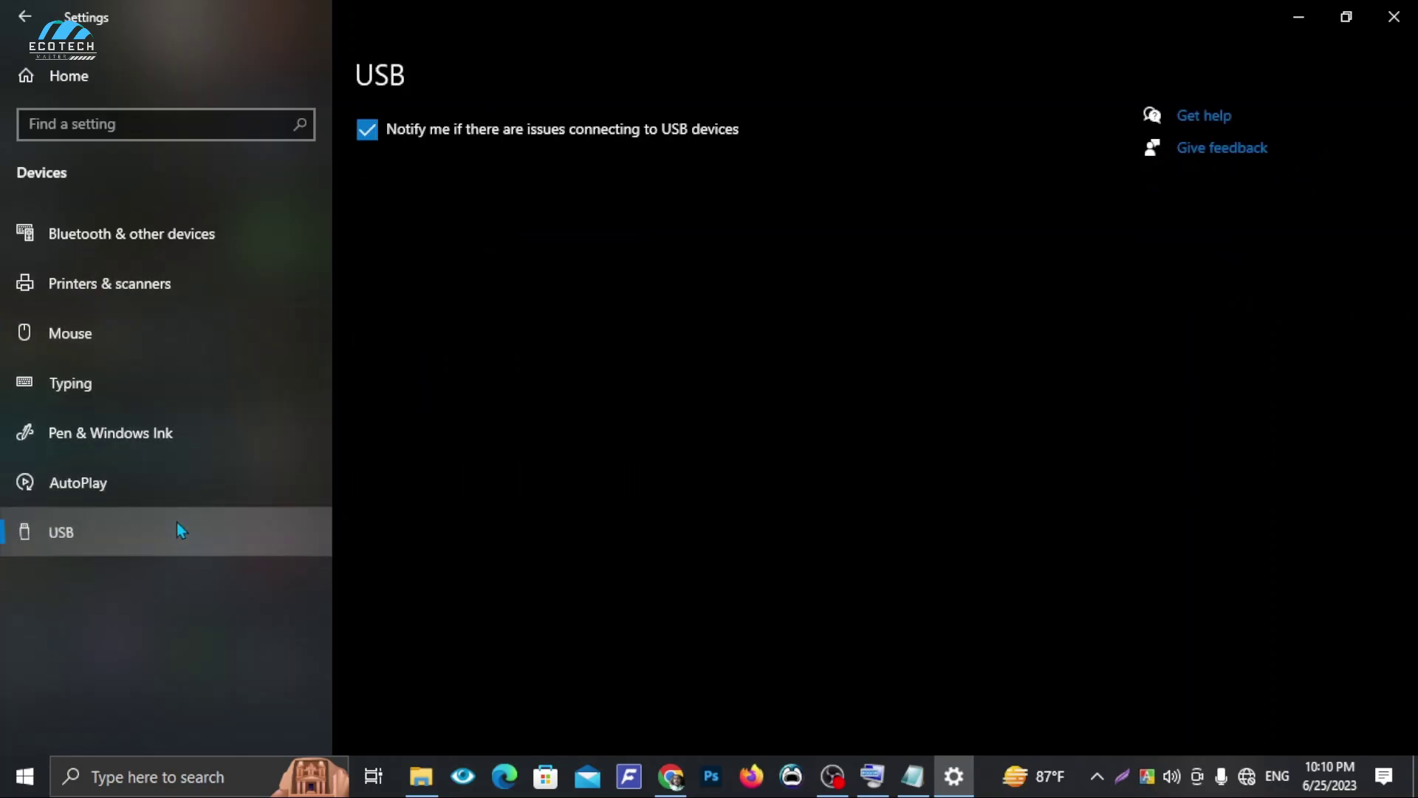
left_click(103, 297)
left_click(109, 251)
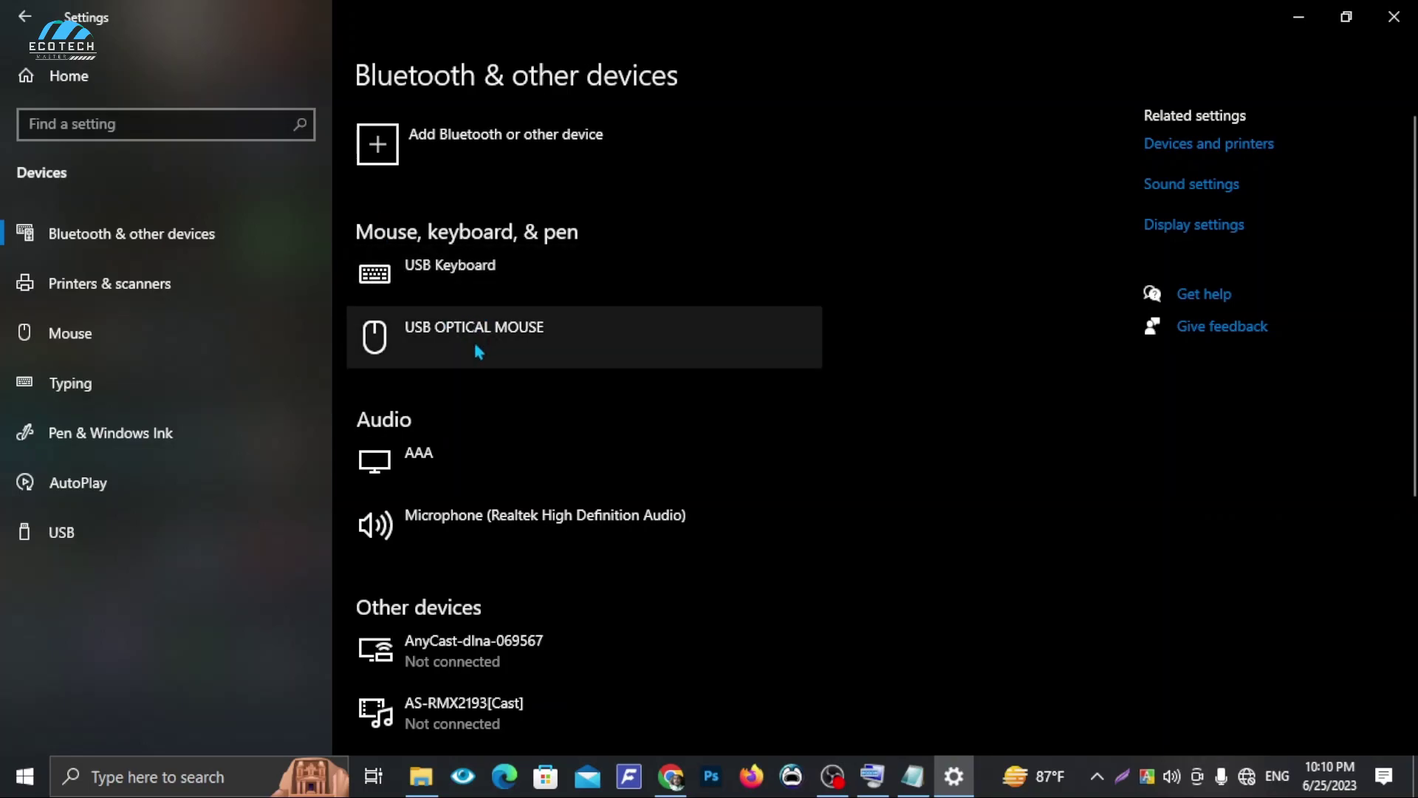
scroll(551, 497, "down", 6)
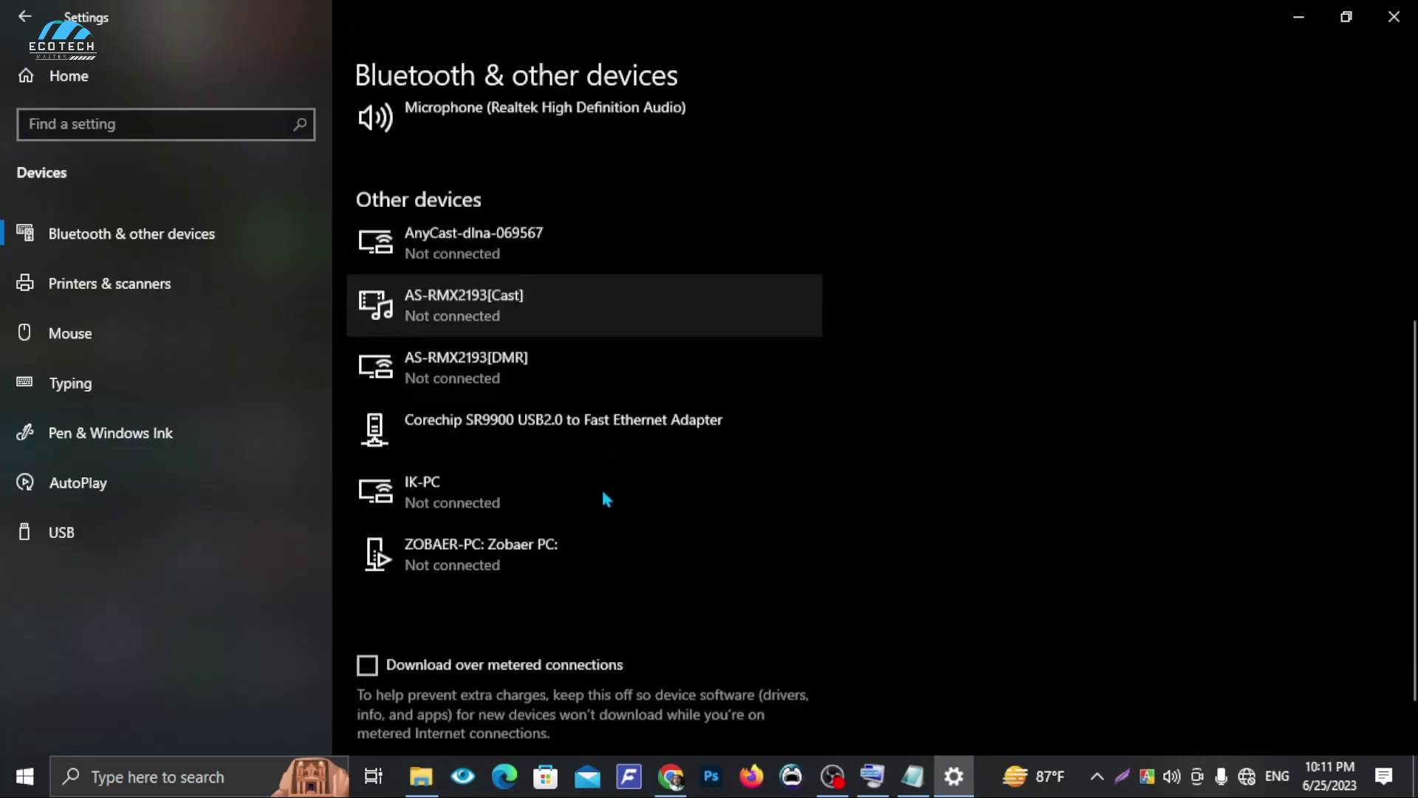
scroll(600, 481, "up", 5)
scroll(554, 419, "up", 1)
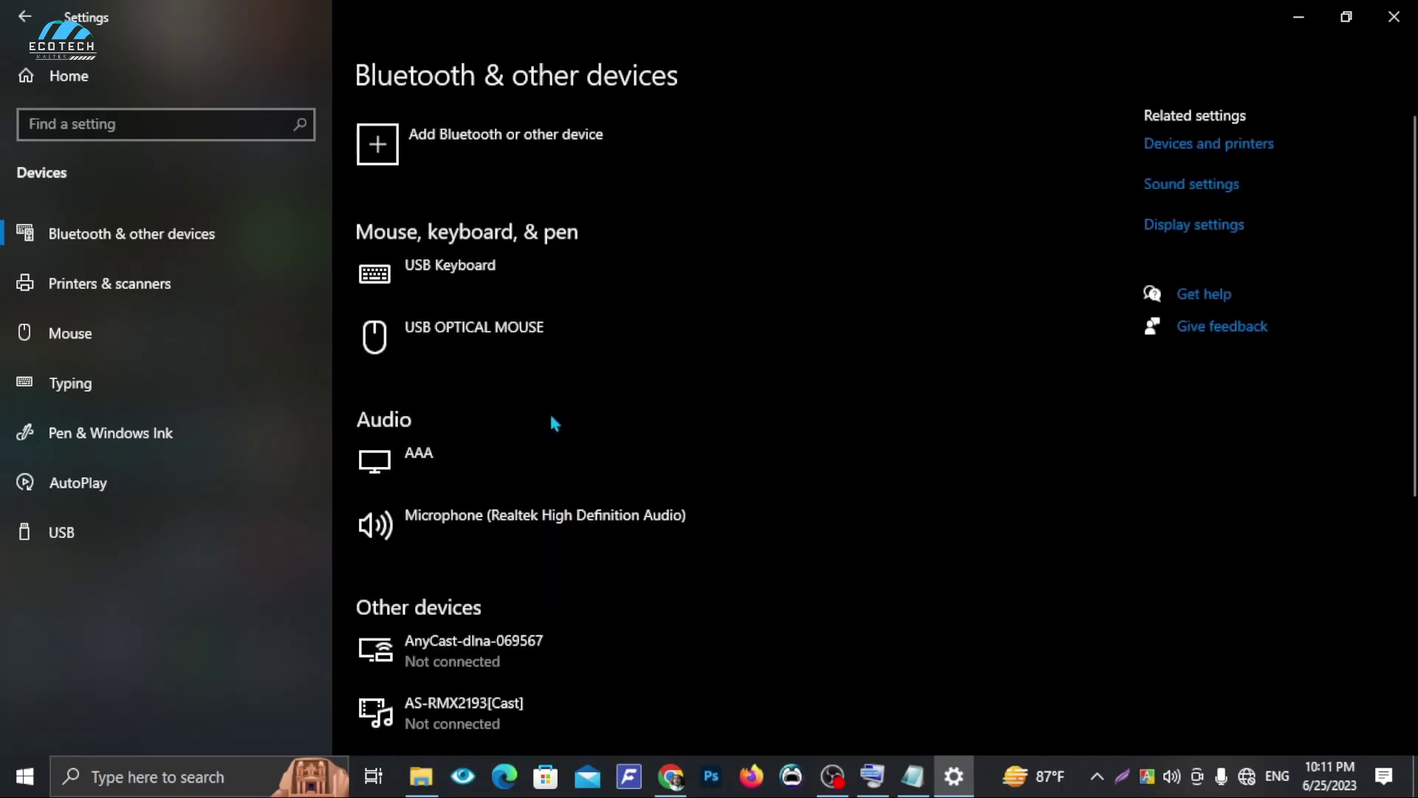